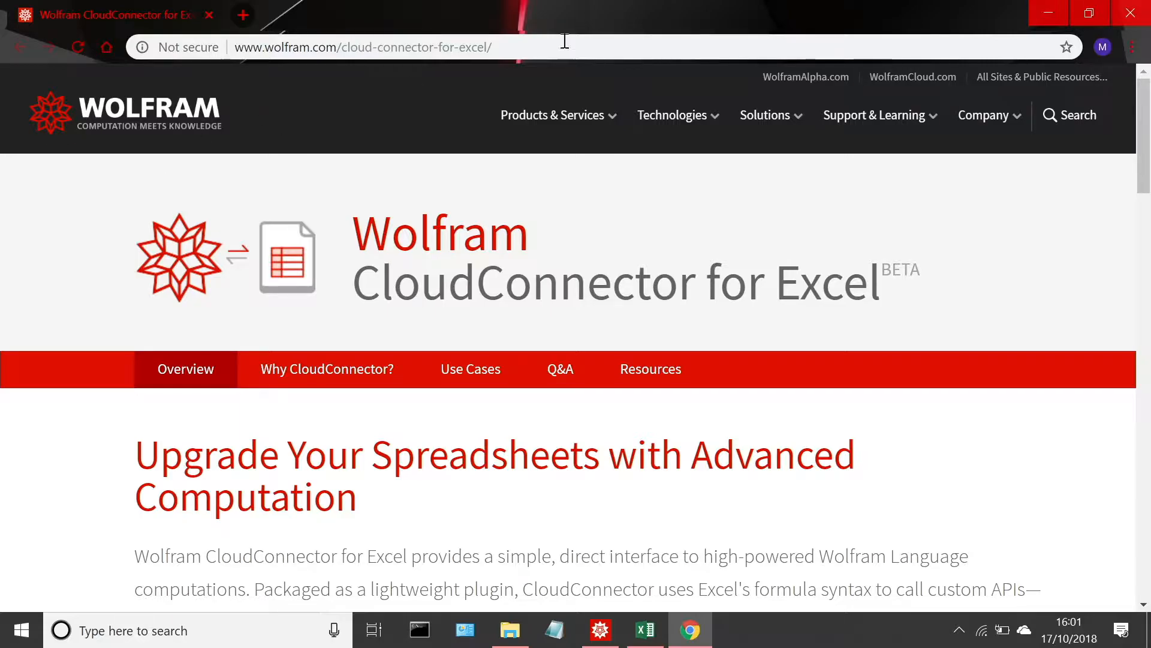
Step: Look over the CloudConnector for Excel overview and the Wolfram Enterprise Private Cloud page, then return to the presentation
left_click_drag(1143, 99, 1142, 158)
scroll(1140, 154, "down", 2)
scroll(1137, 153, "up", 3)
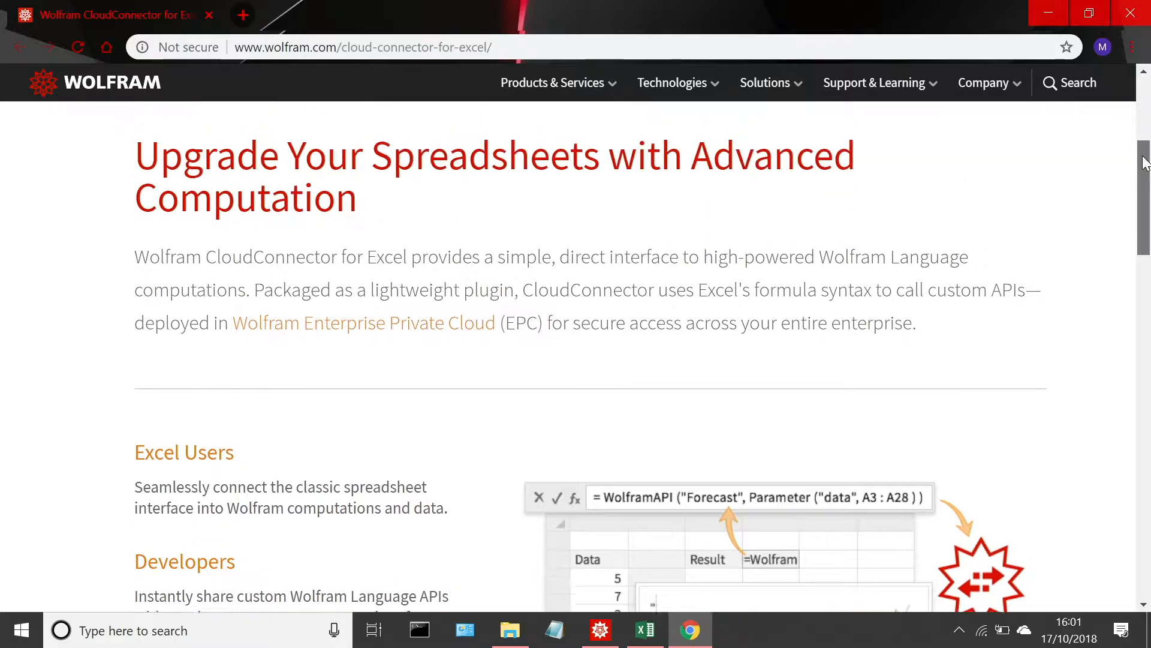
left_click(467, 404)
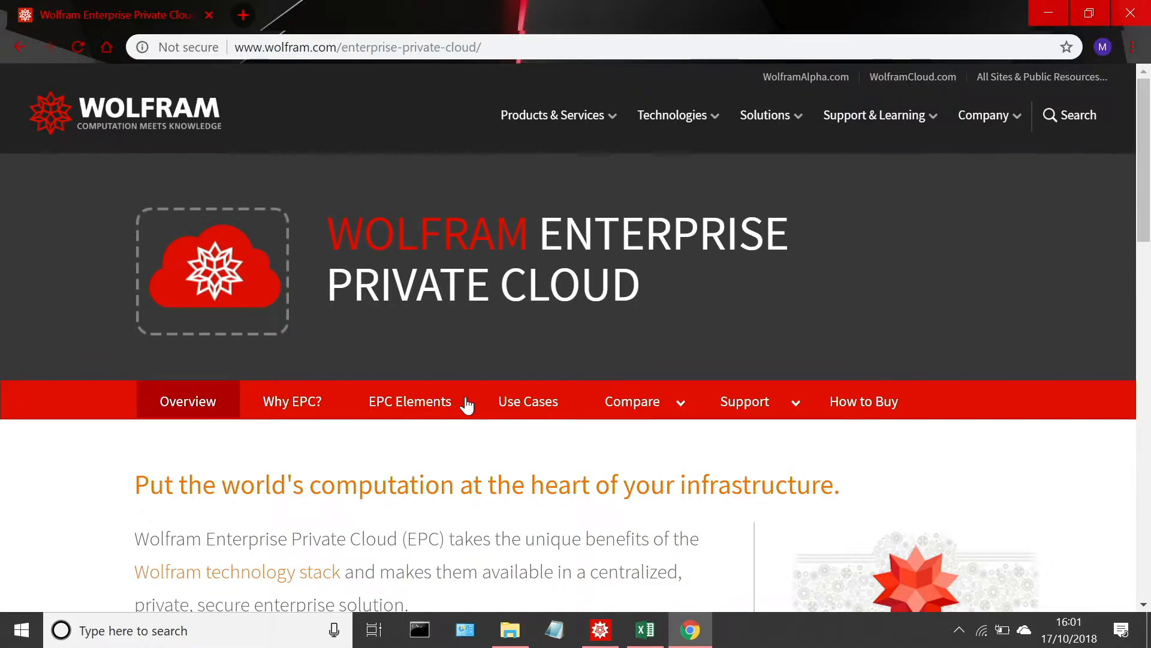
left_click(1048, 12)
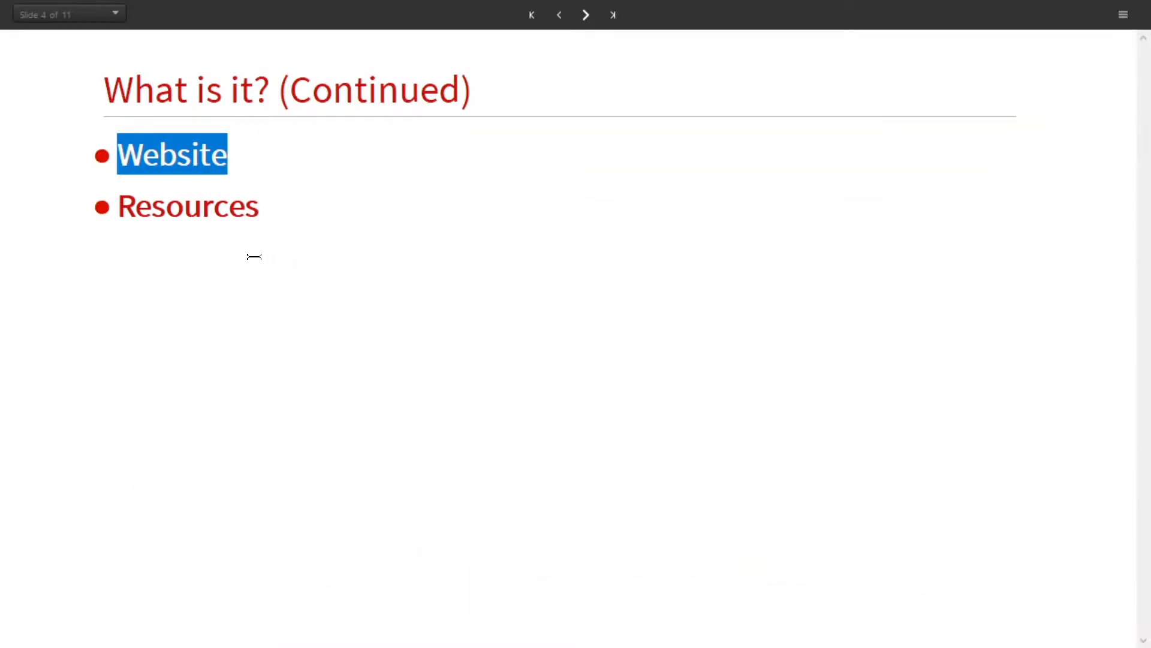
Step: Open the slide's Resources page and look through the guide on installing and using CloudConnector for Excel
left_click(234, 215)
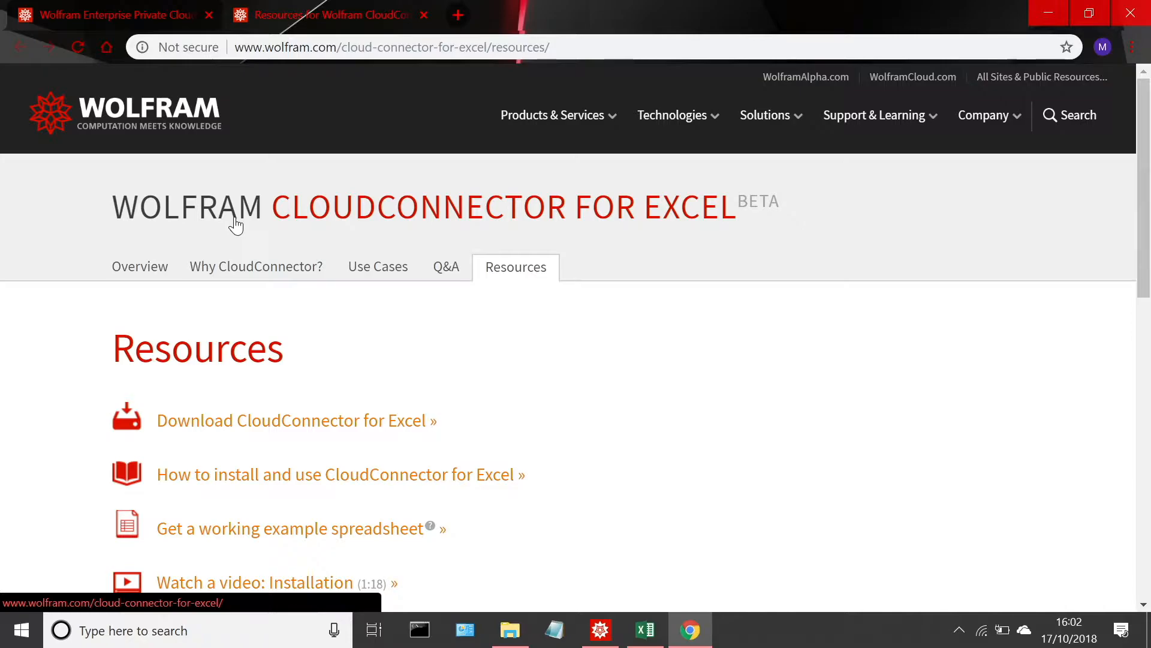
left_click(346, 463)
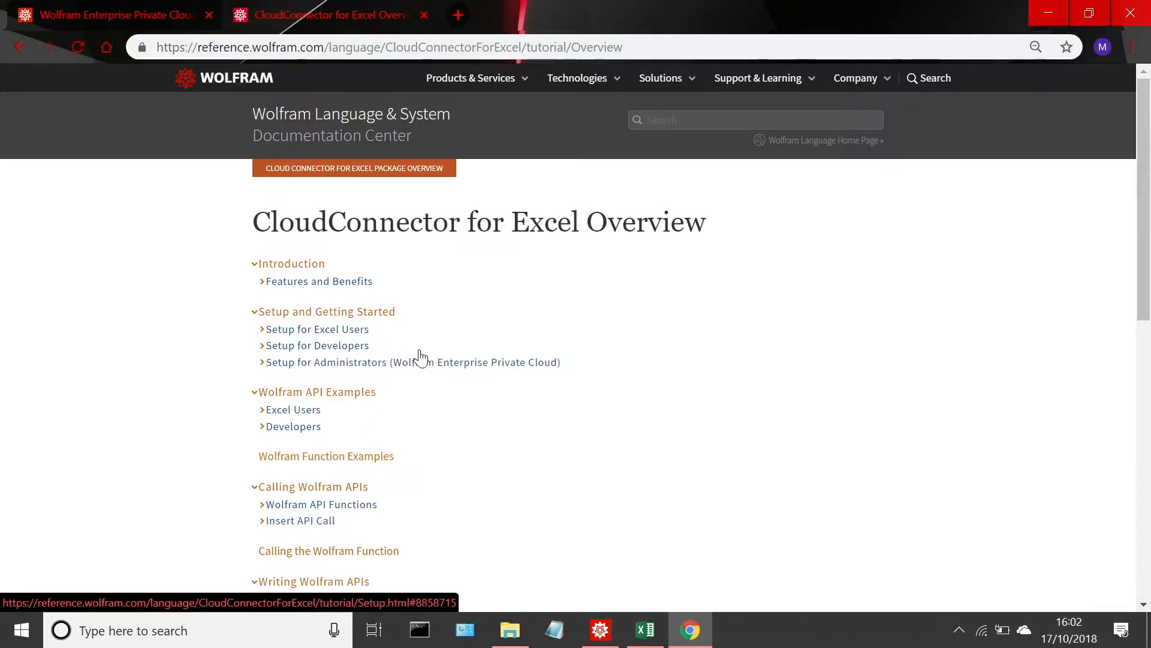
left_click_drag(1141, 129, 1128, 193)
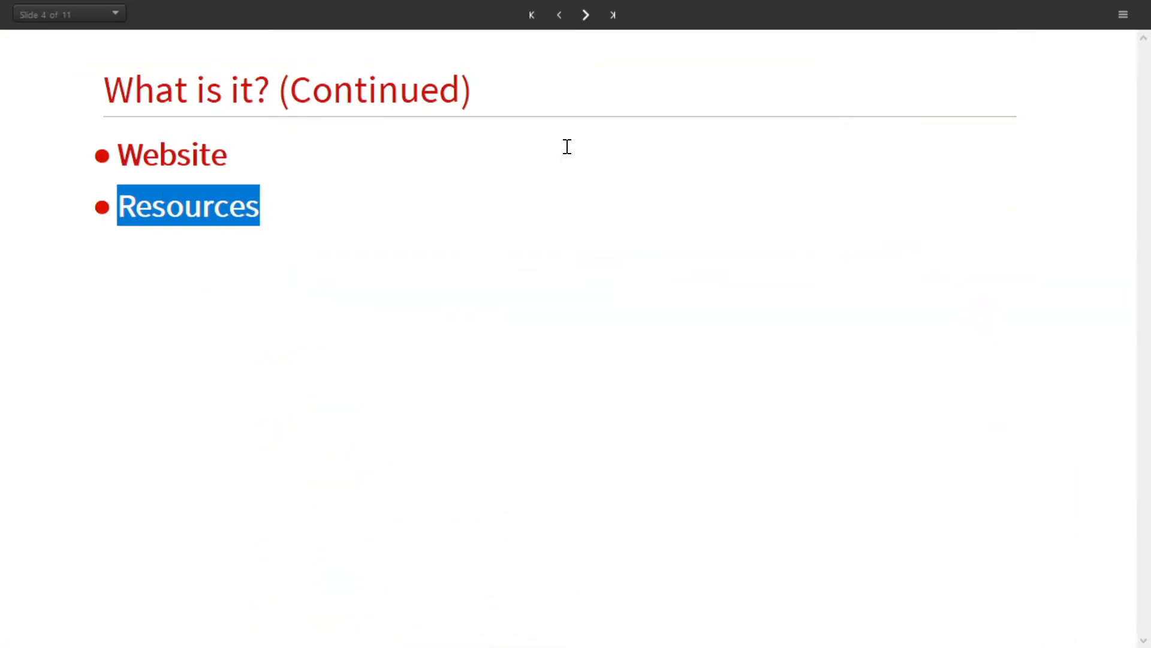
Step: Advance to the Live Coding slide, end the presentation and switch to the CloudConnector For Excel.xlsx workbook in Excel
left_click(585, 15)
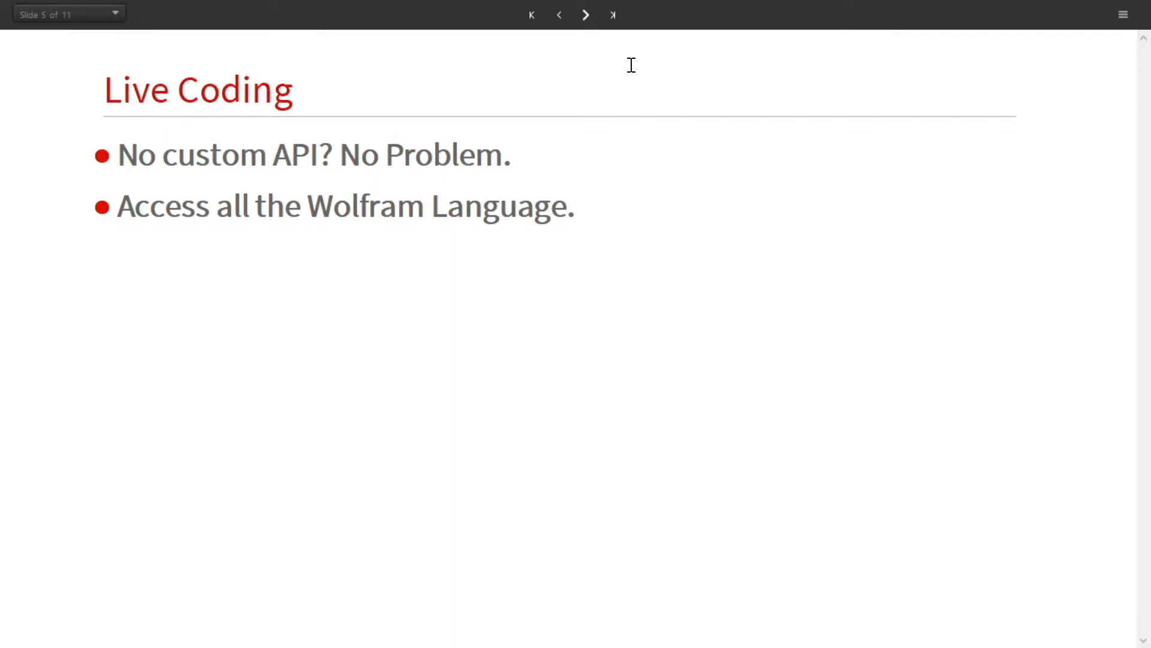
left_click(1124, 15)
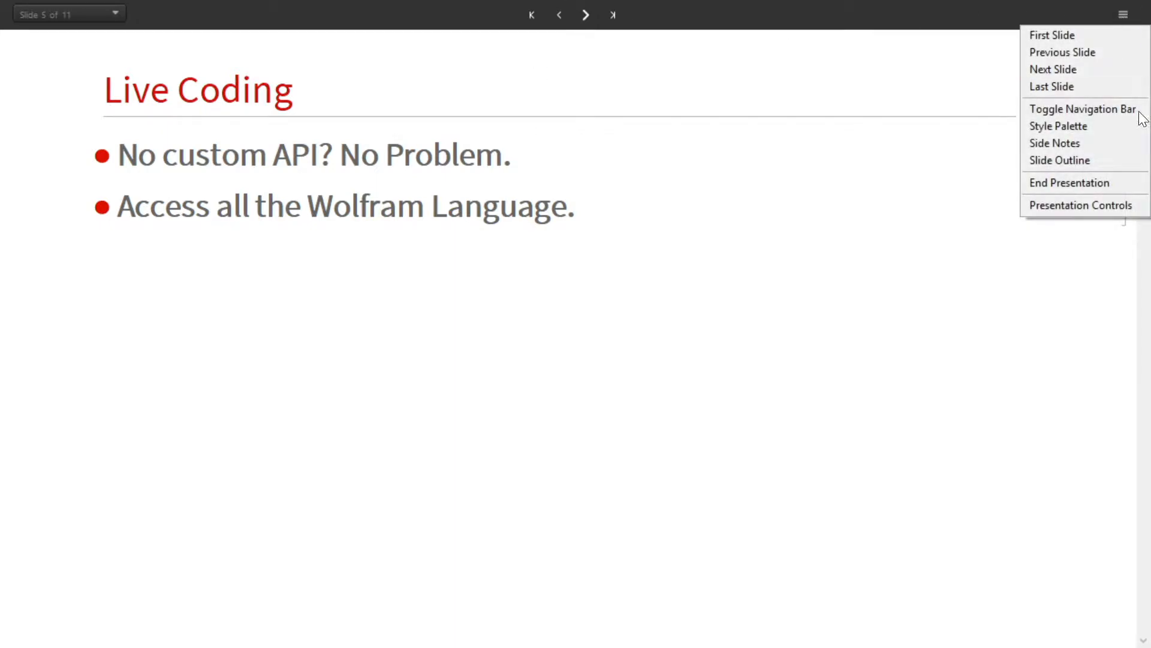
left_click(1096, 175)
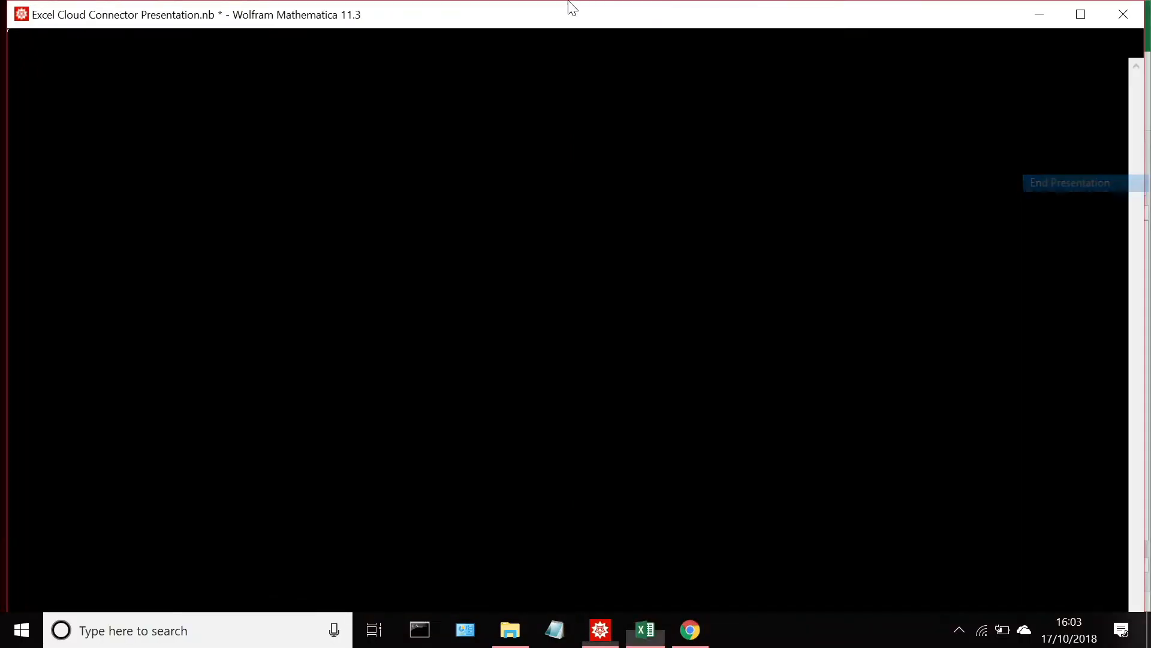
left_click(697, 22)
left_click(1095, 9)
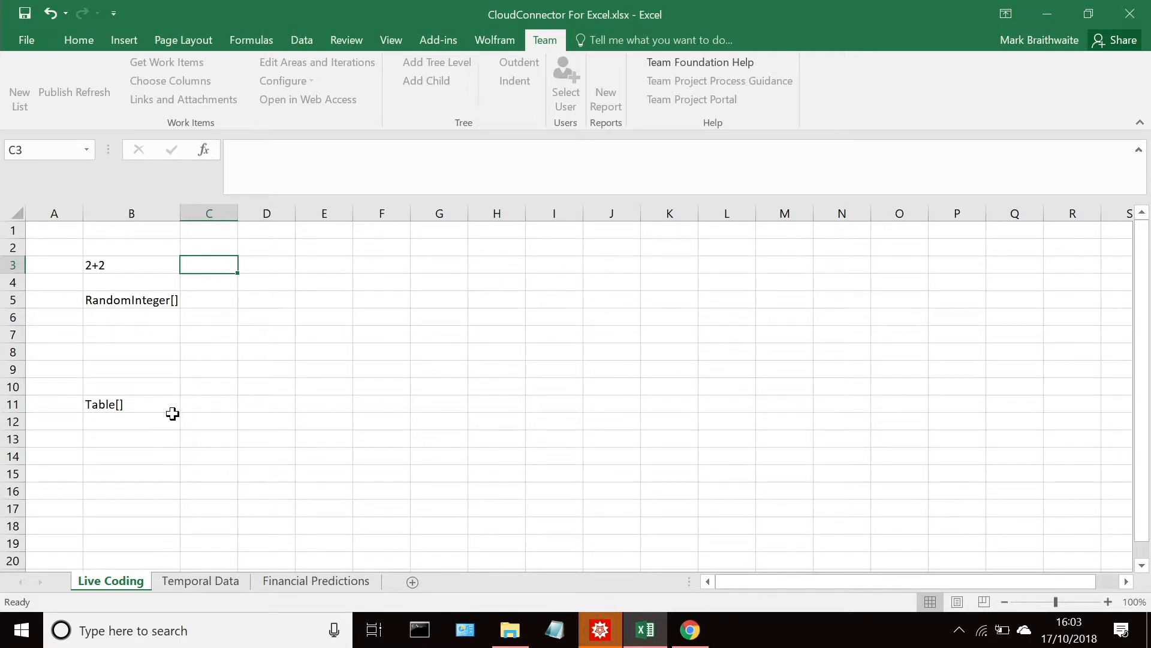
Step: Open the Wolfram add-in's cloud sign-in and try to sign in with the account password
left_click(496, 40)
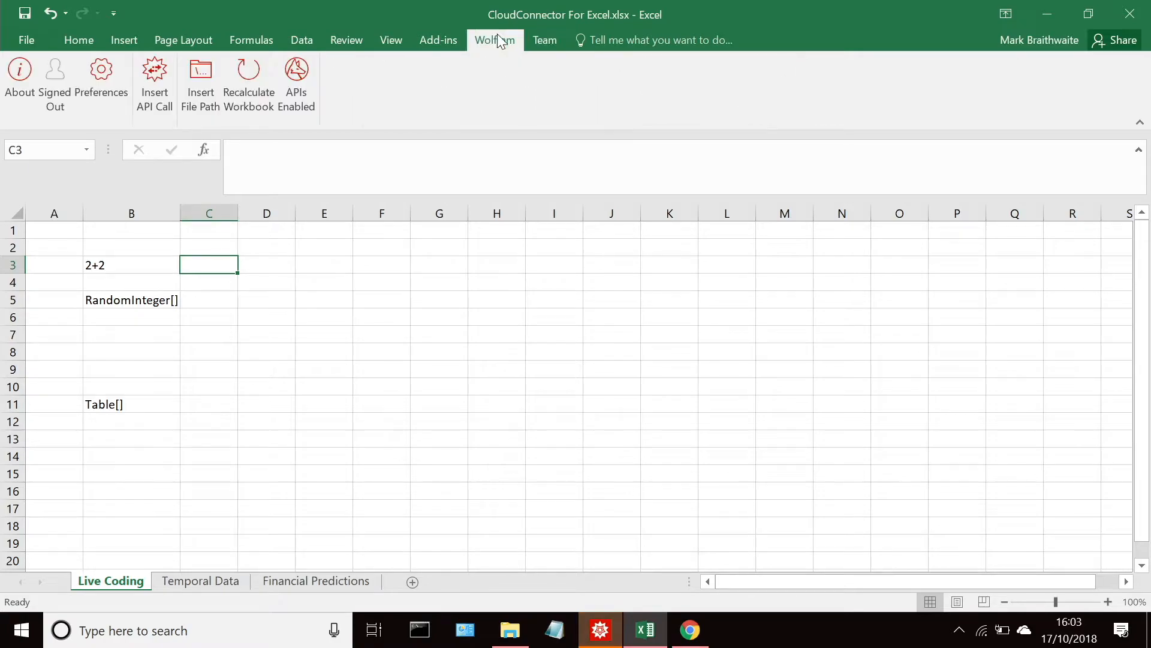
left_click(56, 84)
type("****")
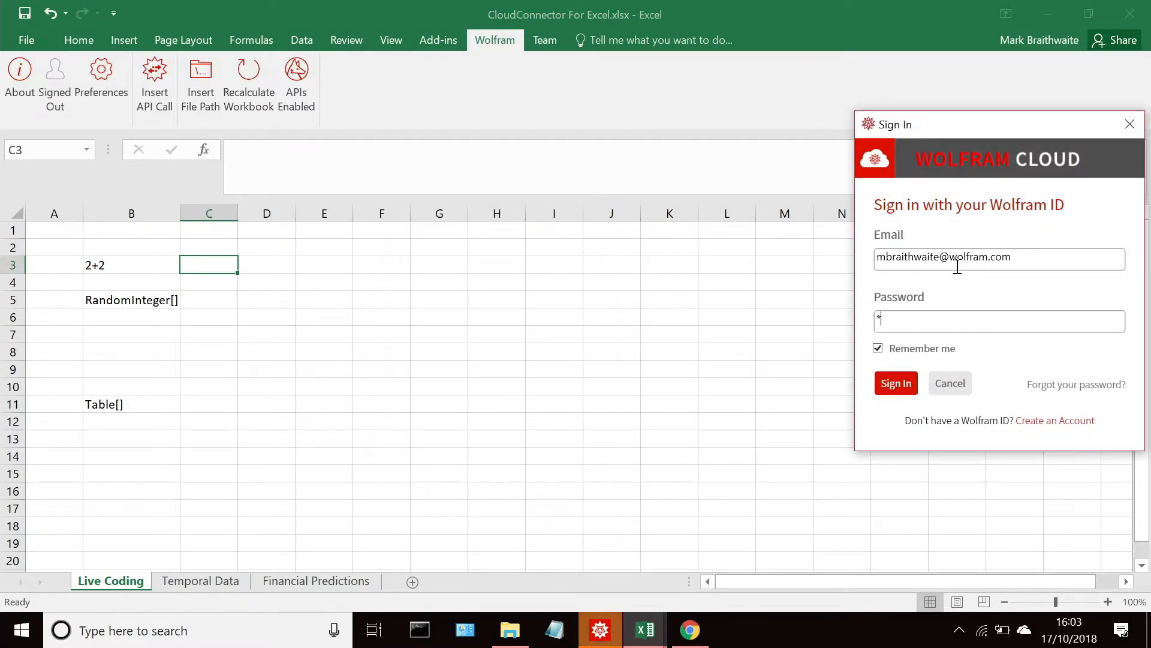
key("BackSpace")
key("BackSpace")
key("BackSpace")
key("BackSpace")
type("**********")
key("Return")
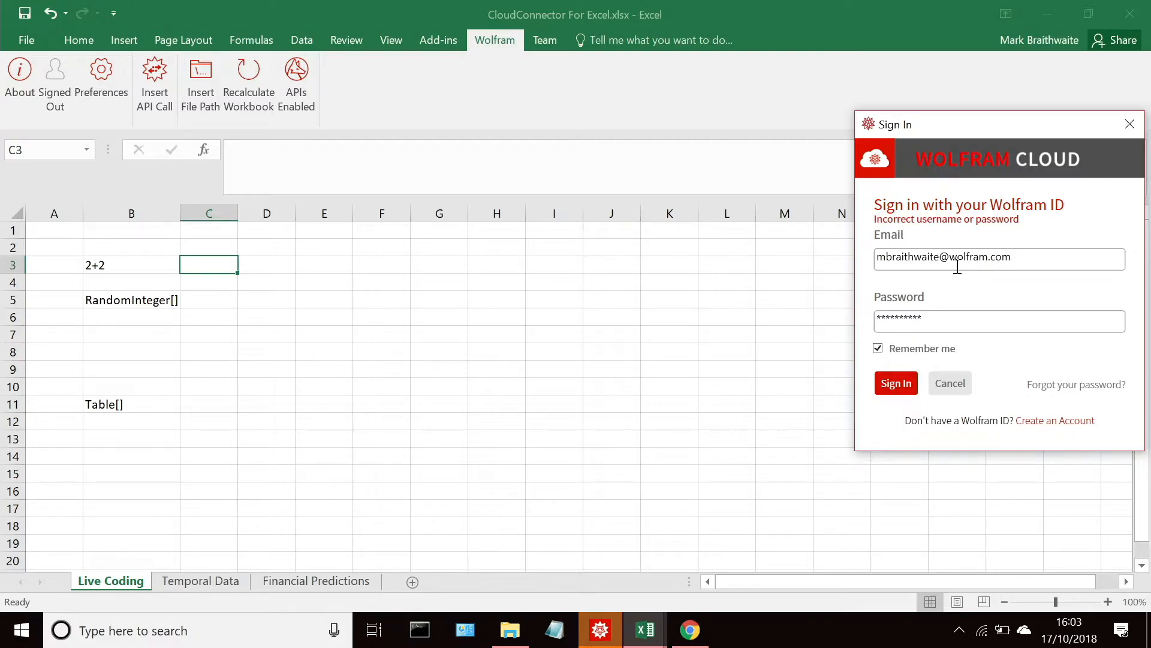
Step: Re-enter the Wolfram ID account password and sign in to Wolfram Cloud
key("BackSpace")
key("BackSpace")
key("BackSpace")
key("BackSpace")
key("BackSpace")
key("BackSpace")
key("BackSpace")
key("BackSpace")
key("BackSpace")
type("**********")
key("Return")
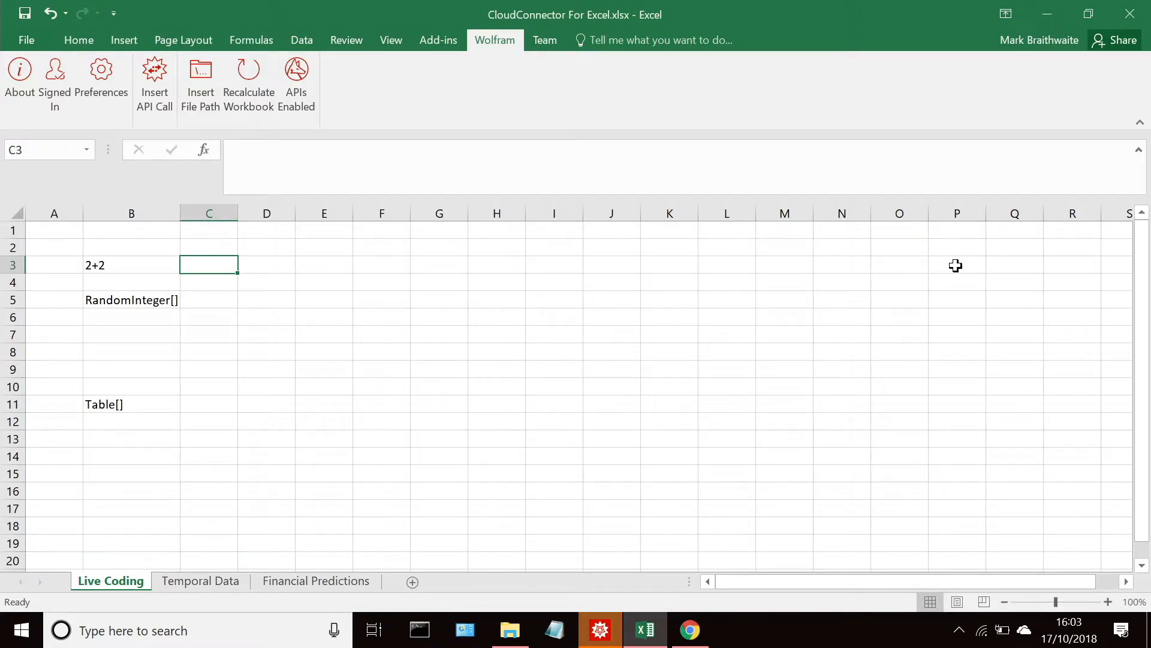
Step: Enter the native formula =2+2 in cell C3 beside the 2+2 label
left_click(273, 150)
type("=2+2")
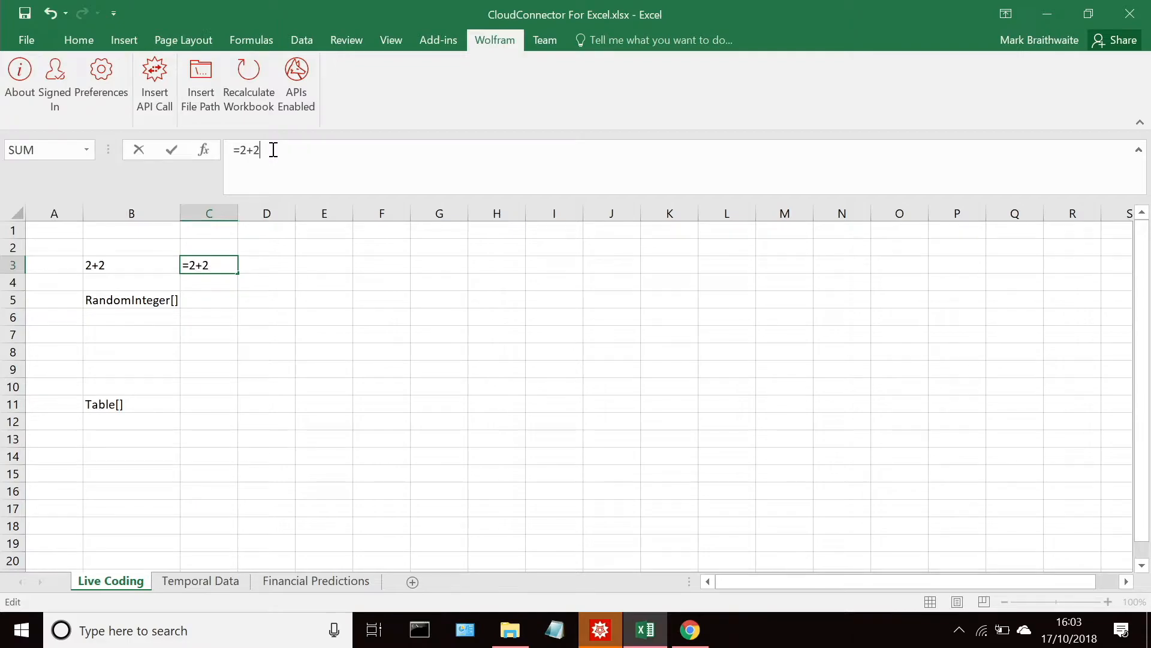
key("Return")
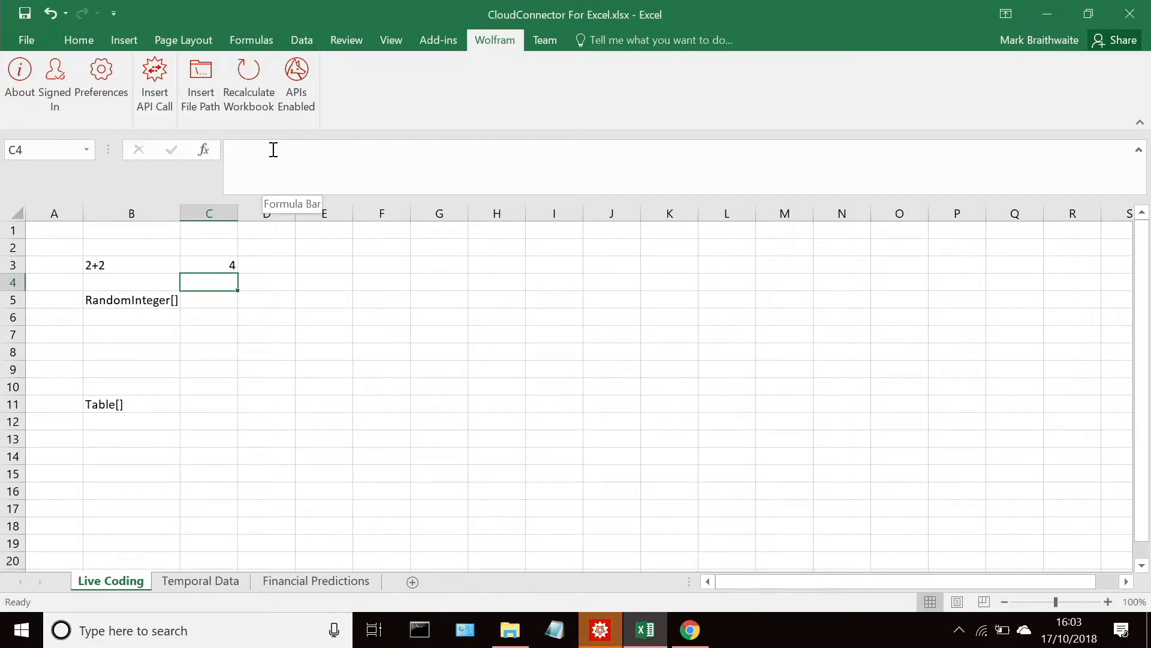
Step: Enter the formula =Wolfram("2+2&") in cell E3 to compute the sum with the Wolfram Language
left_click(298, 268)
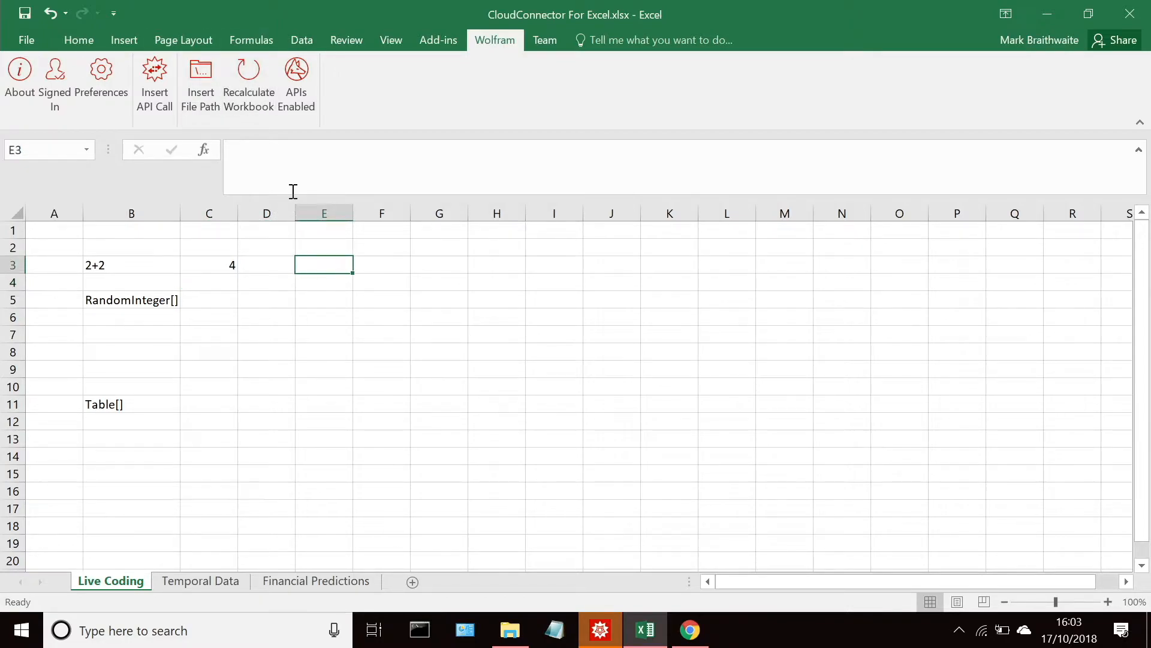
left_click(292, 188)
type("=Wo")
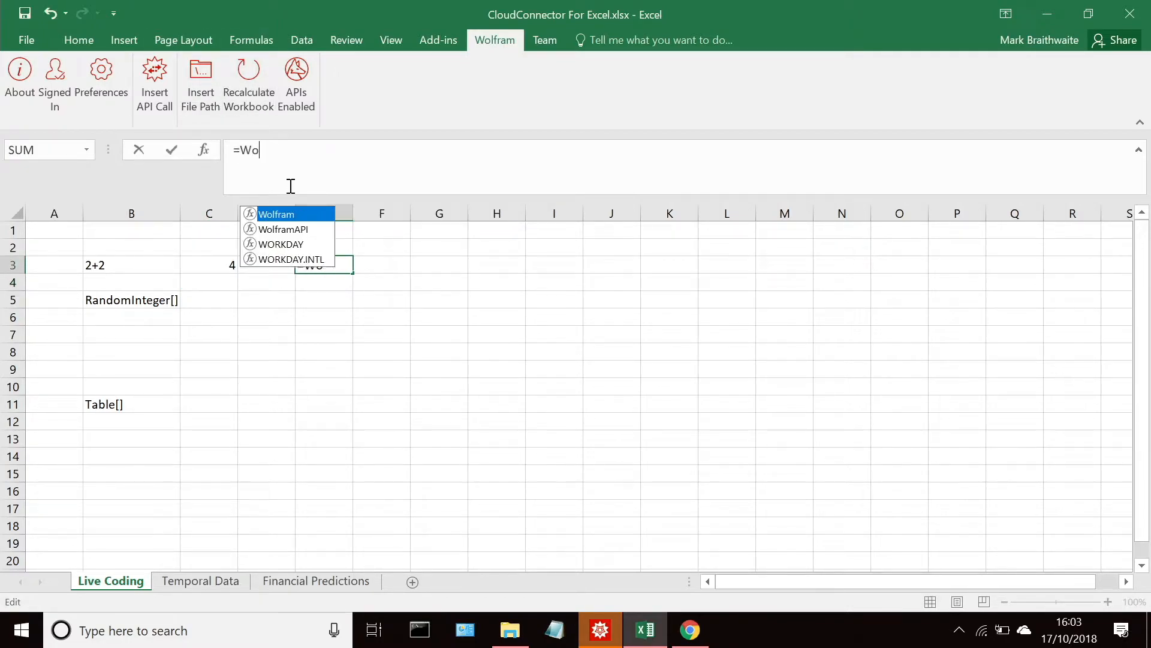
type("lfram(\")")
key("Left")
type("\"2")
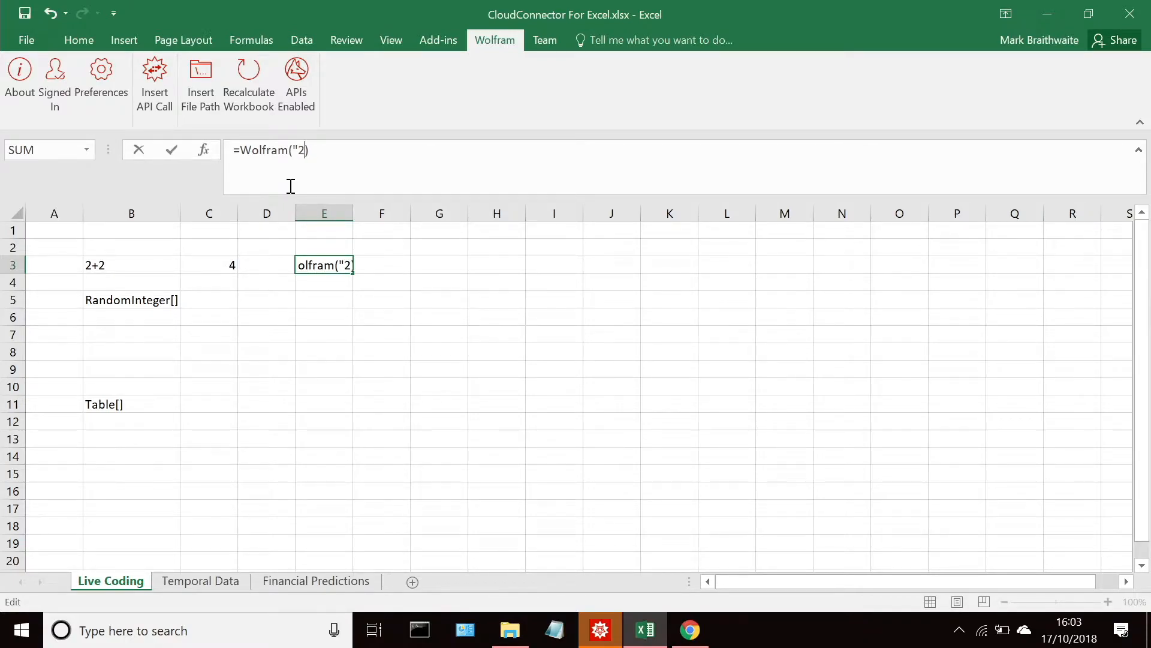
type("+2&\"")
key("shift+Return")
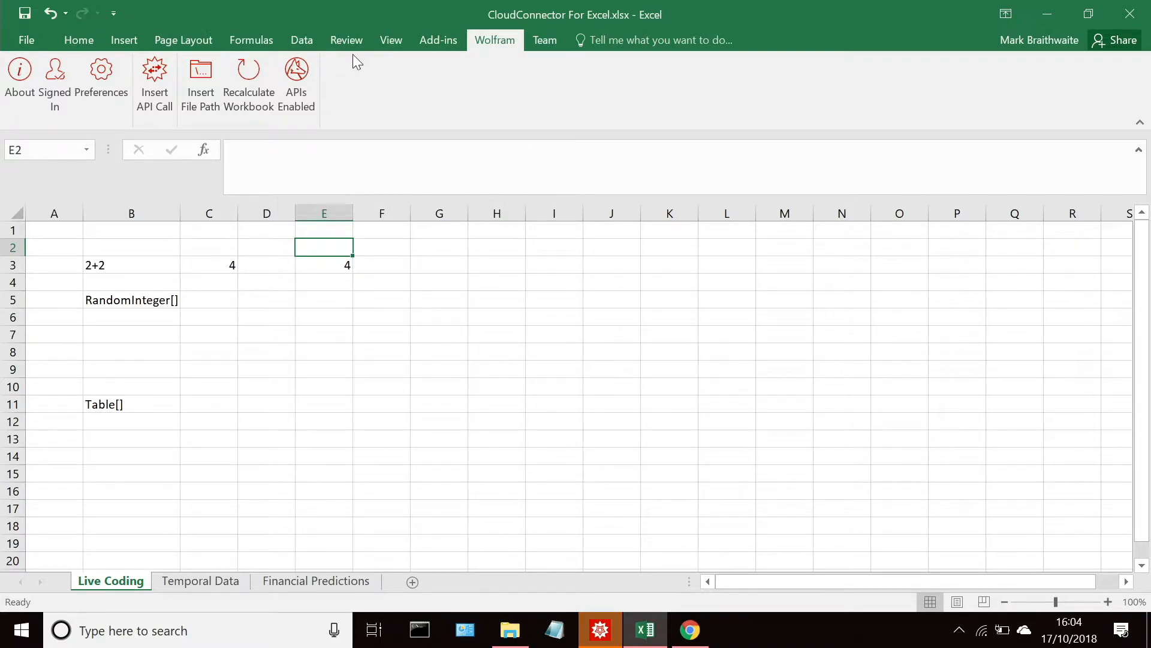
Step: Enter the formula =RAND() in cell C5 beside the RandomInteger[] label
left_click(209, 300)
type("=Rand")
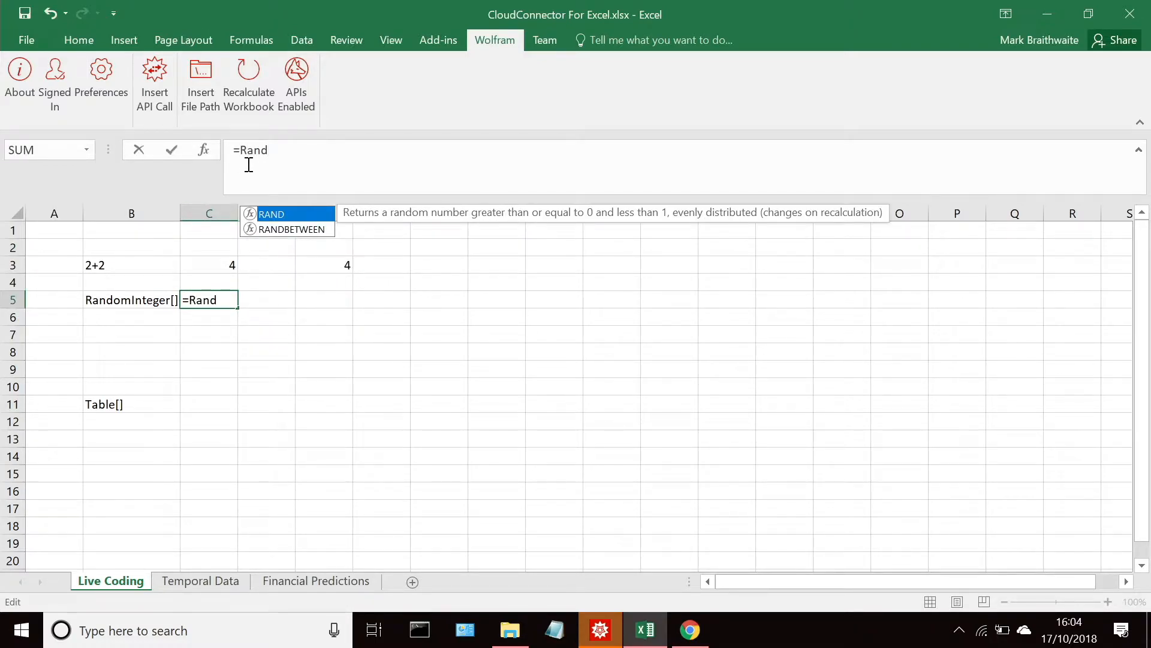
type("90")
key("BackSpace")
key("BackSpace")
type("()")
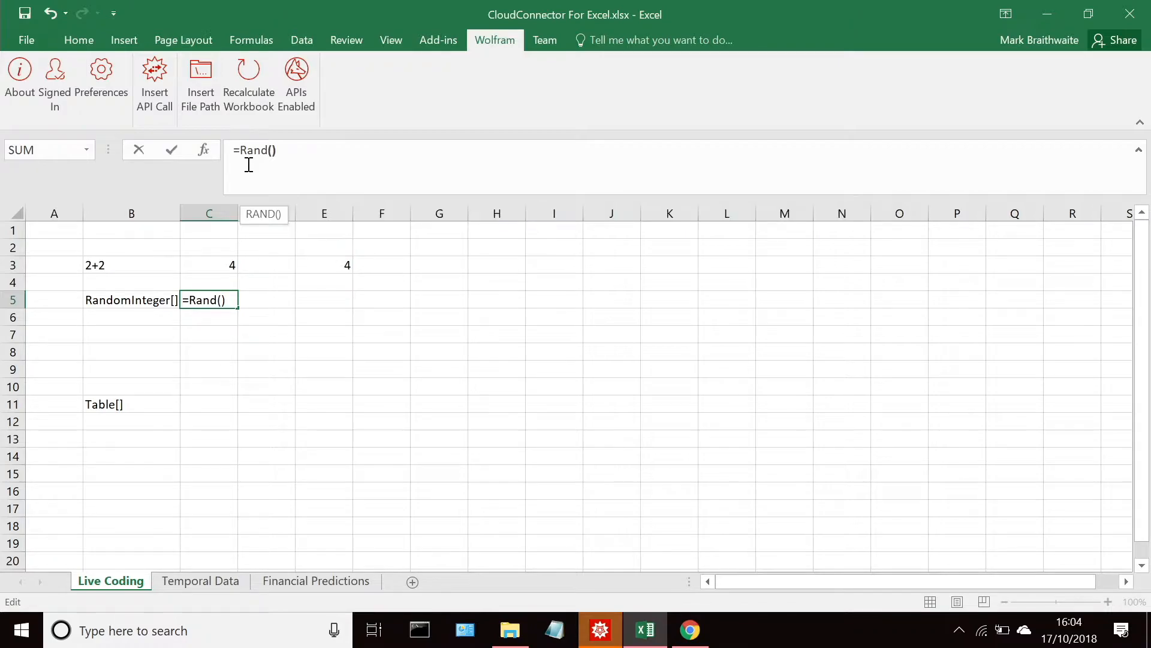
key("Return")
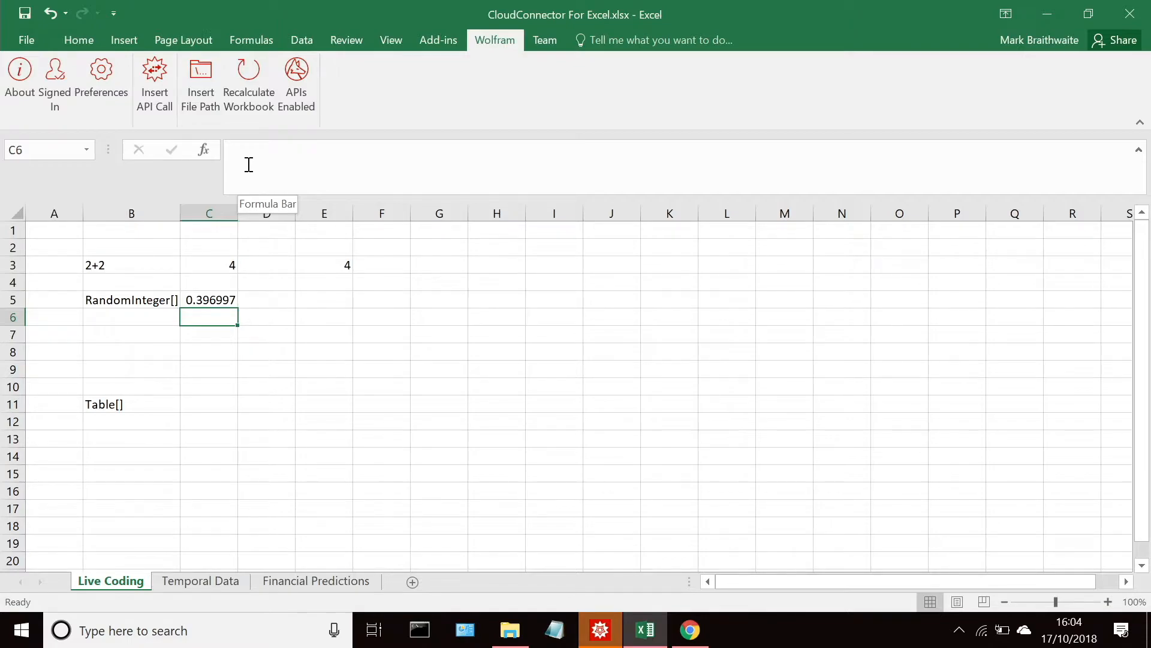
Step: Enter the formula =Wolfram("RandomInteger[]&") in cell E5 to generate a random integer
left_click(307, 298)
left_click(310, 165)
type("=")
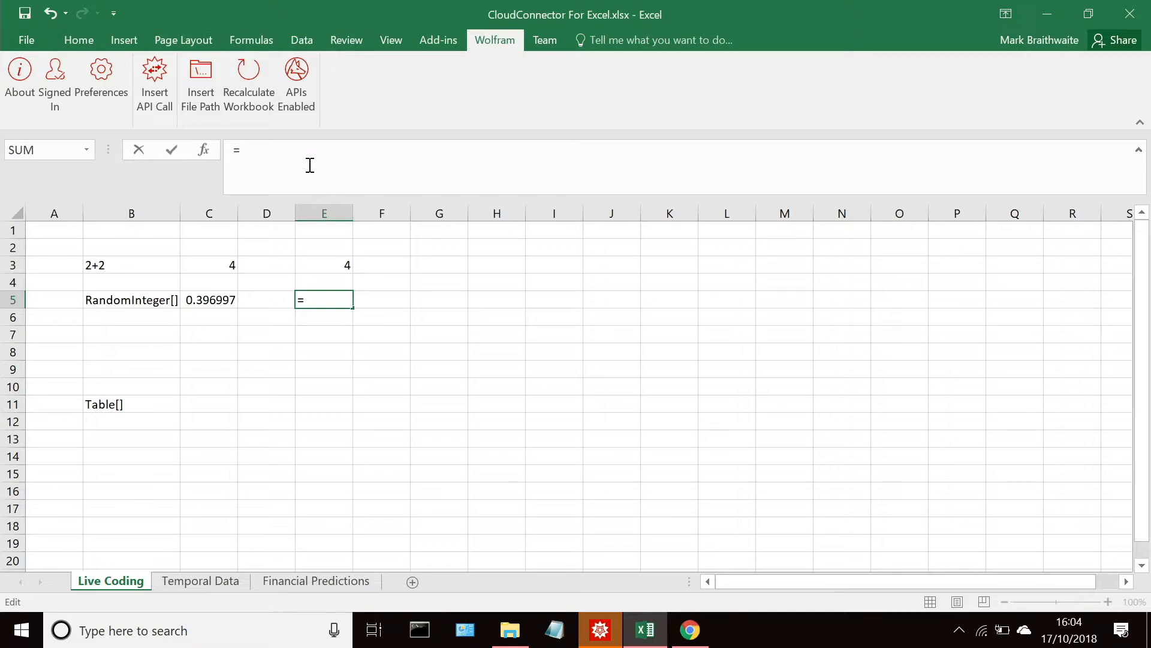
type("Wol")
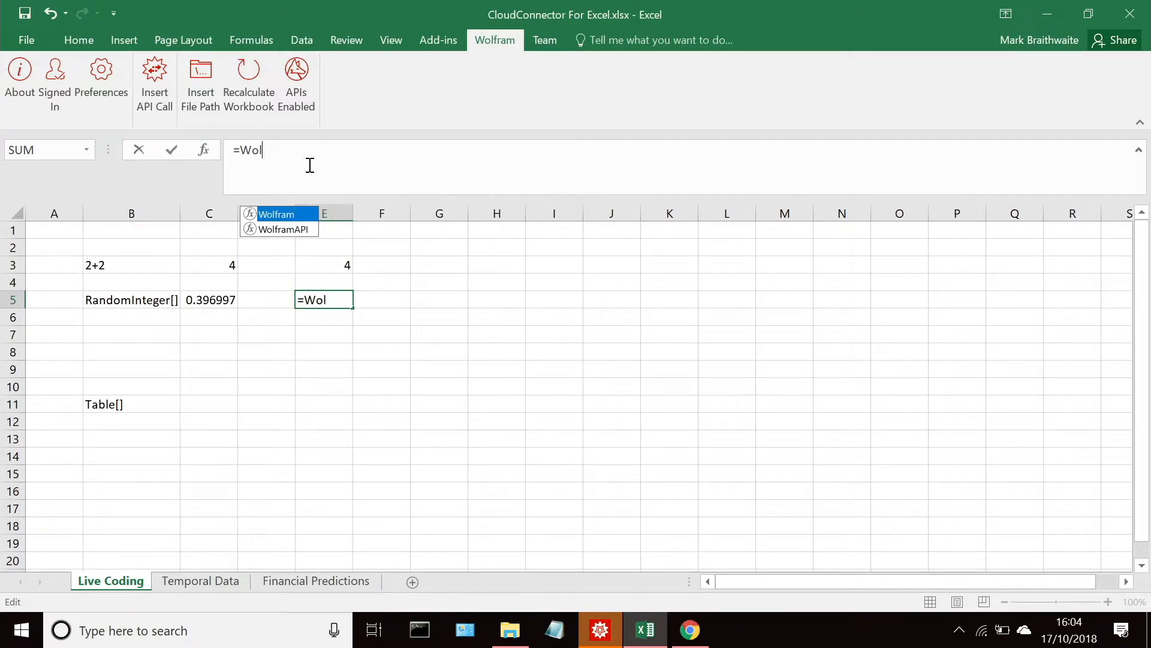
type("fram(")
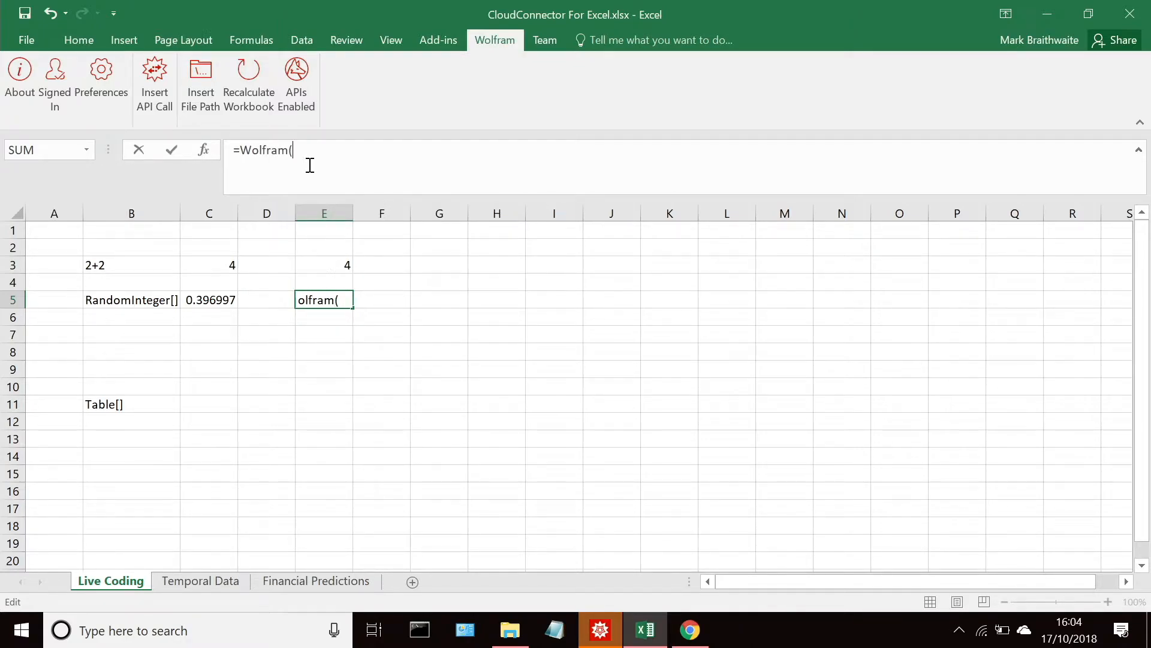
type("\"RandomInteger\"")
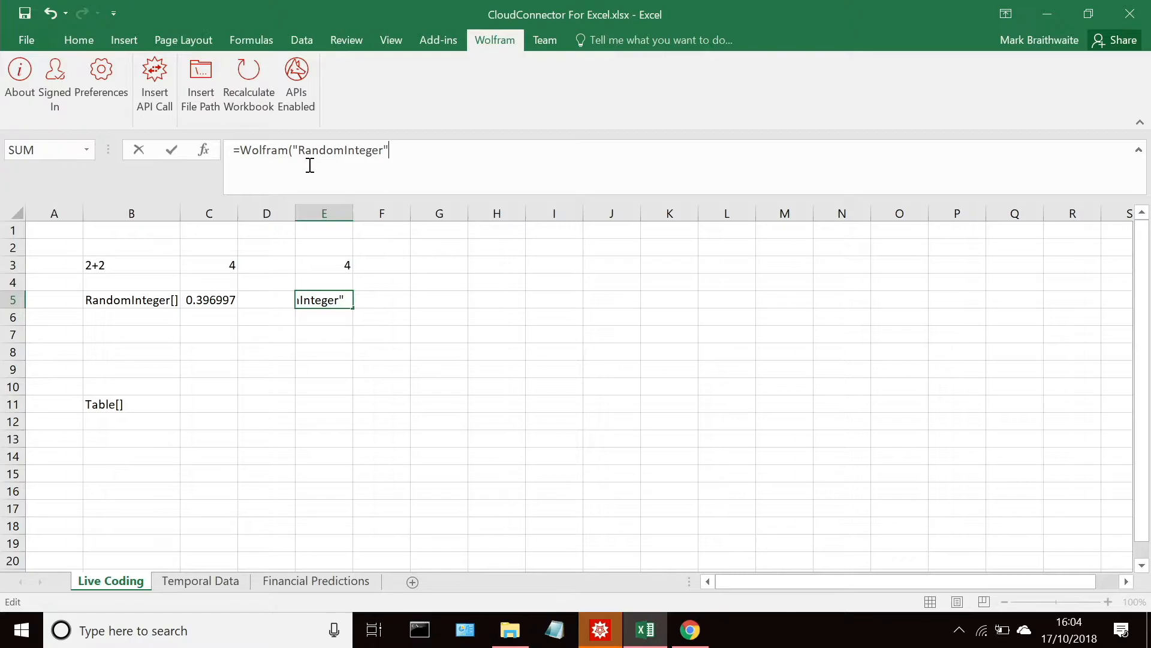
key("BackSpace")
type("&\"")
type("[]")
key("Return")
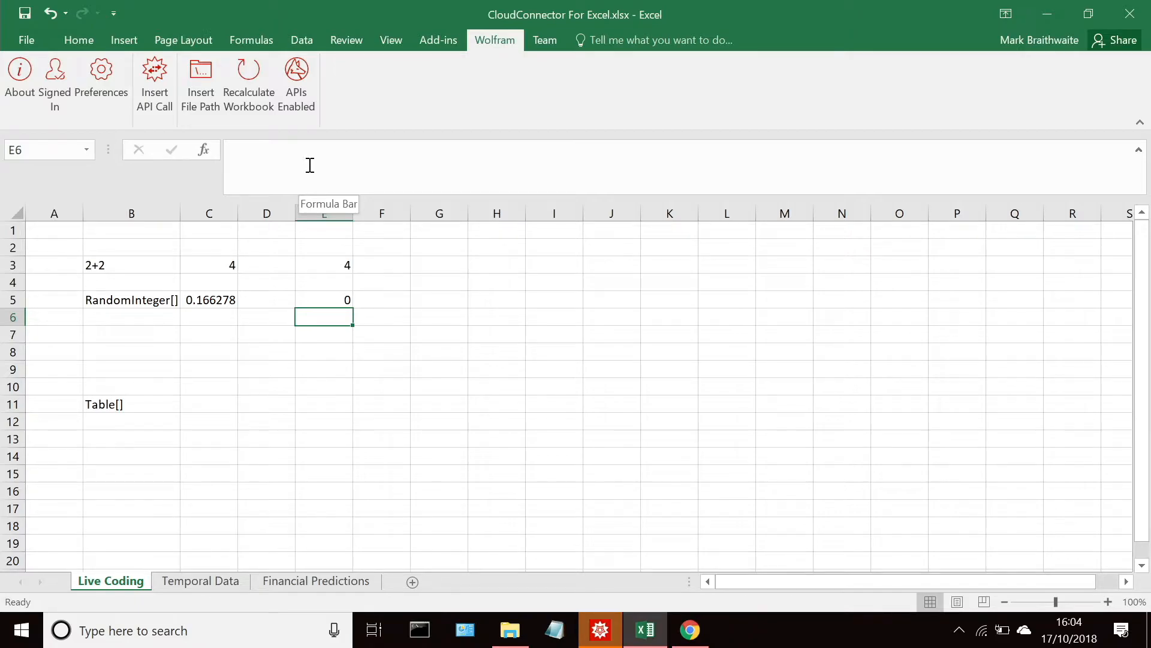
Step: Enter the formula =RAND() in cell C11 beside the Table[] label, including its empty parentheses
left_click(225, 404)
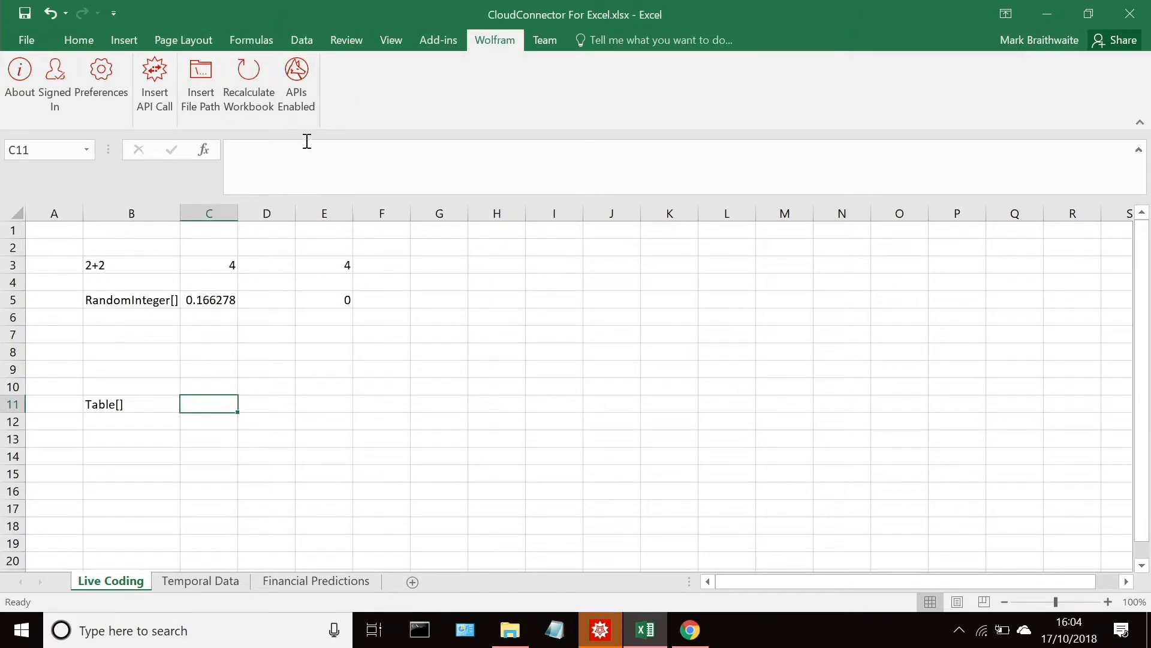
left_click(304, 157)
type("=Rand")
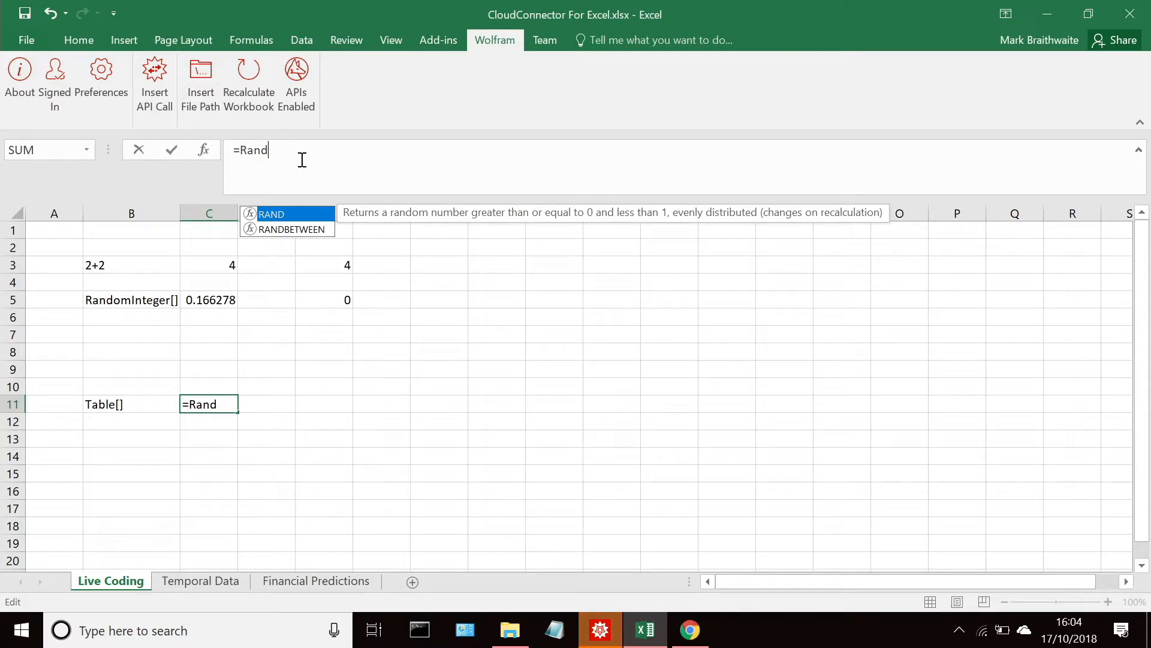
key("Return")
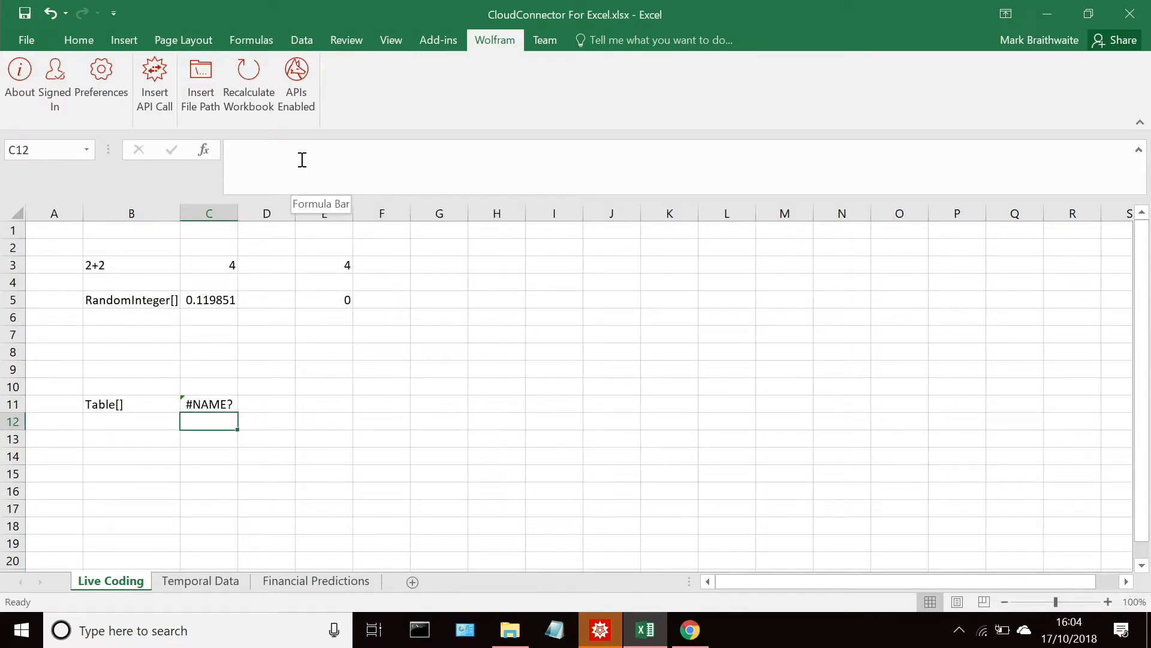
left_click(209, 403)
left_click(312, 157)
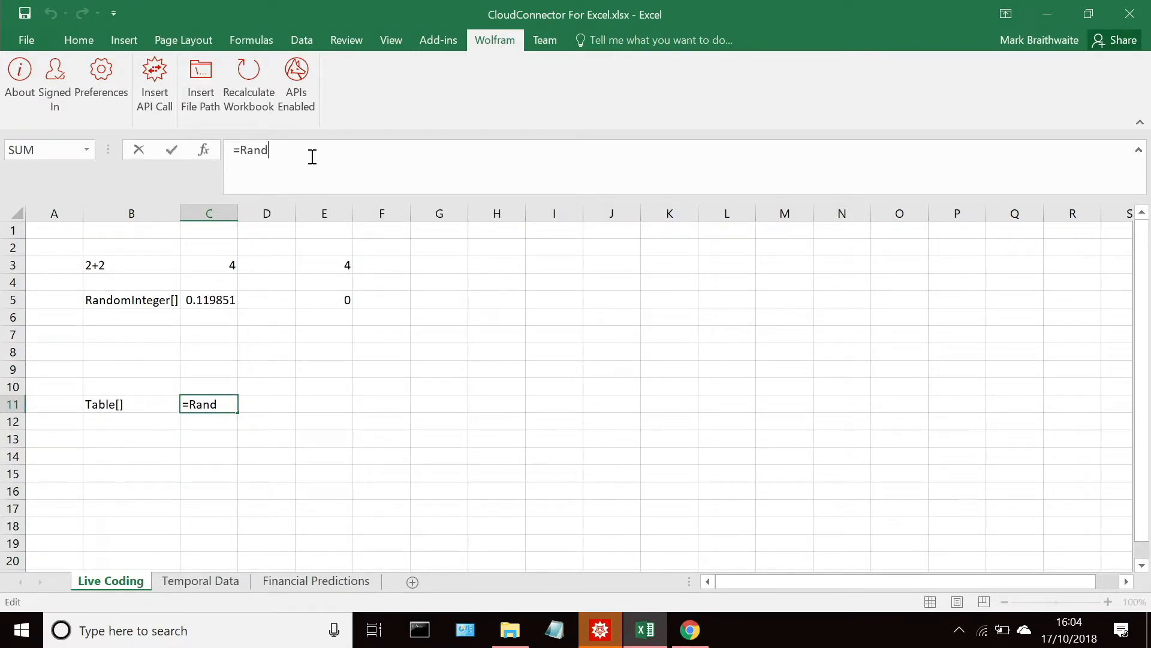
type("()")
key("Return")
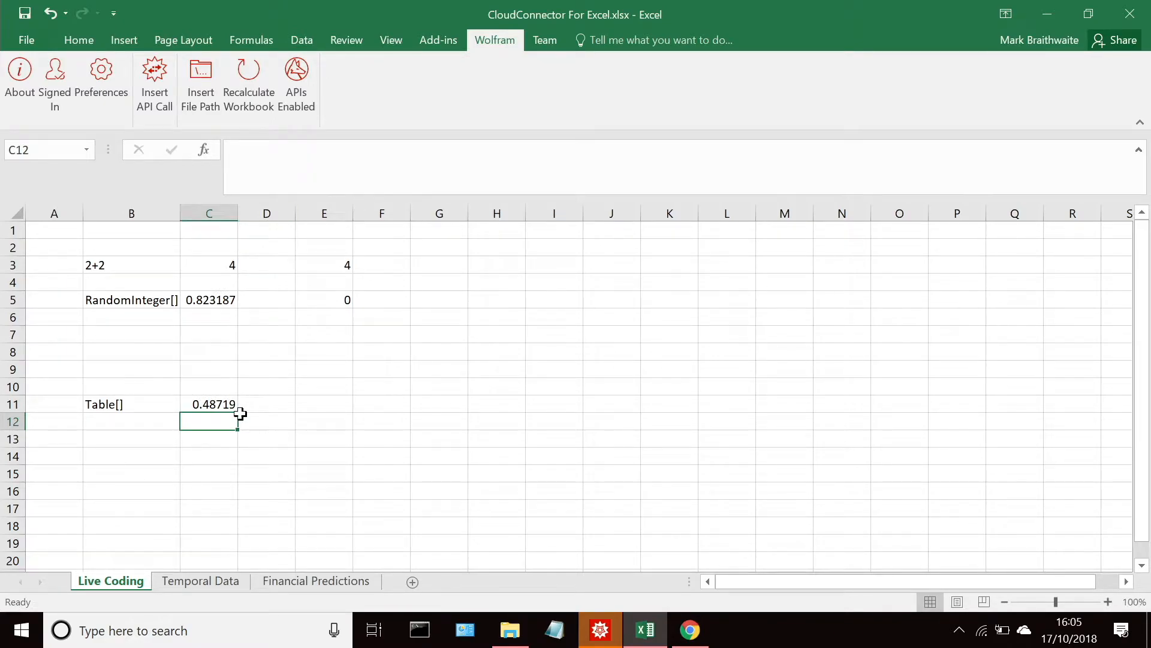
Step: Fill the formula from cell C11 across the range C11:E19 and select cell F11
left_click(218, 391)
left_click(234, 406)
left_click_drag(238, 406, 367, 548)
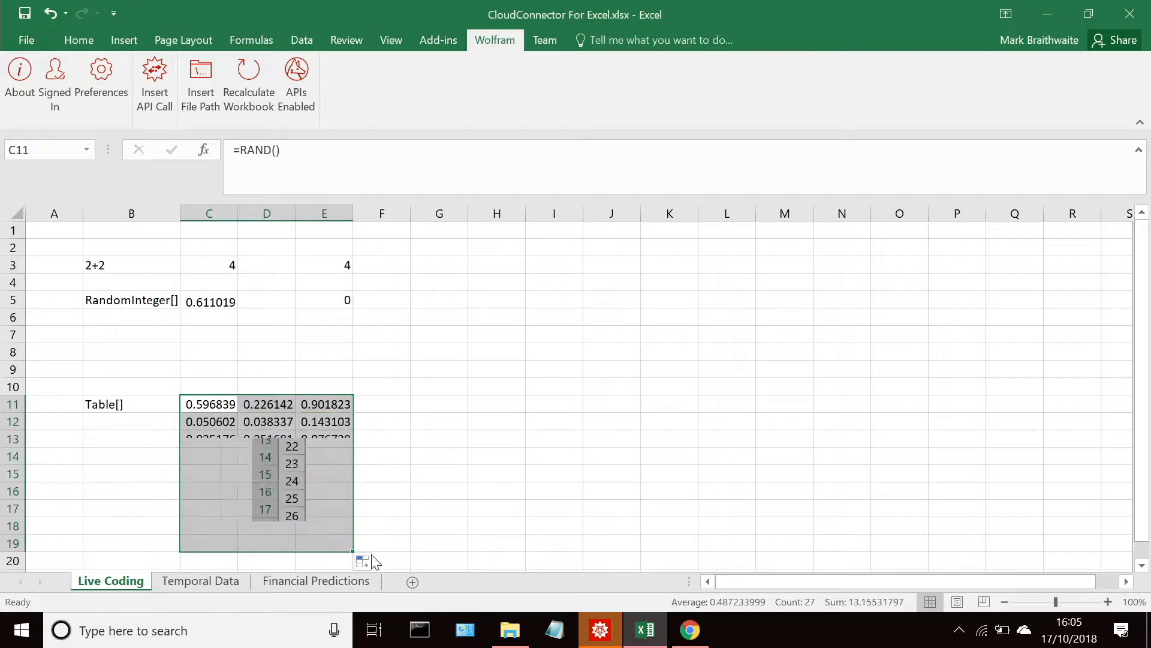
left_click(394, 401)
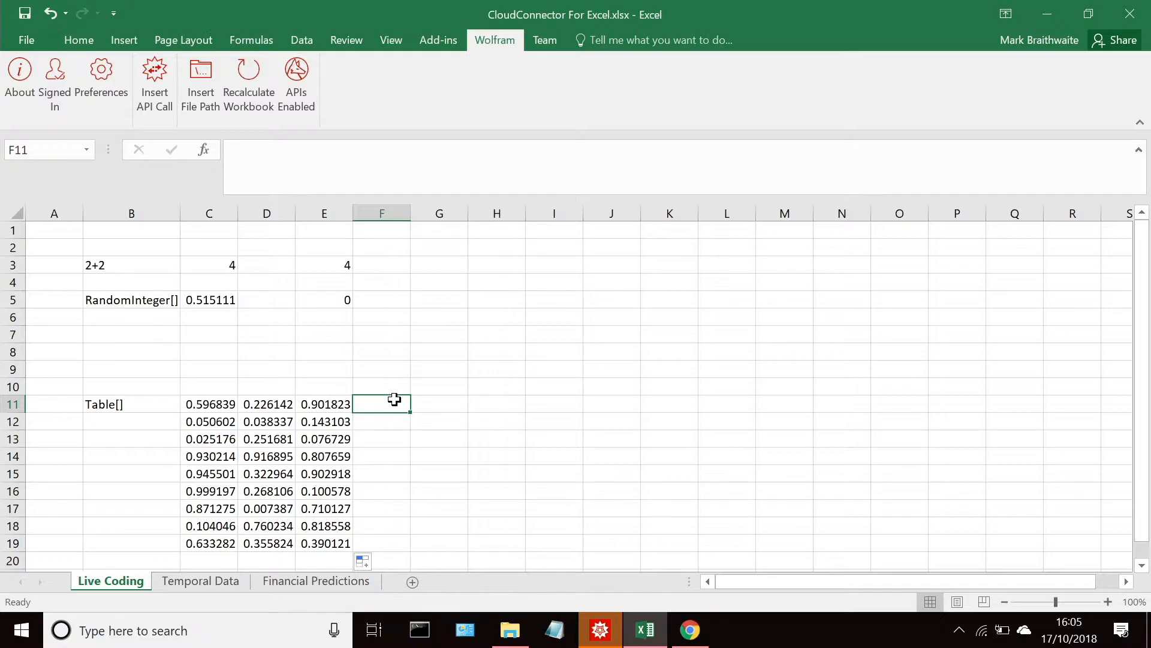
Step: Copy the full Wolfram formula text from cell E5 without changing that cell
left_click(438, 405)
left_click(295, 154)
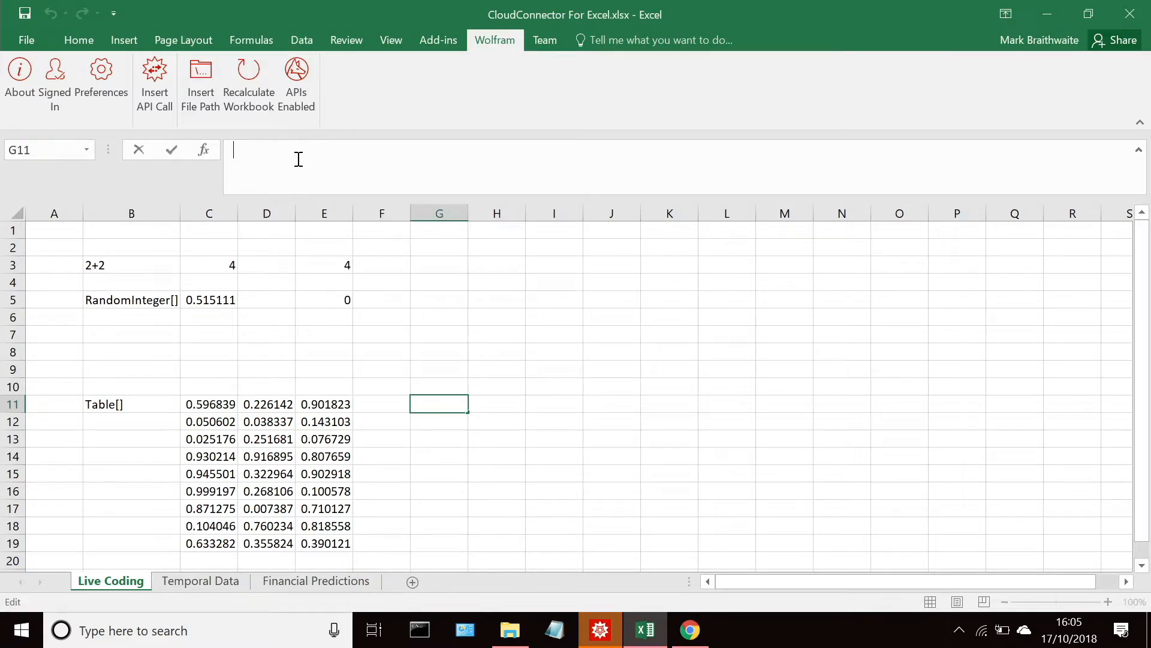
left_click(330, 300)
left_click_drag(426, 151, 214, 149)
key("ctrl+c")
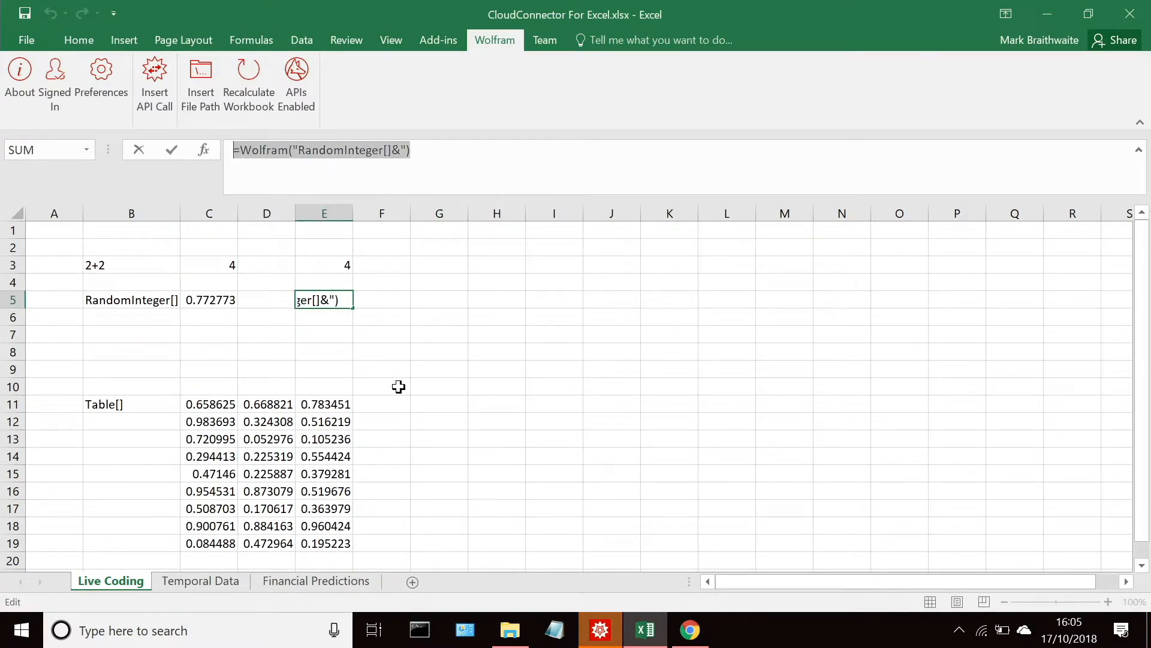
left_click(445, 405)
key("Escape")
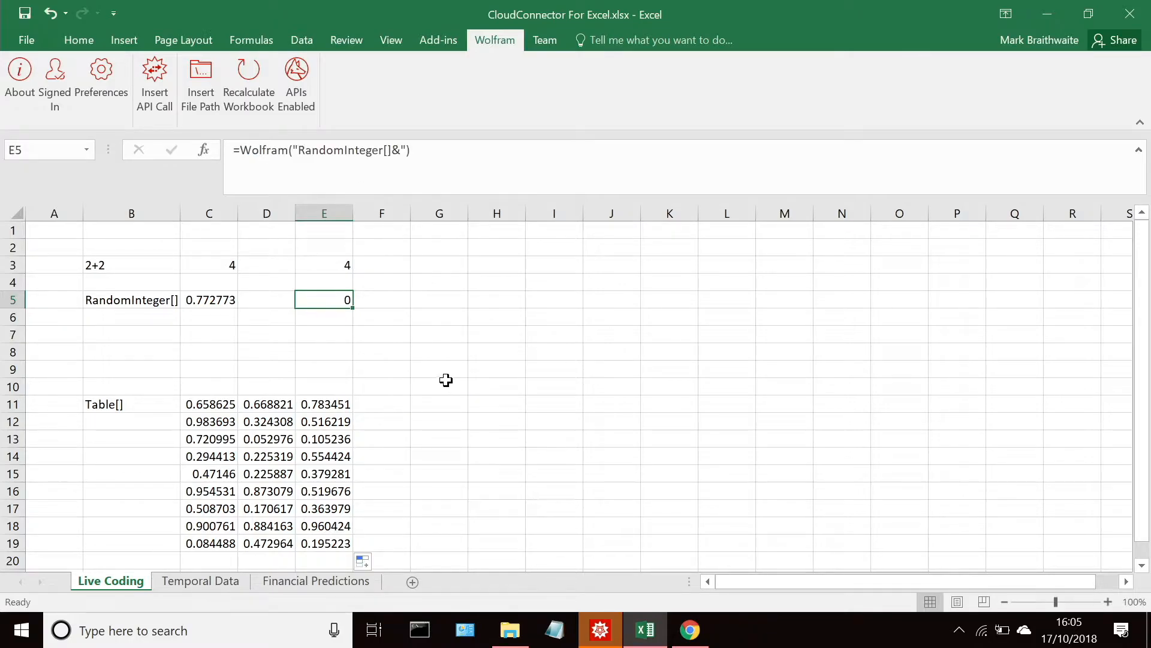
Step: Paste the copied formula into cell G11 and change it to =Wolfram("RandomInteger[10]&")
left_click(446, 379)
left_click(442, 398)
left_click(306, 149)
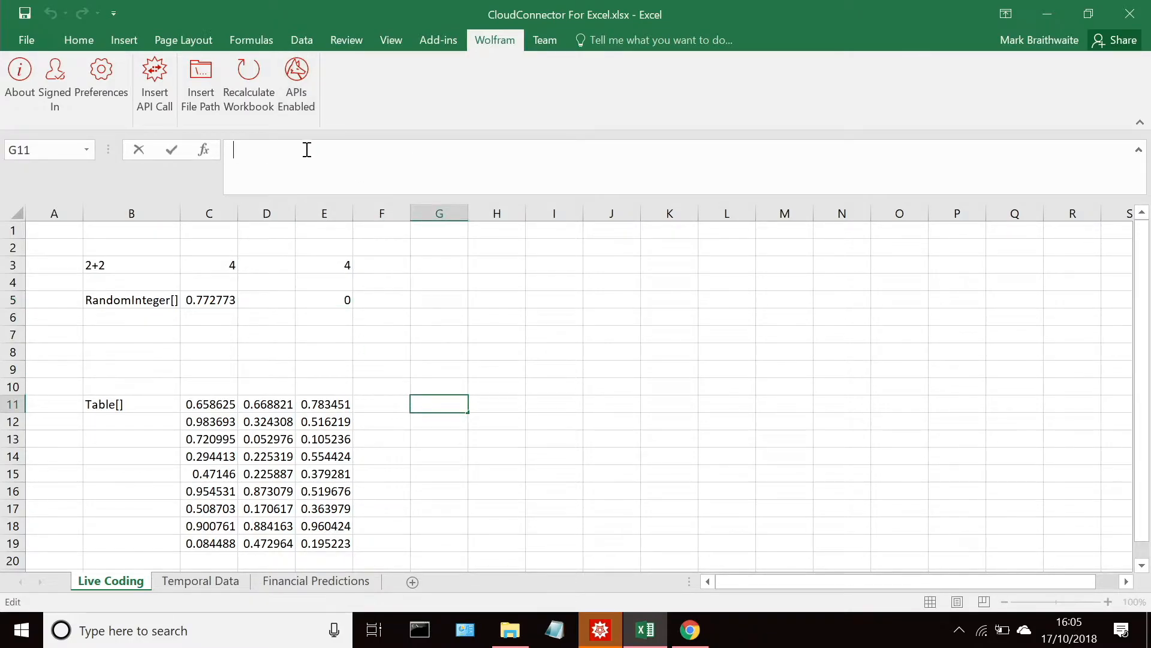
key("ctrl+v")
left_click(387, 151)
type("100")
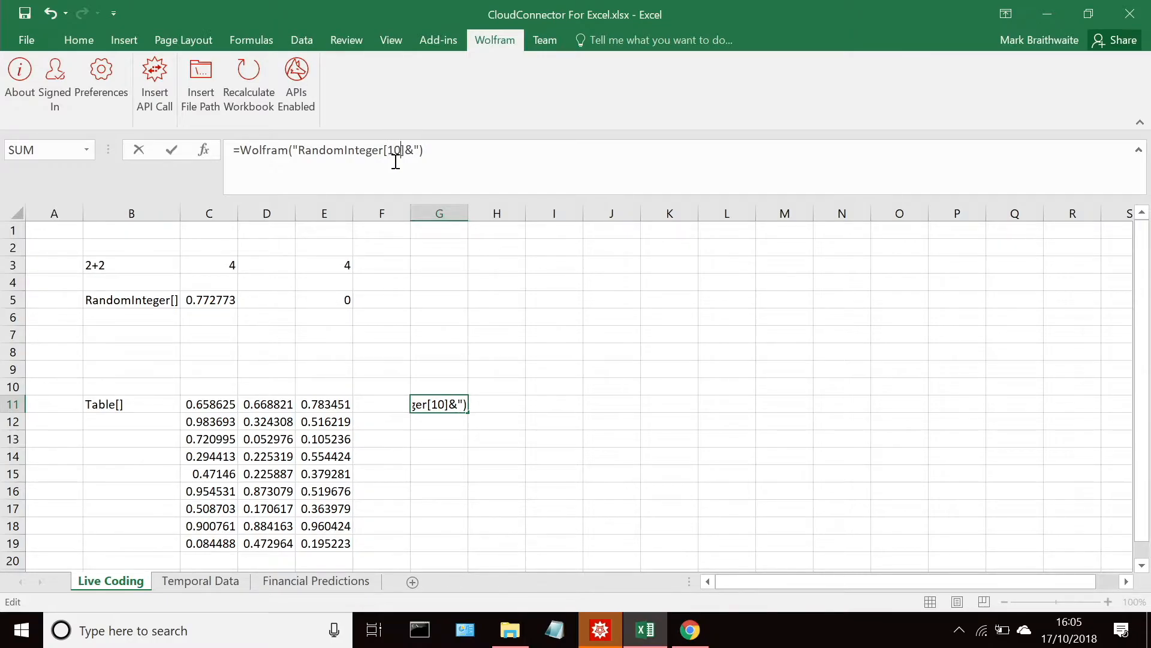
key("Return")
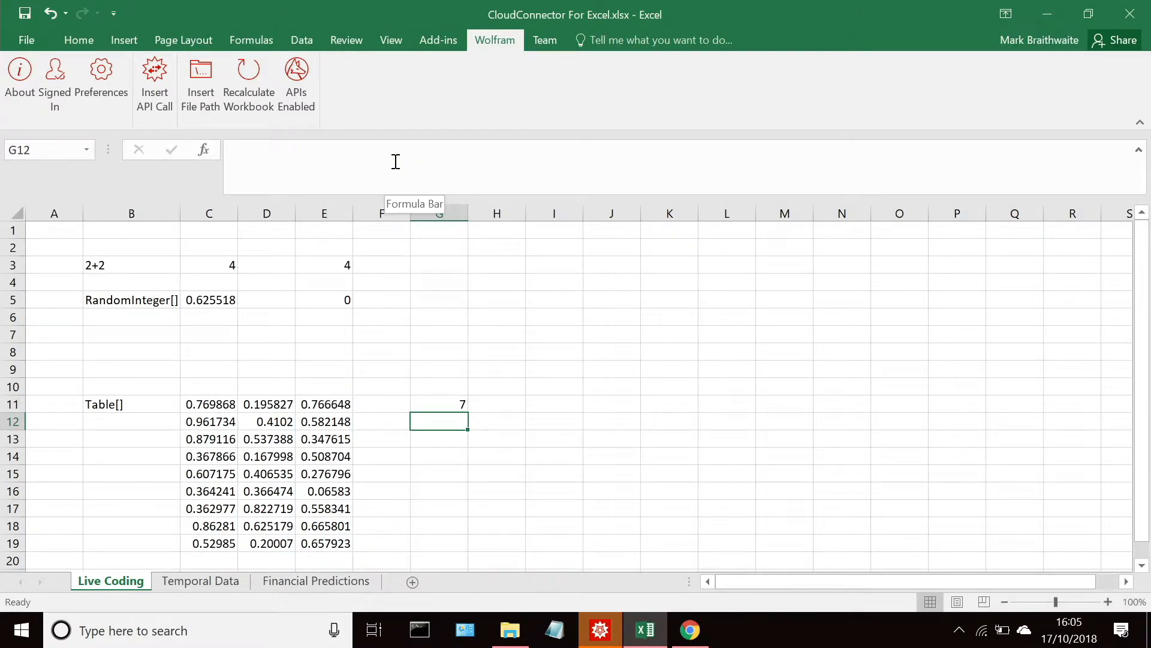
Step: Change the formula in cell G11 to =Wolfram("RandomInteger[10,10]&") to generate a list of random integers
left_click(439, 402)
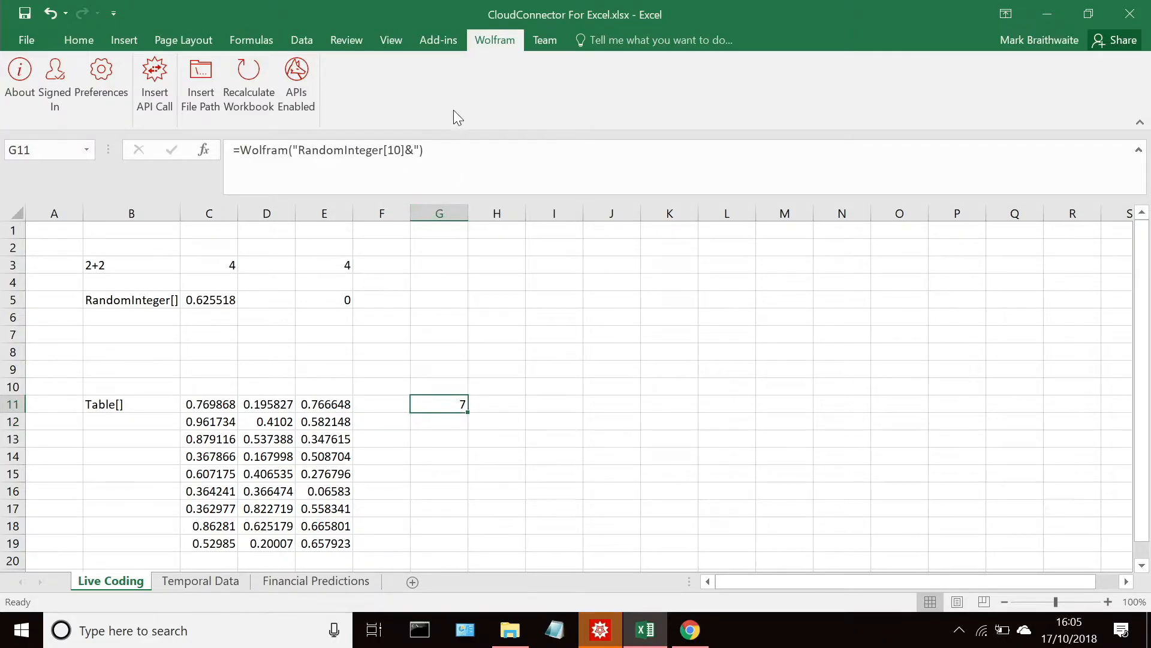
left_click(417, 154)
left_click(387, 151)
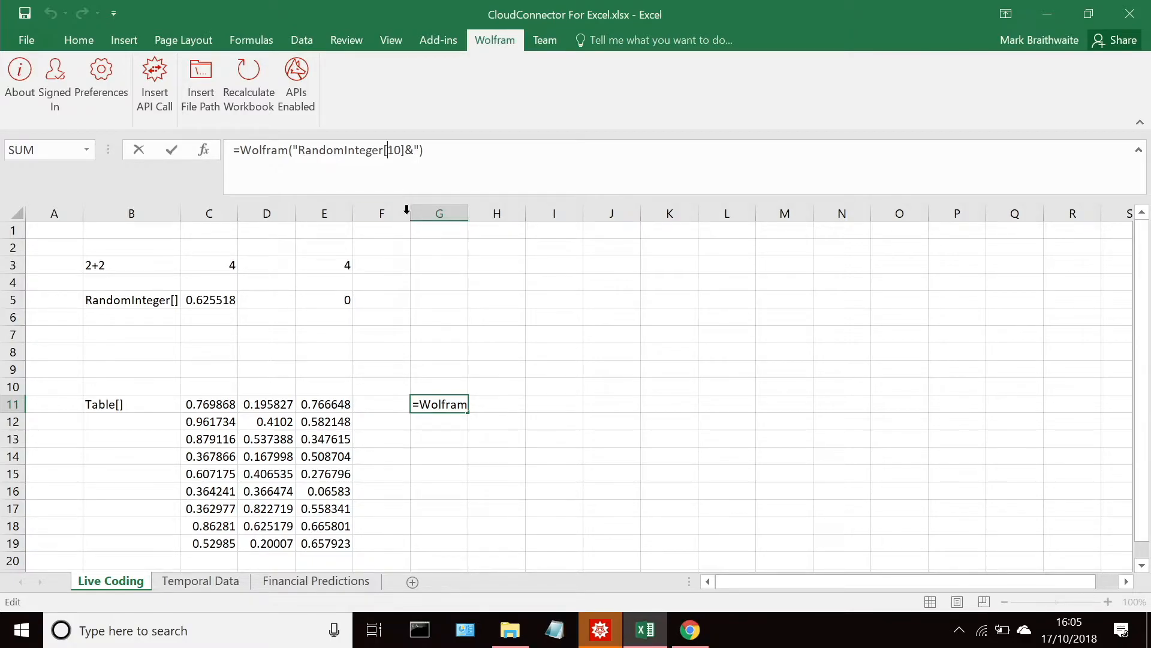
left_click(386, 157)
type("10,")
key("Return")
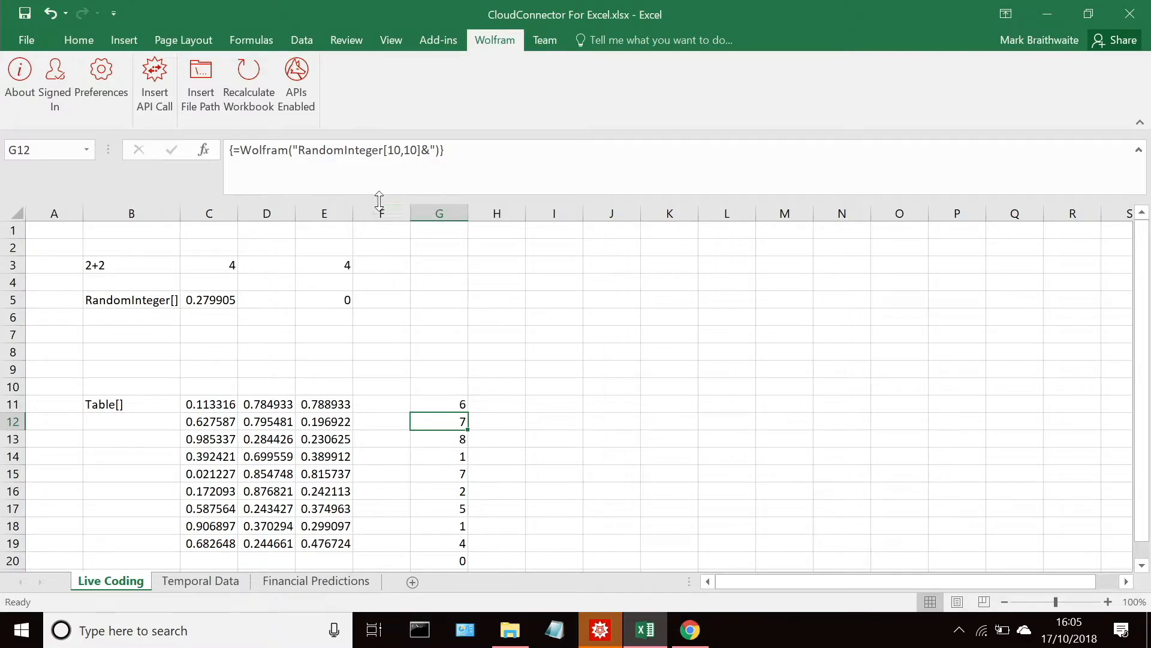
Step: Clear the list of random integers from cells G11:G20
left_click_drag(1142, 239, 1142, 252)
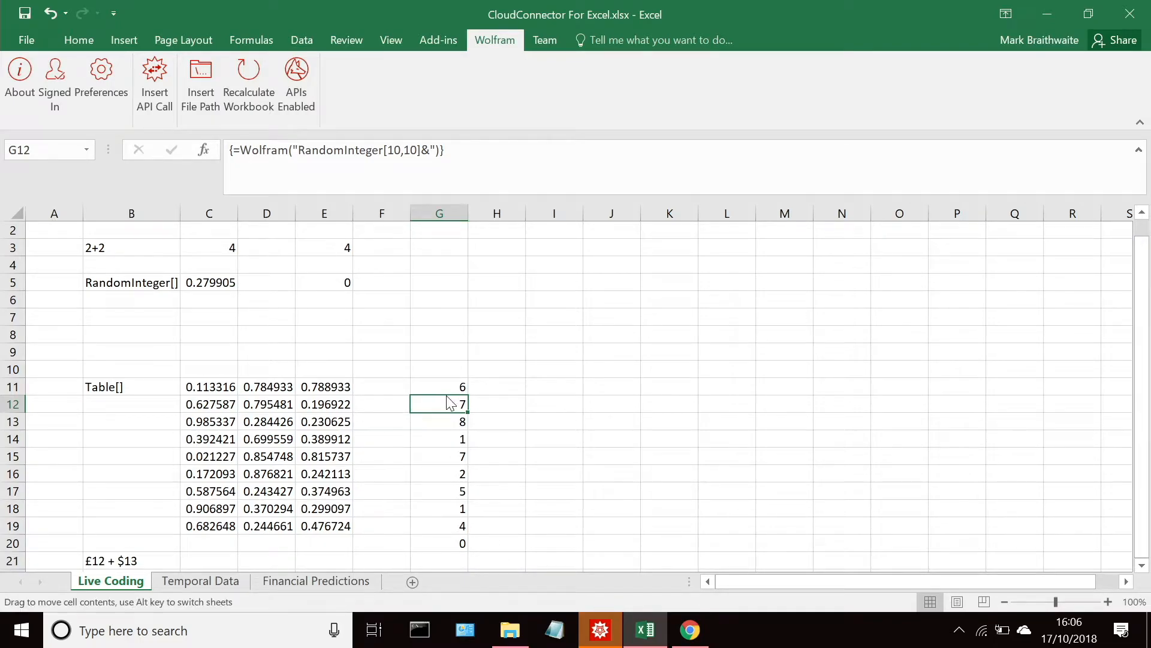
left_click_drag(440, 384, 458, 530)
key("Delete")
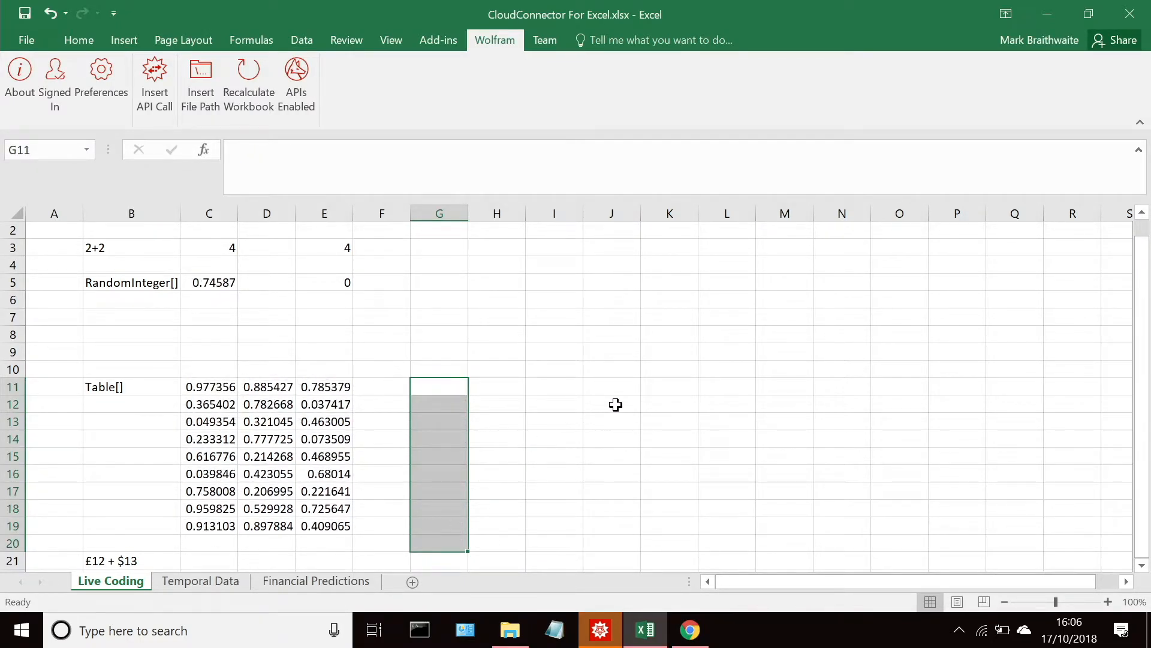
Step: Fill cells C21, D21 and E21 with £12, 1.21 and $13 beside the £12 + $13 label
scroll(660, 404, "down", 2)
left_click(207, 454)
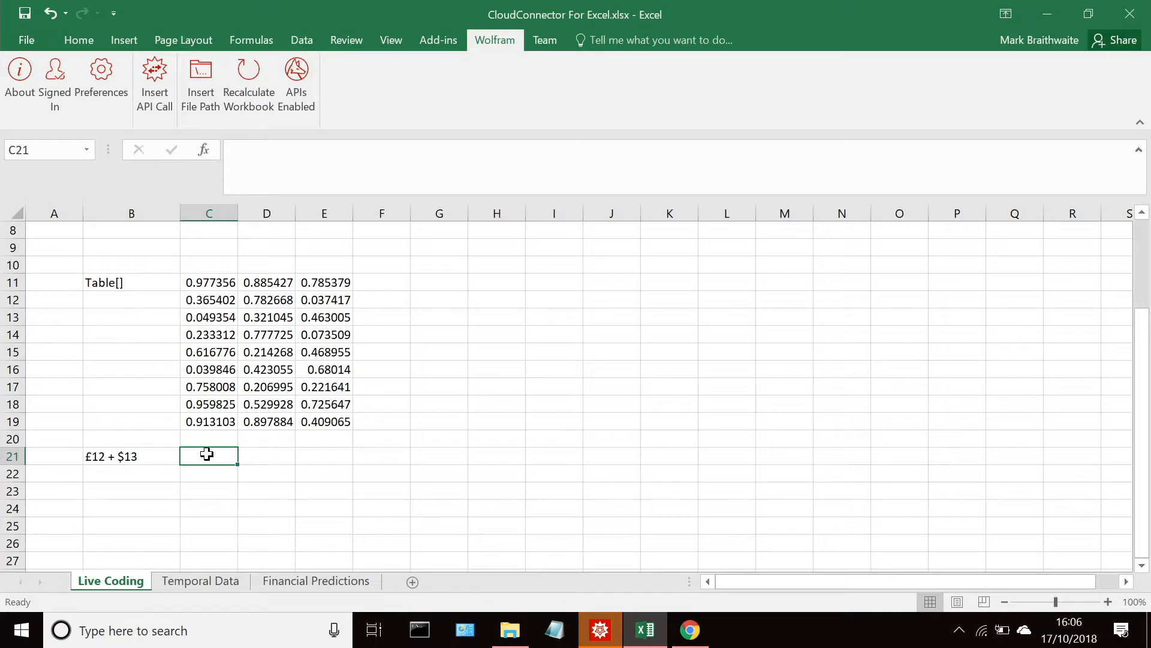
double_click(207, 454)
type("122")
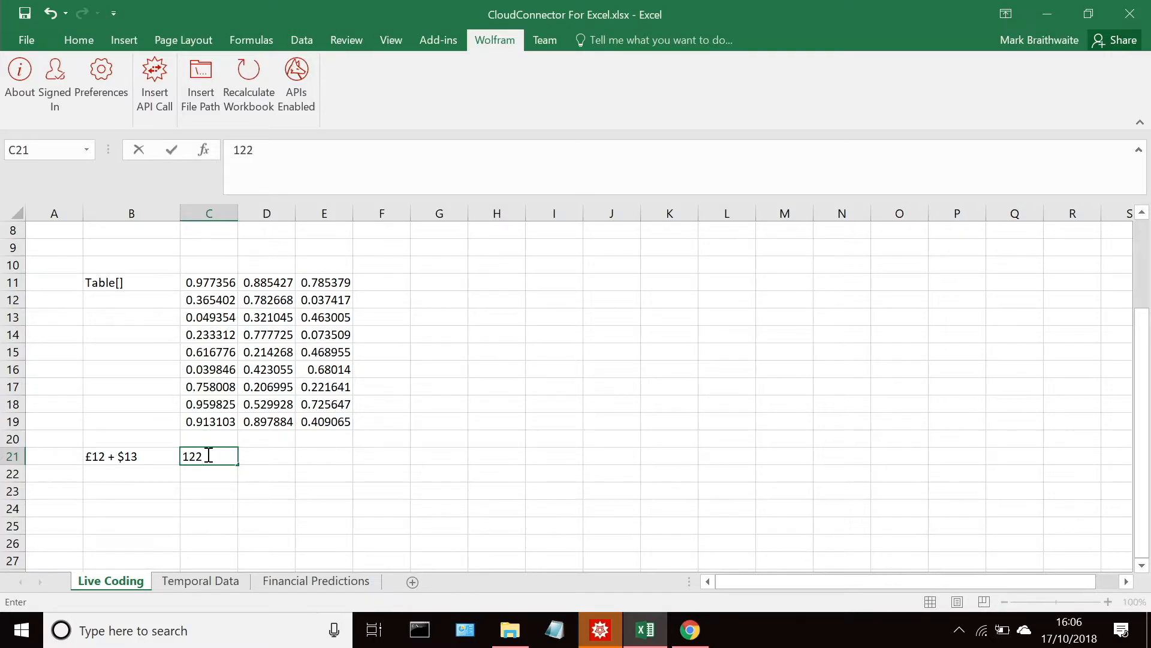
key("Return")
left_click(274, 457)
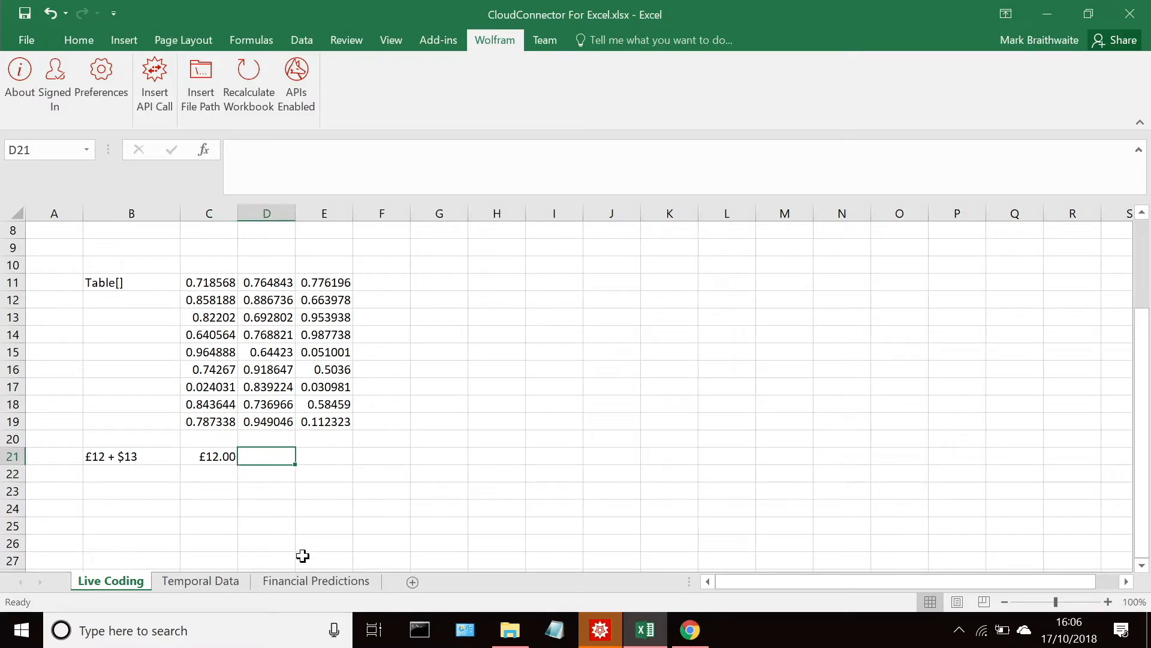
type("1.21")
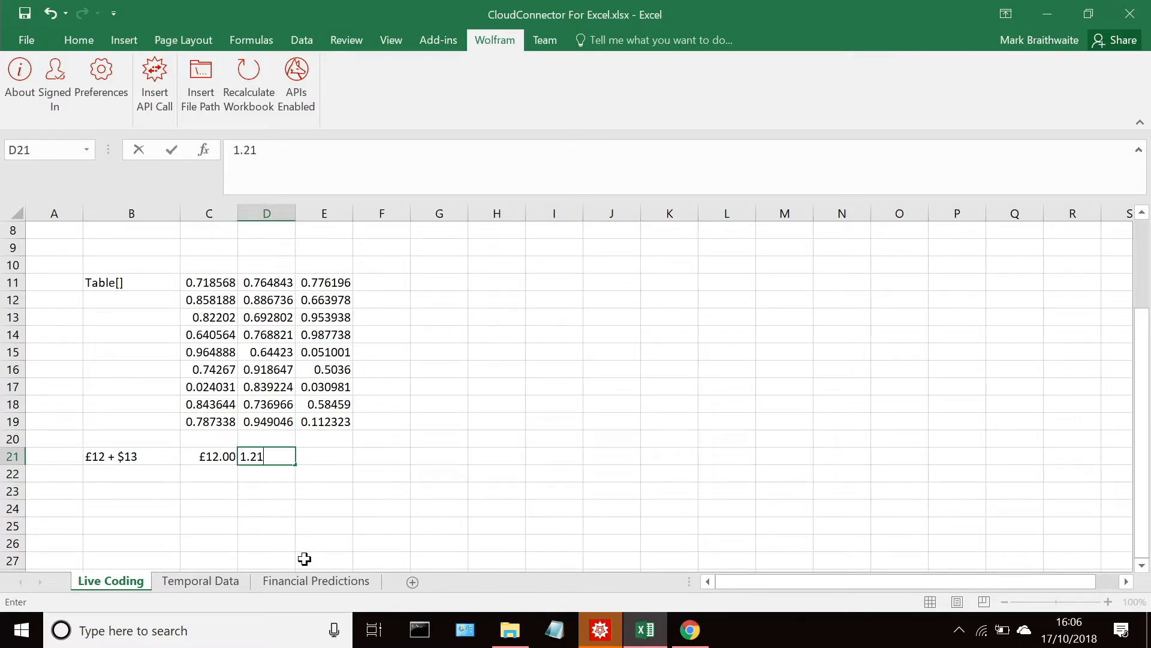
key("Return")
left_click(314, 458)
type("$13")
key("Return")
Step: Enter the formula =C21+(D21*E21) in cell F21 to add the two currency amounts natively
left_click(367, 457)
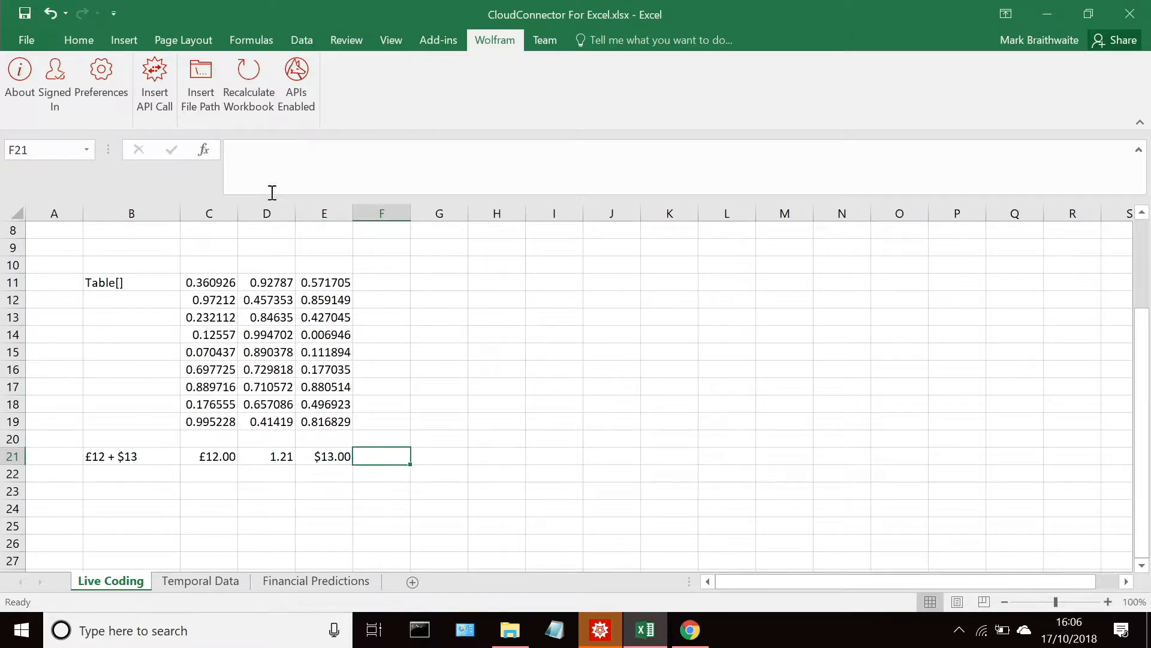
left_click(287, 149)
type("=")
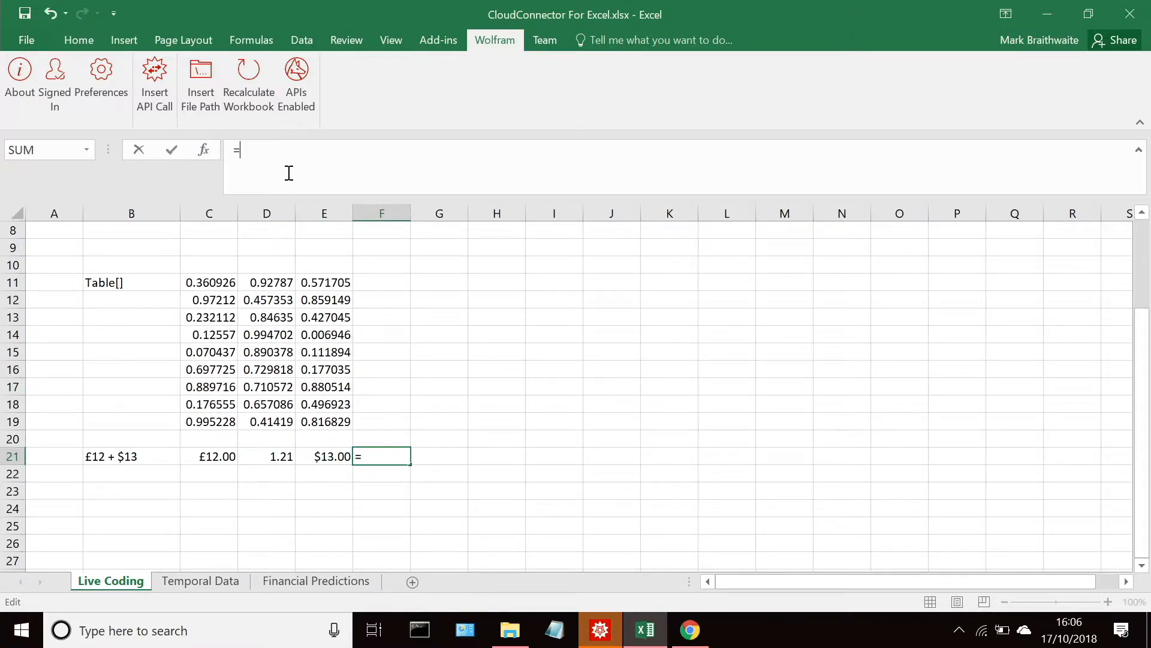
left_click(204, 455)
type("+(")
left_click(265, 461)
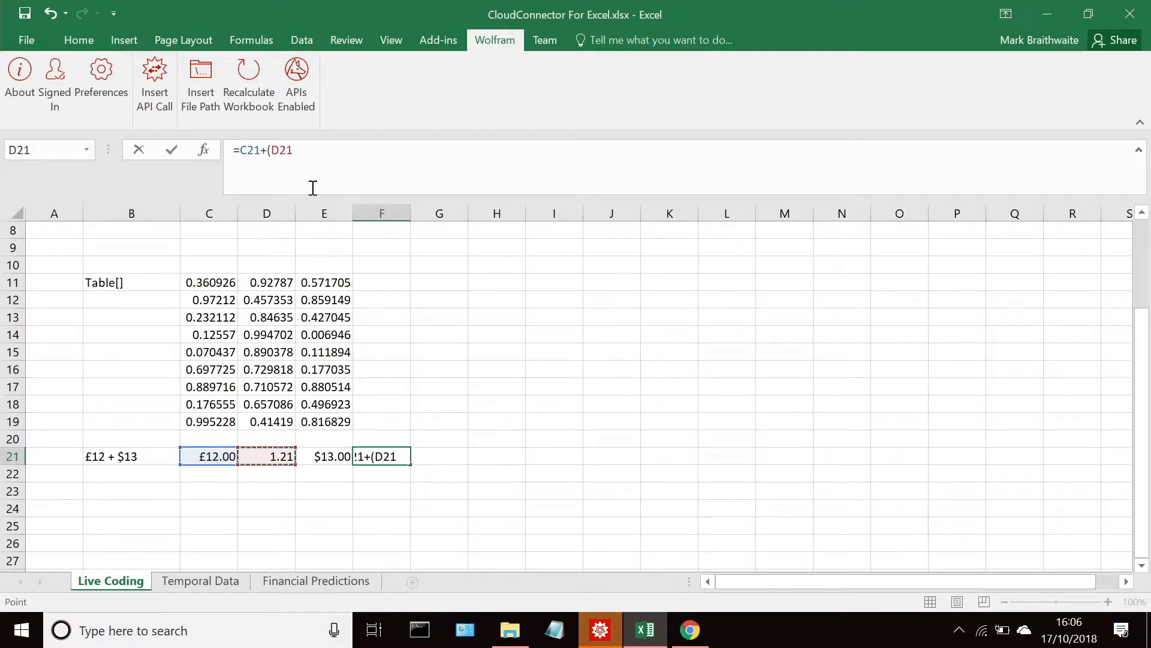
type("?*")
left_click(321, 458)
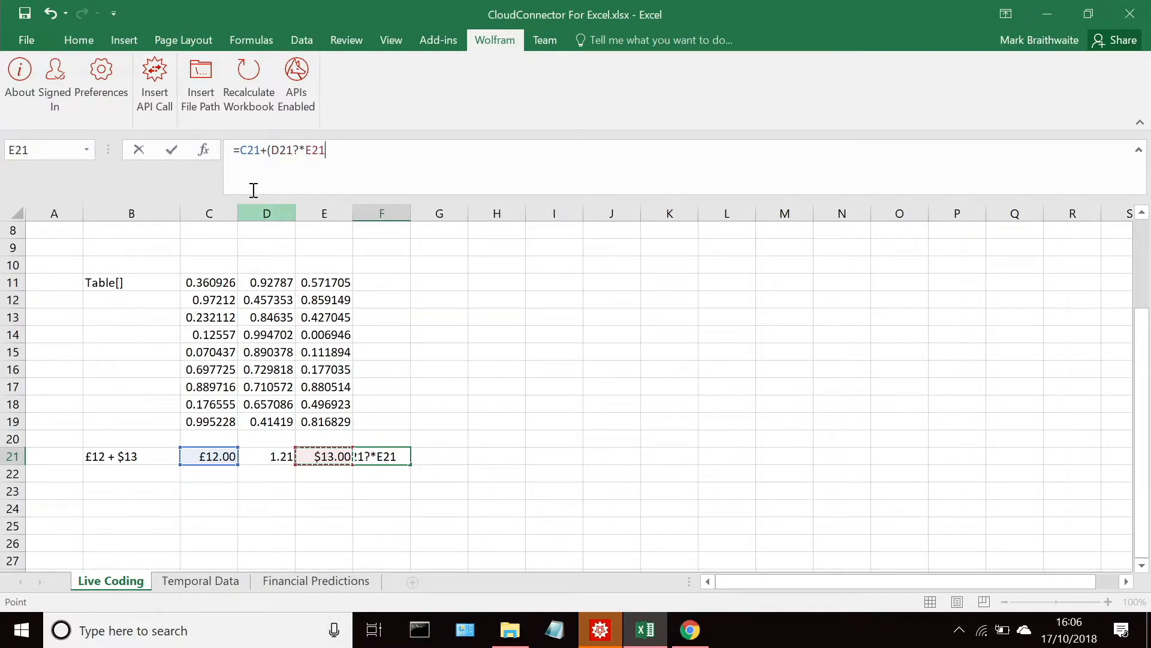
left_click(298, 150)
key("BackSpace")
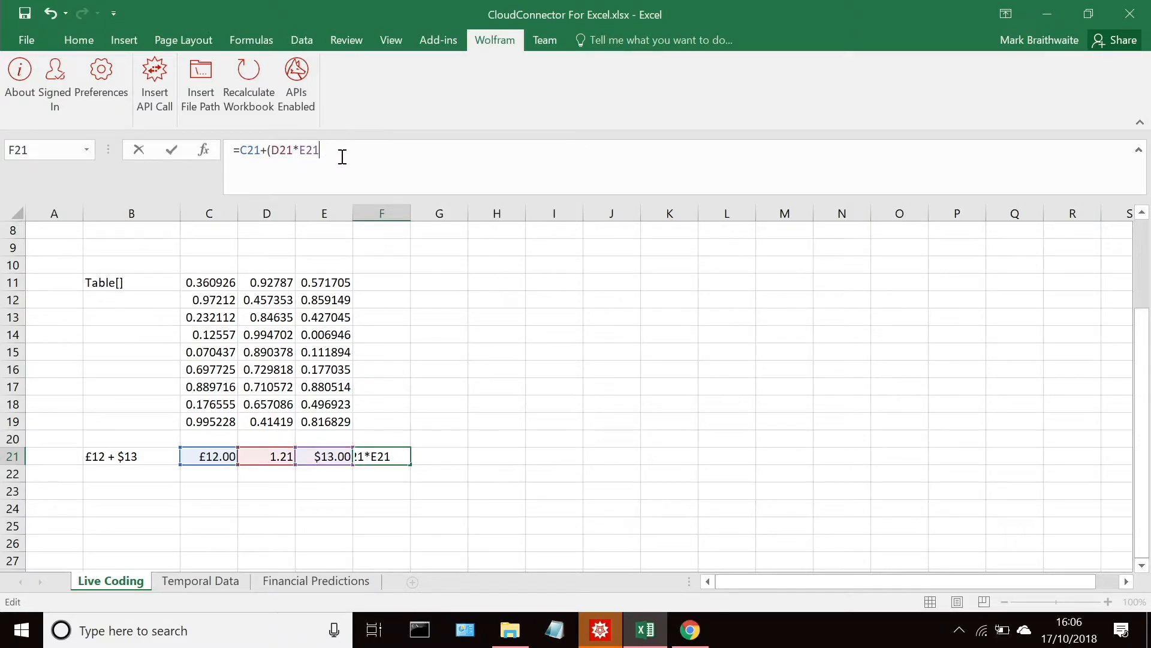
key("Return")
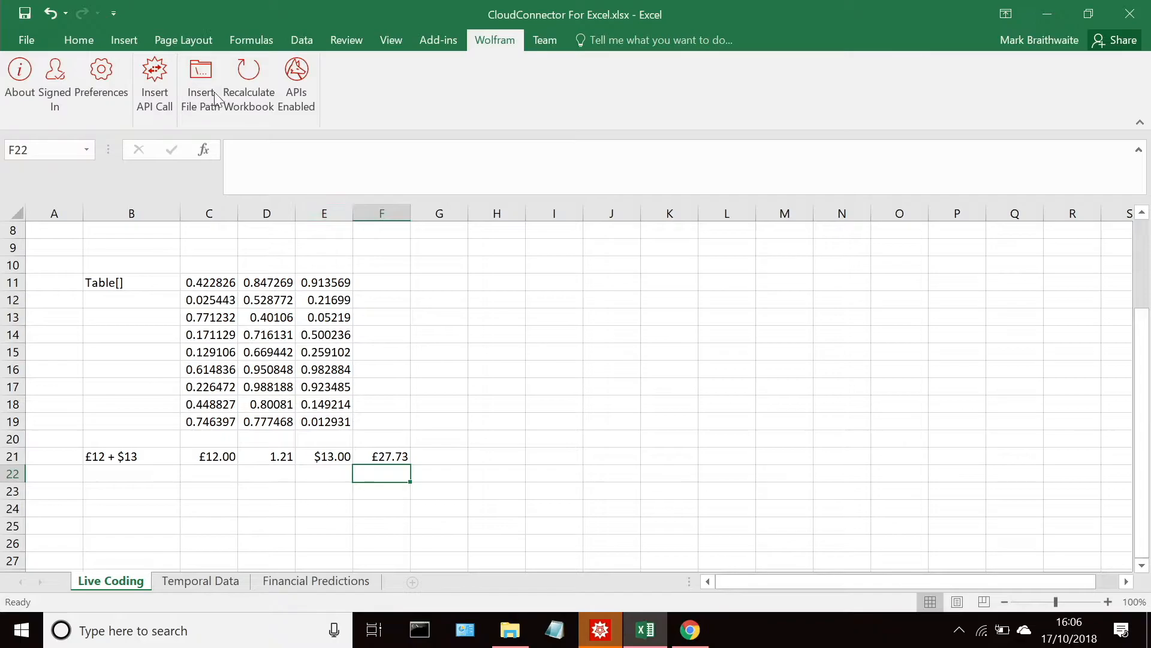
Step: Start a Wolfram formula in cell H21 that calls Quantity[] with empty brackets inside an opening quotation mark
left_click(482, 451)
left_click(320, 151)
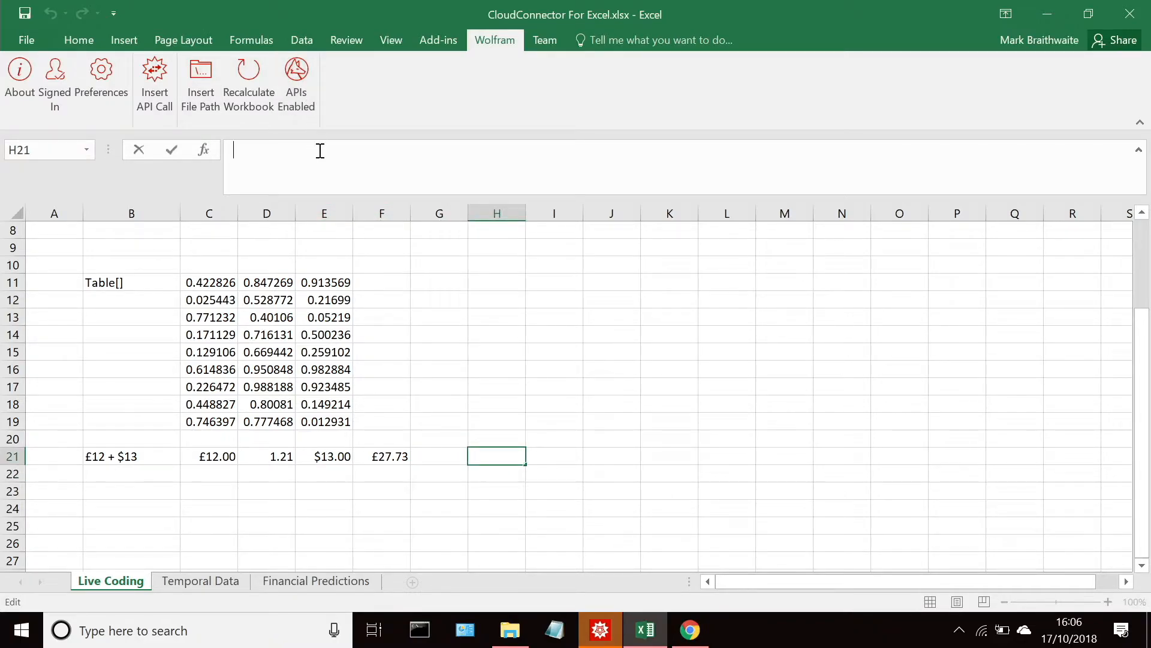
type("=Wolfram()")
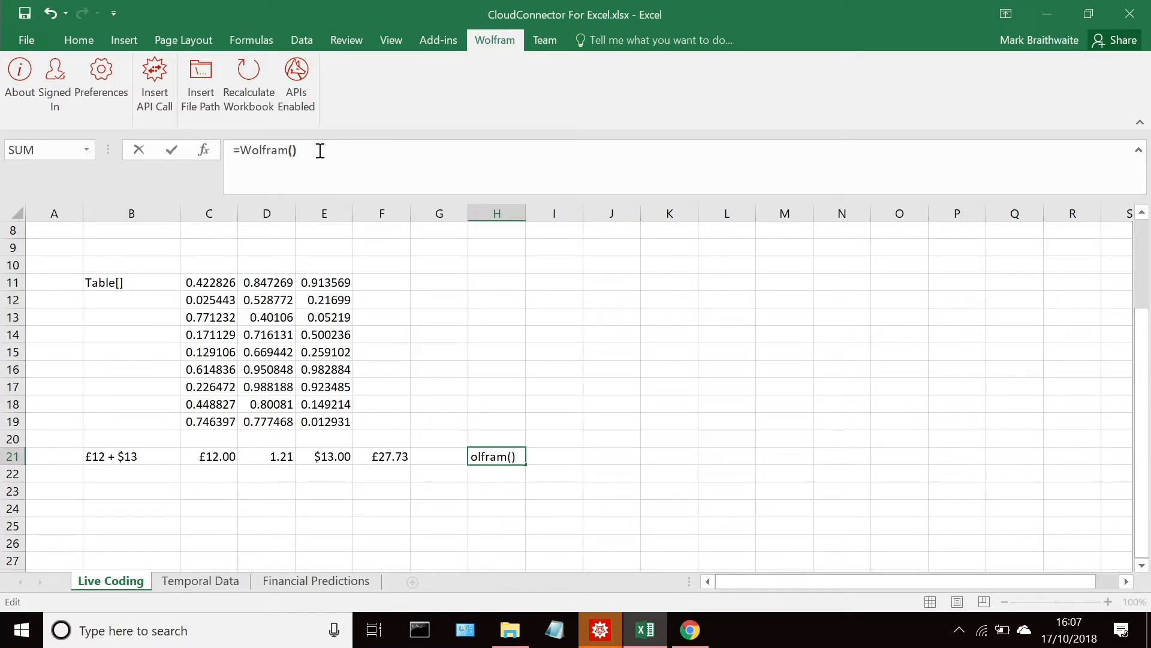
key("Left")
type("Q")
key("BackSpace")
type("\"Qunm")
key("BackSpace")
key("BackSpace")
type("anrir")
key("BackSpace")
key("BackSpace")
key("BackSpace")
type("tity")
type("[]")
type("#1,")
type("\"&")
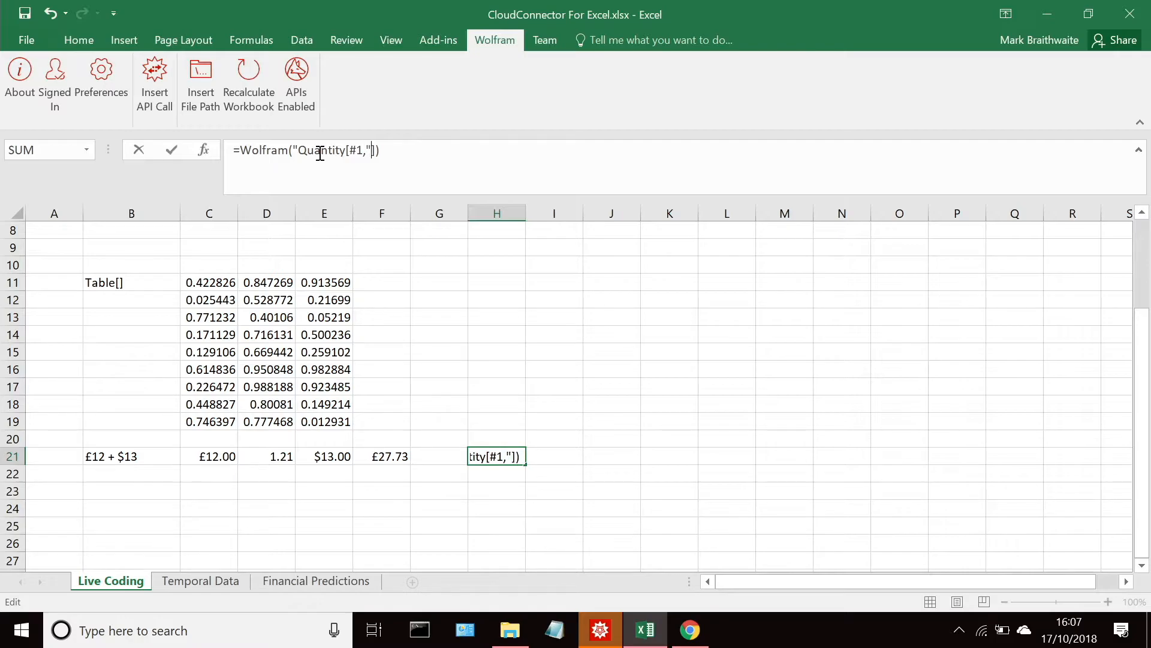
type("\"\"\"\"&\"GBO")
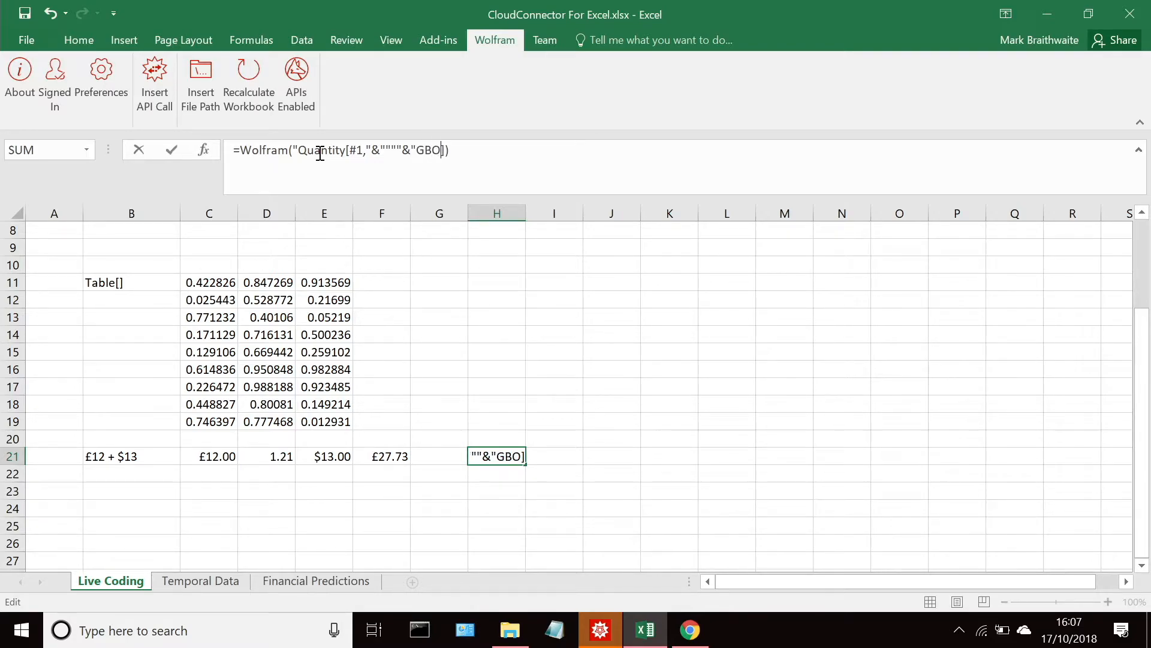
Step: Complete the first Quantity call in H21 as Quantity[#1,"&""""&"GBP"&""""&"] with escaped quotation marks around the unit
key("BackSpace")
type("P\"&\"\"\"\"&\"]")
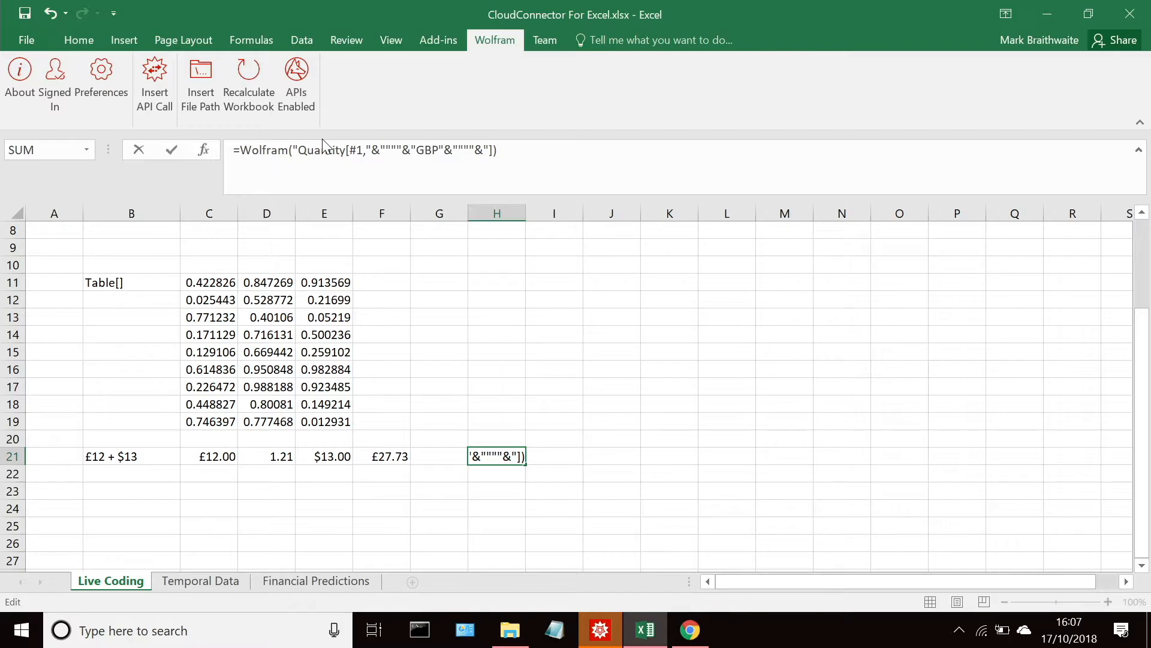
type(",+")
type("Quanti")
type("ty")
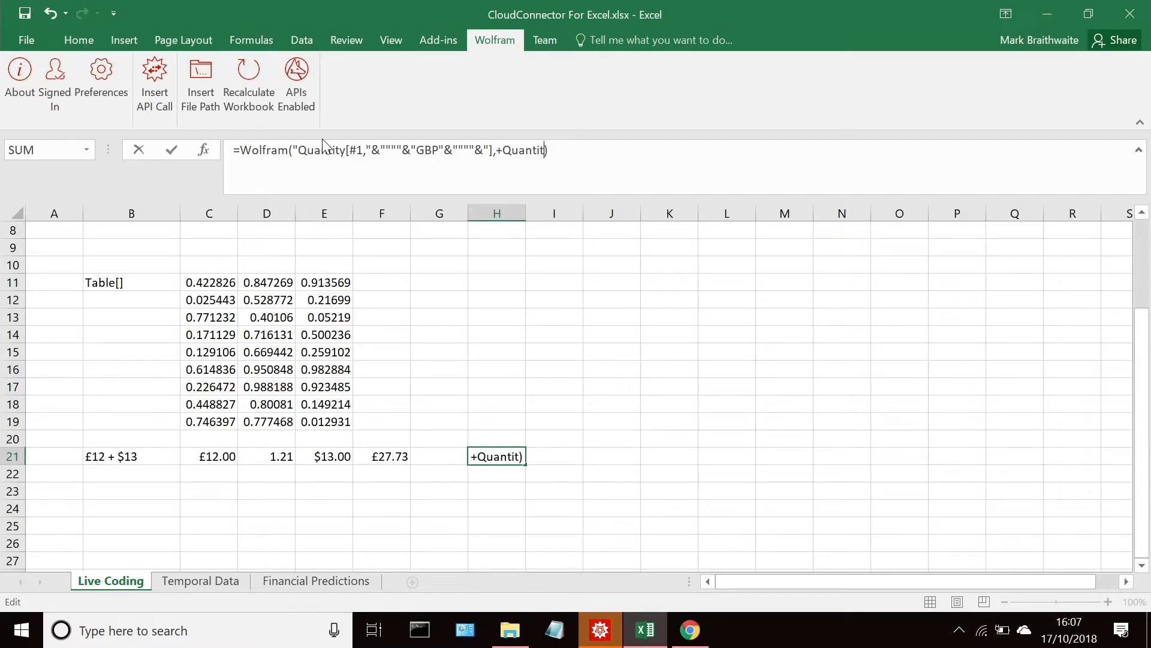
Step: Append ,+Quantity[#2,] after the GBP quantity in the H21 formula
key("BackSpace")
key("BackSpace")
type("ty[]#2,")
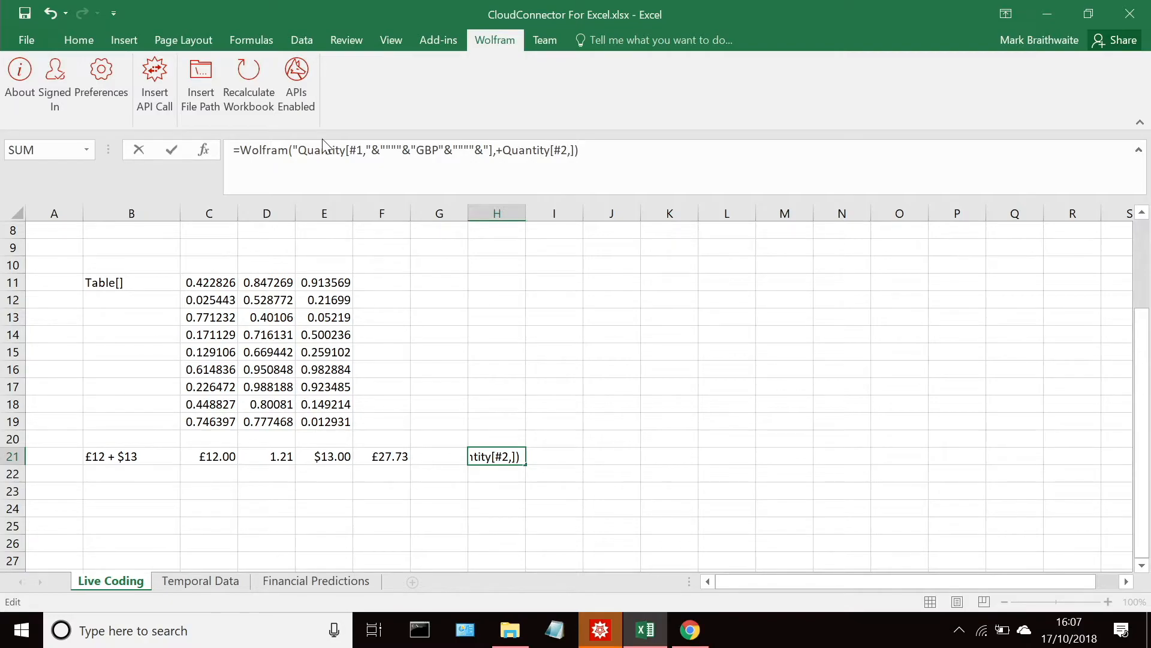
type("\"&\"\"\"\"&\"USDollars\"")
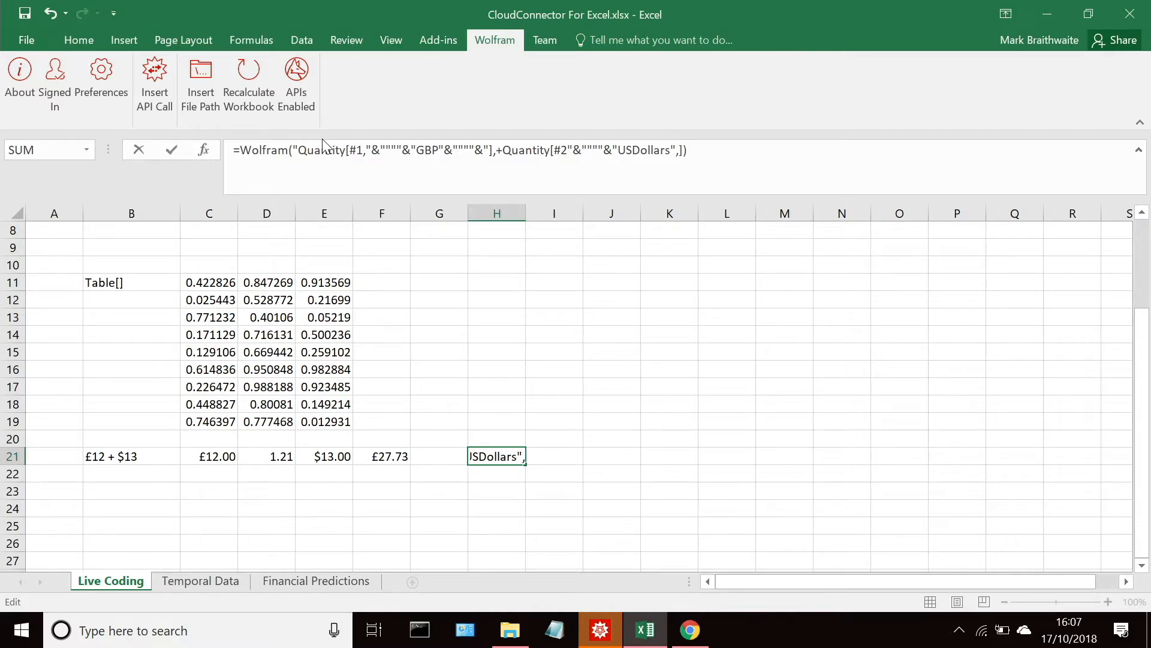
type("&\"\"\"\"&\"")
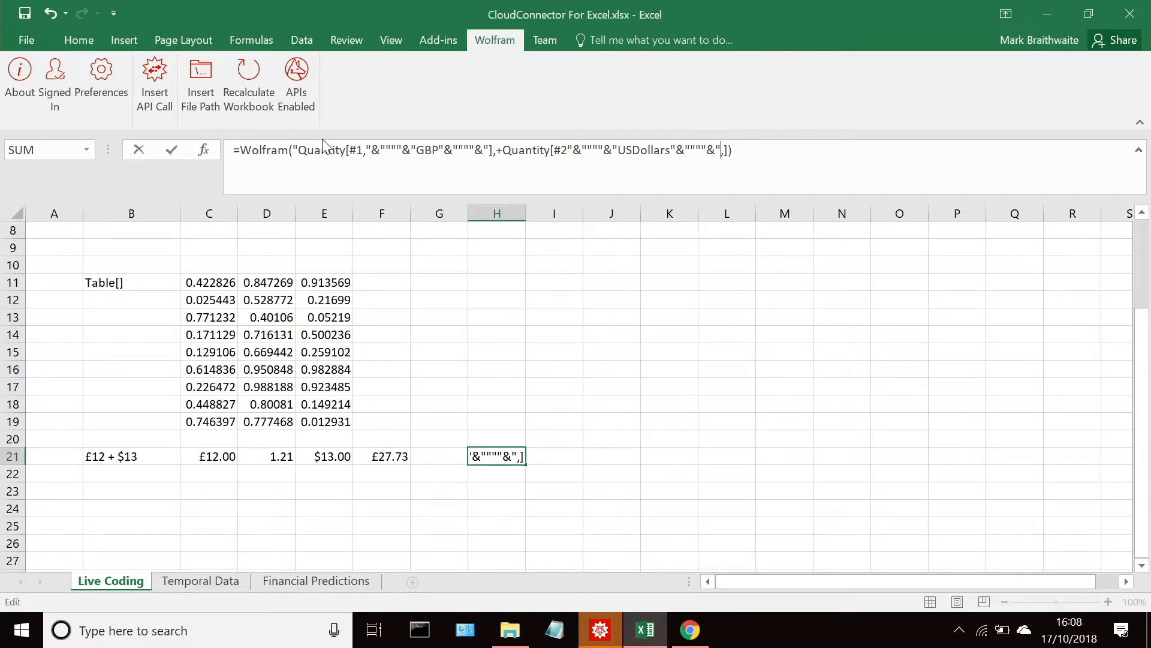
Step: Complete the second Quantity call as Quantity[#2,"&""""&"USDollars"&""""&"], with the comma directly after #2
key("BackSpace")
key("Left")
key("Left")
key("Left")
key("Left")
key("Left")
key("Left")
key("Left")
key("Left")
key("Left")
key("Left")
key("Left")
key("Left")
key("Left")
key("Left")
key("Left")
key("Left")
key("Left")
key("Left")
key("Left")
key("Left")
type(",")
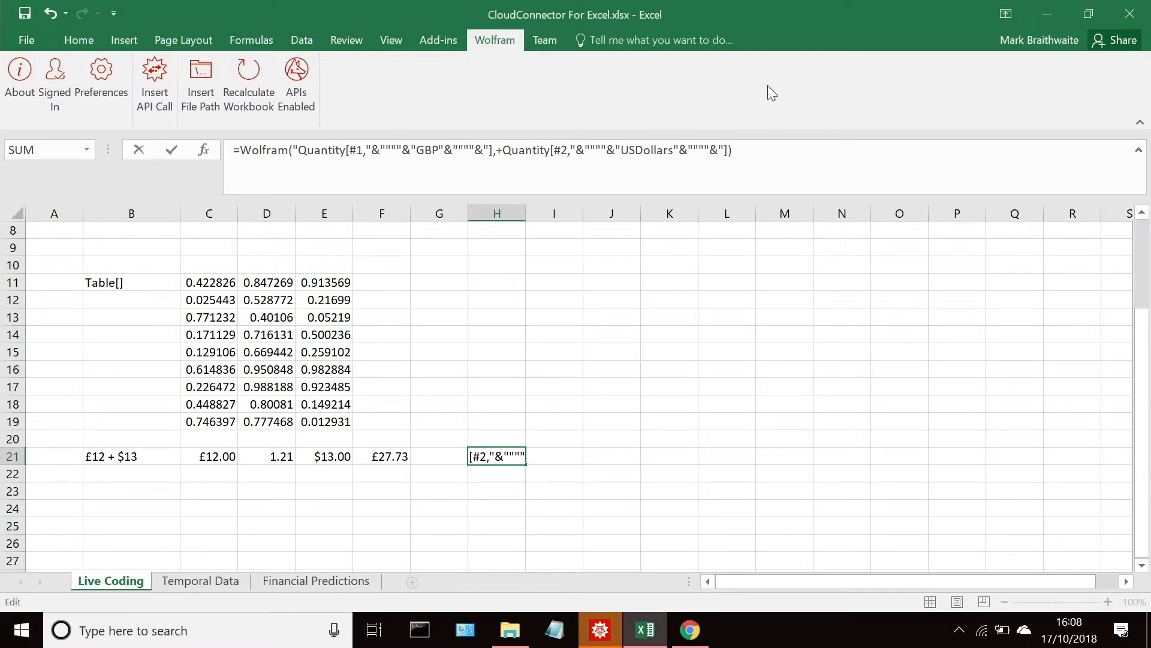
Step: Remove the stray comma before the plus sign between the two Quantity calls in the H21 formula
left_click(729, 154)
right_click(497, 149)
key("Escape")
left_click(496, 152)
key("BackSpace")
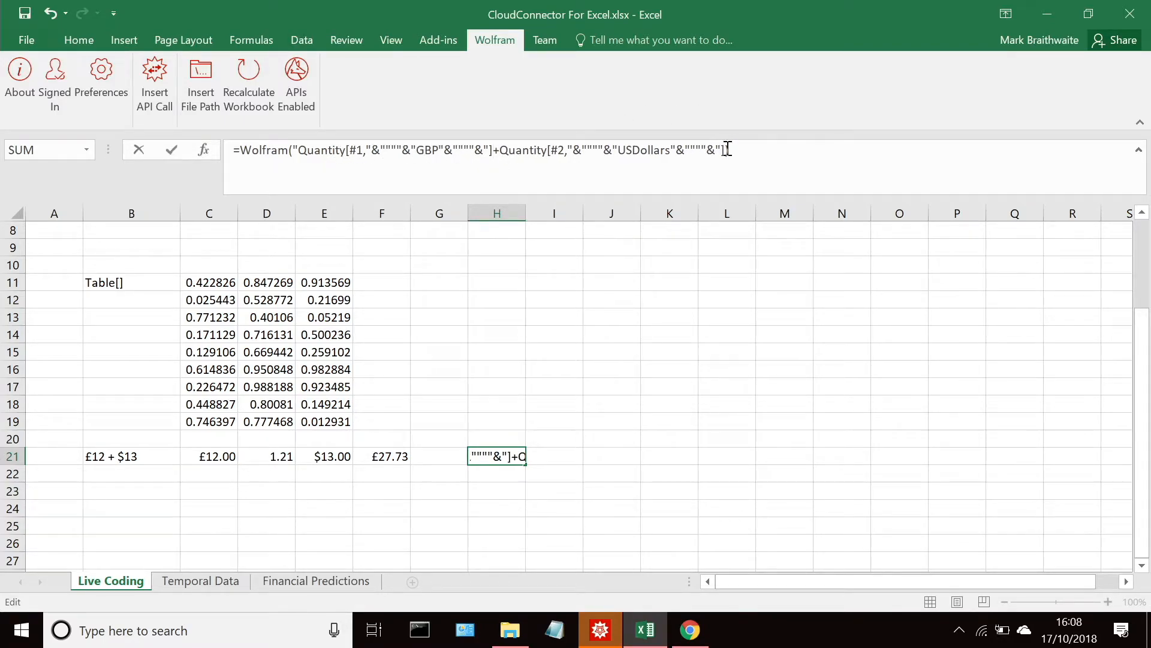
Step: Complete the H21 Wolfram formula by ending the expression with &" and passing C21 and E21 as arguments, and evaluate it
type(")")
key("Left")
type("&\",")
left_click(209, 457)
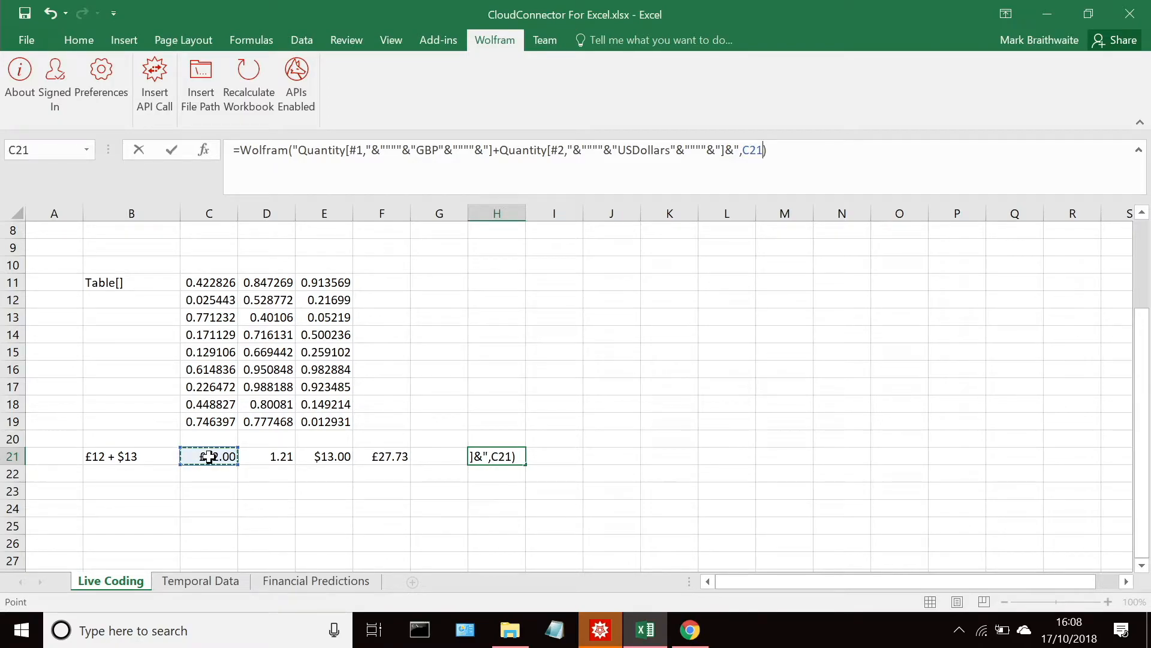
type(",")
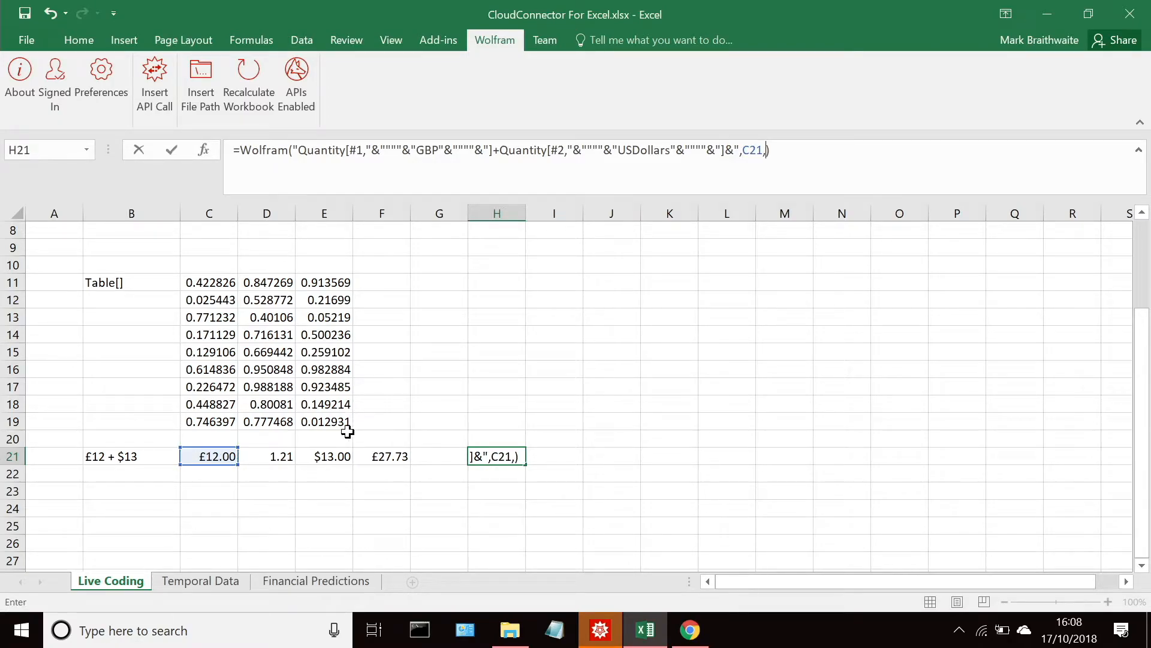
left_click(329, 457)
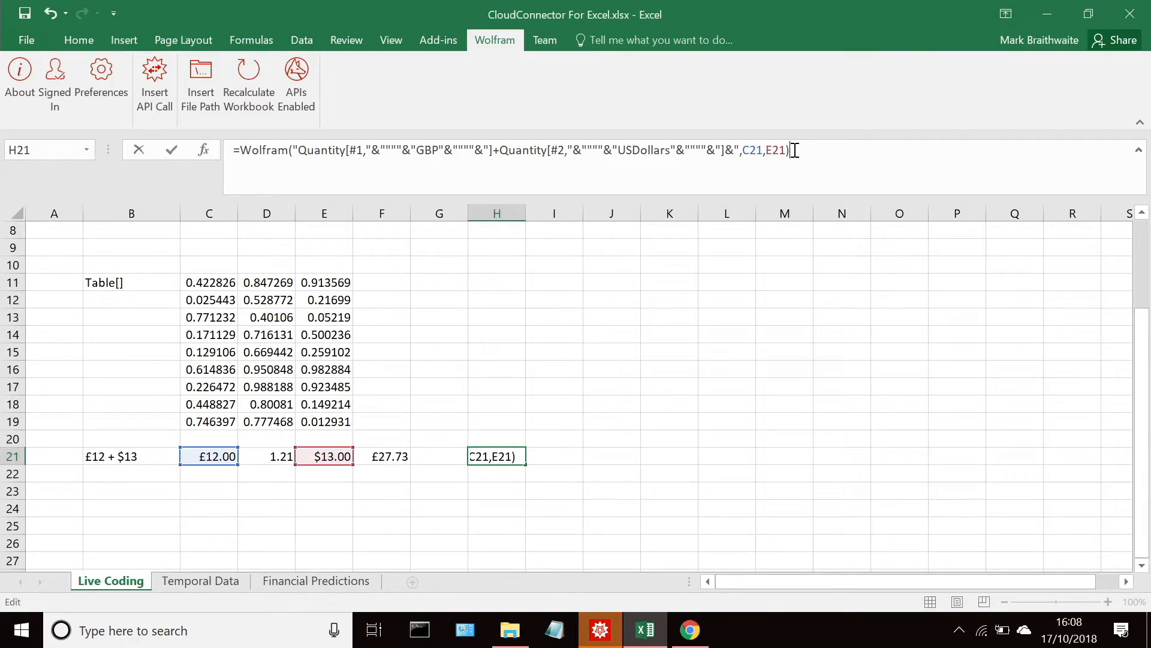
key("ctrl+Return")
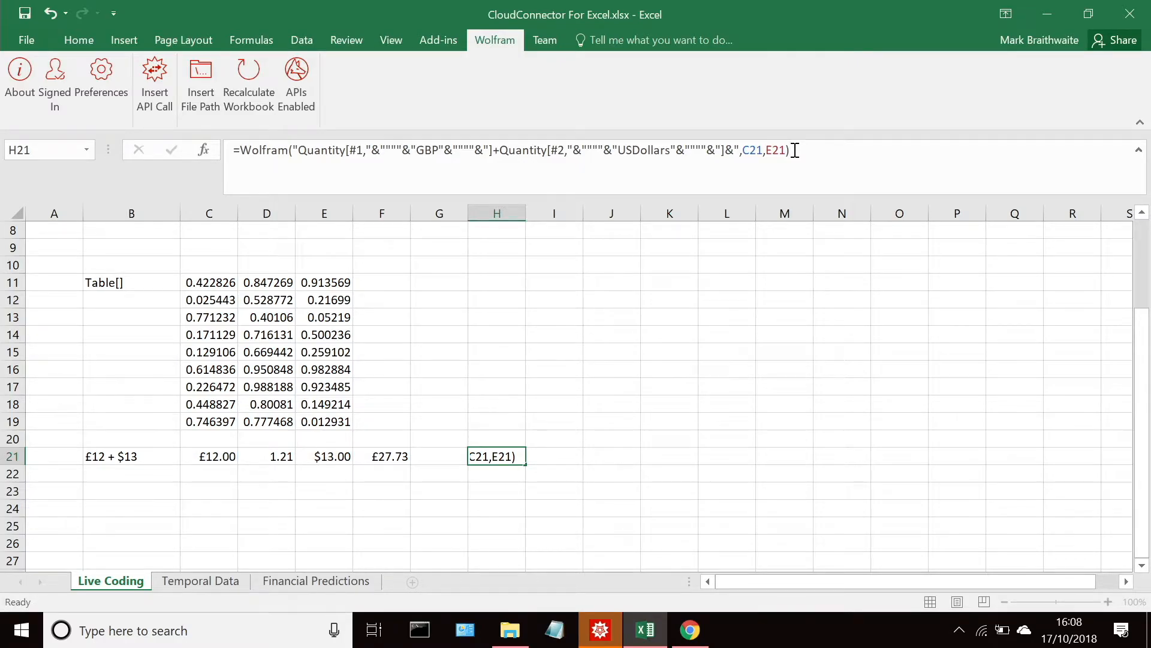
key("Return")
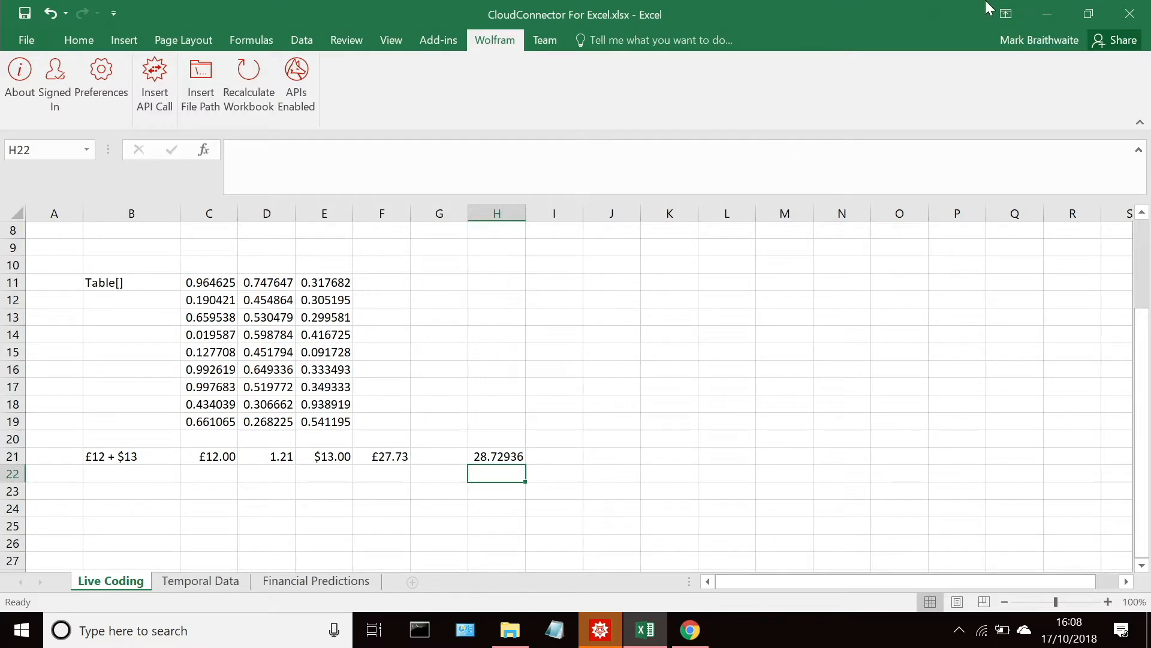
Step: Switch to the Cloud Connector slideshow in Mathematica and advance it to the Example - Temporal Data slide
left_click(1056, 10)
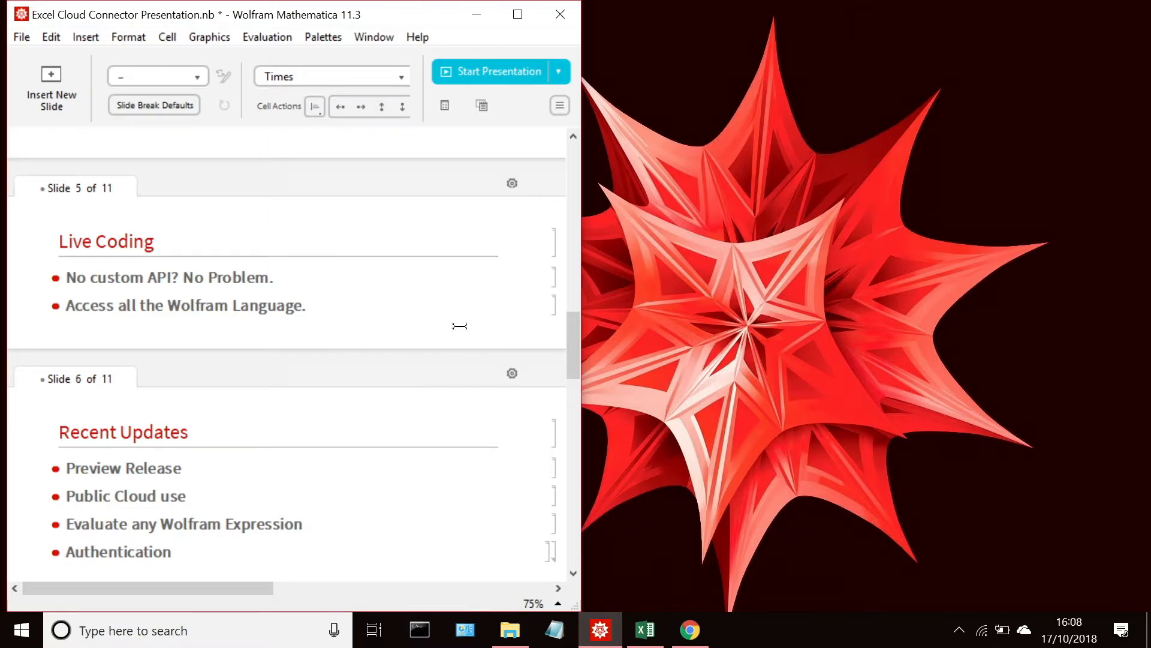
left_click(517, 16)
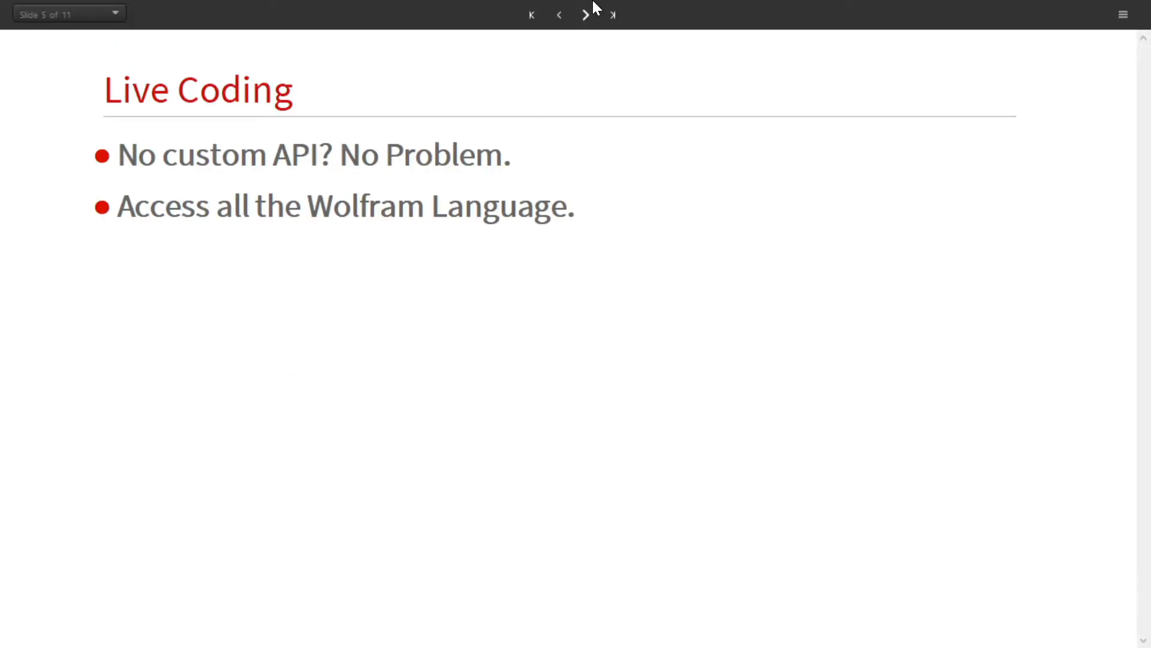
left_click(585, 15)
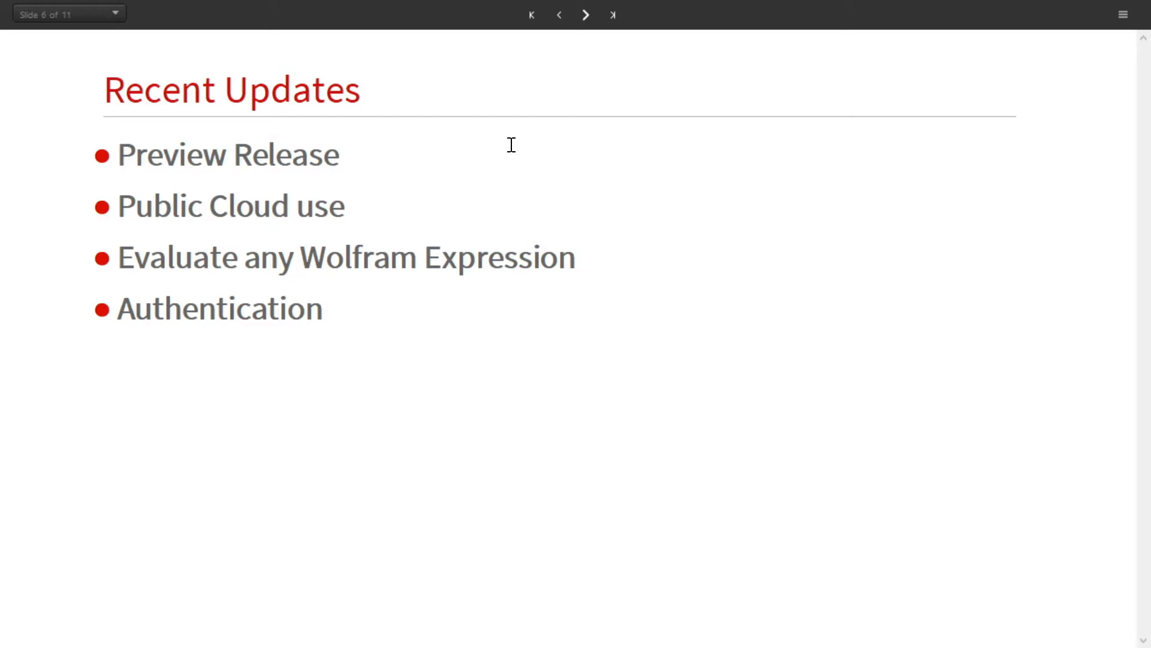
left_click(586, 15)
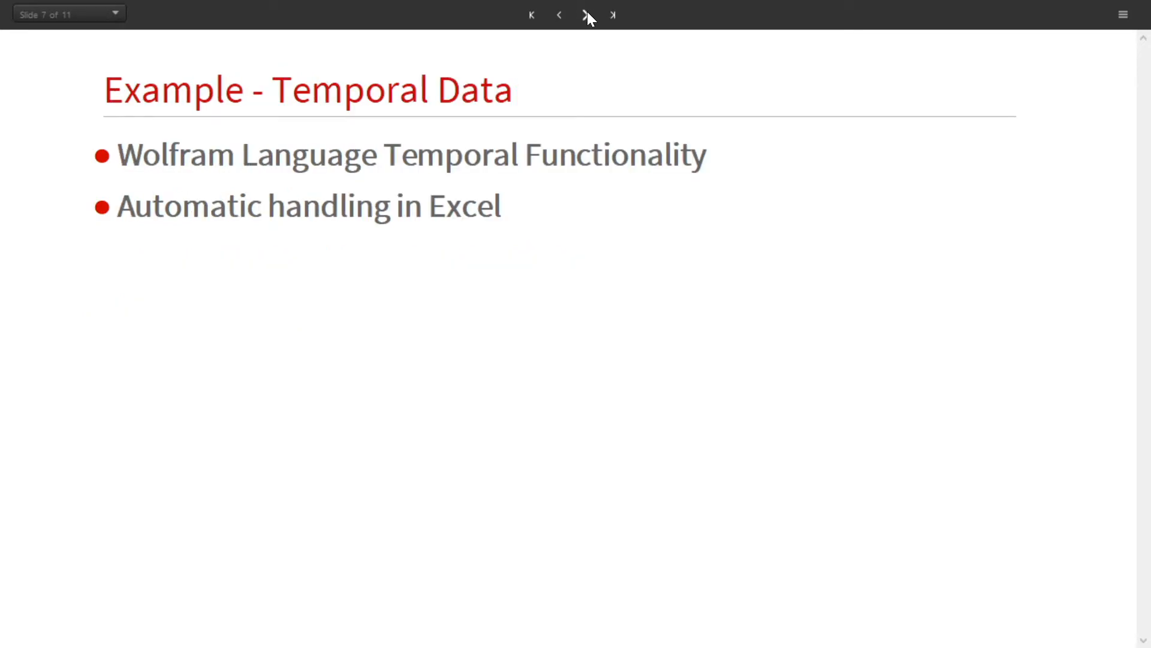
Step: End the slideshow and switch to the Temporal Data sheet of the workbook in Excel
left_click(1124, 15)
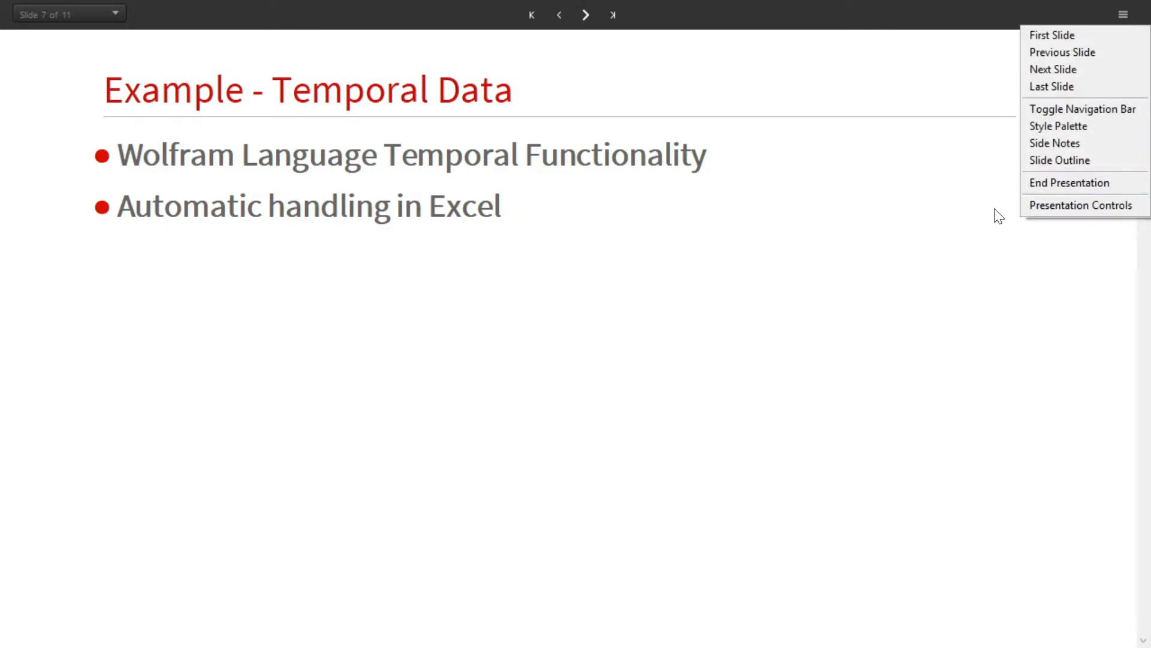
left_click(1033, 186)
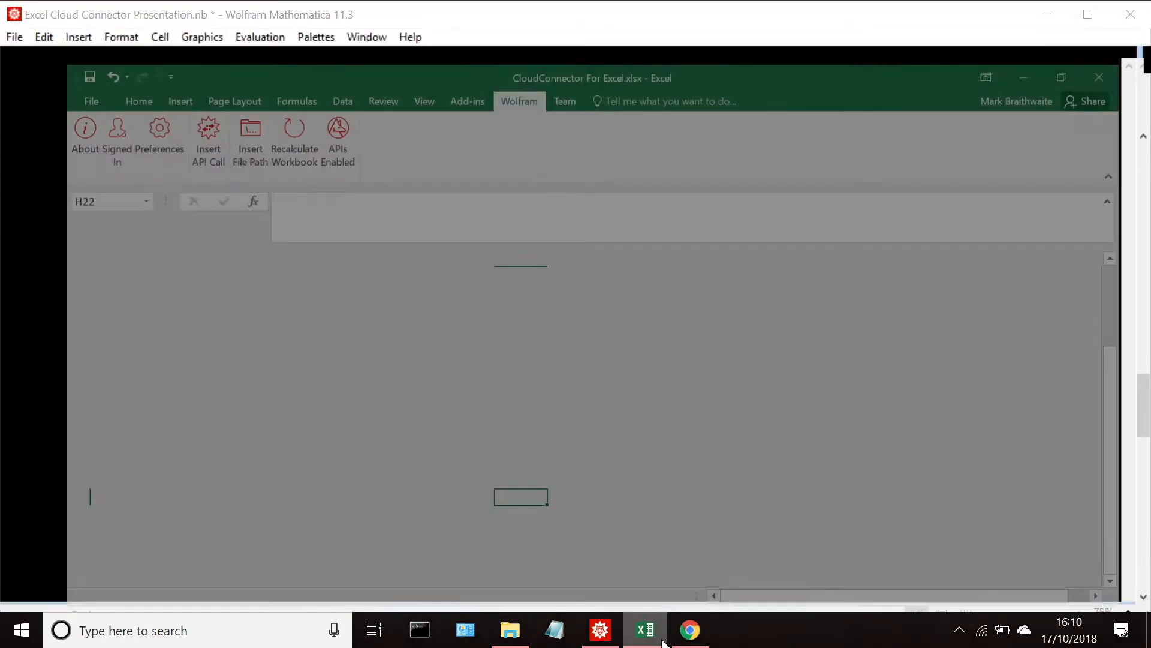
left_click(662, 642)
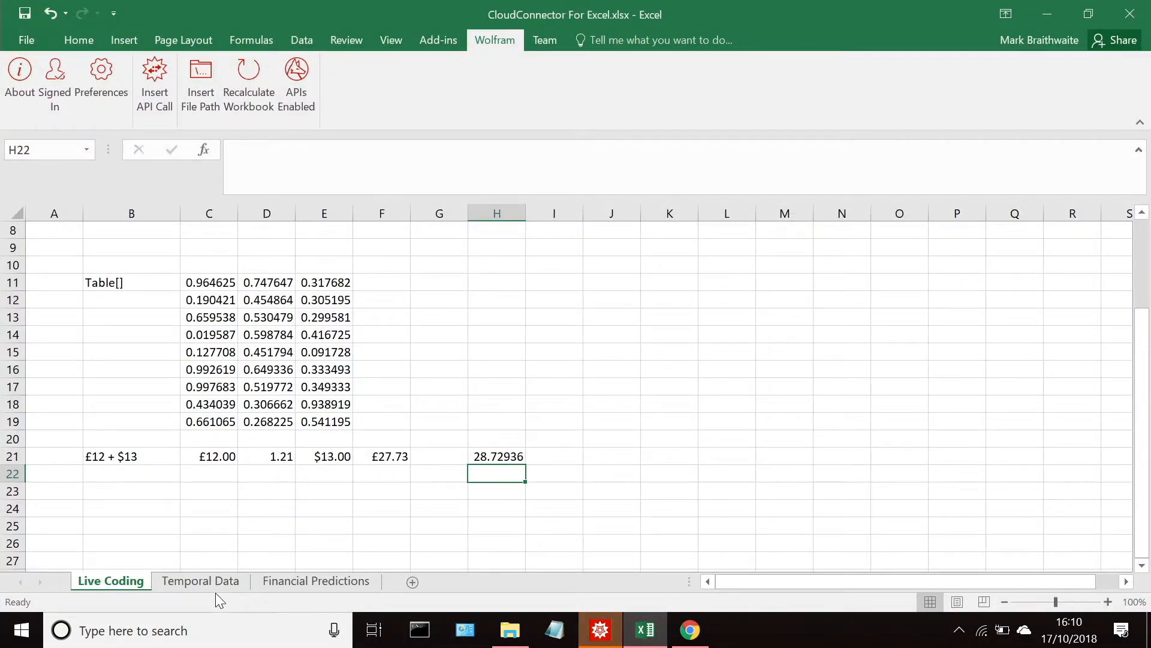
right_click(215, 594)
left_click(196, 585)
left_click(199, 588)
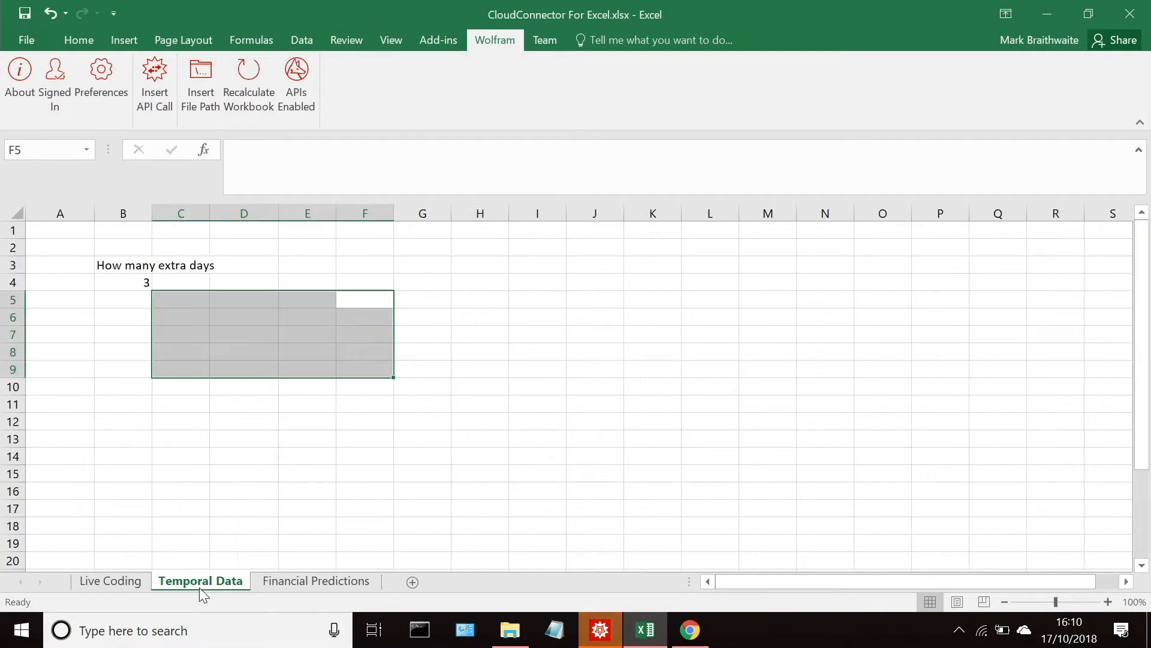
Step: Start an empty Wolfram function call, =Wolfram(), in cell E4
left_click(296, 286)
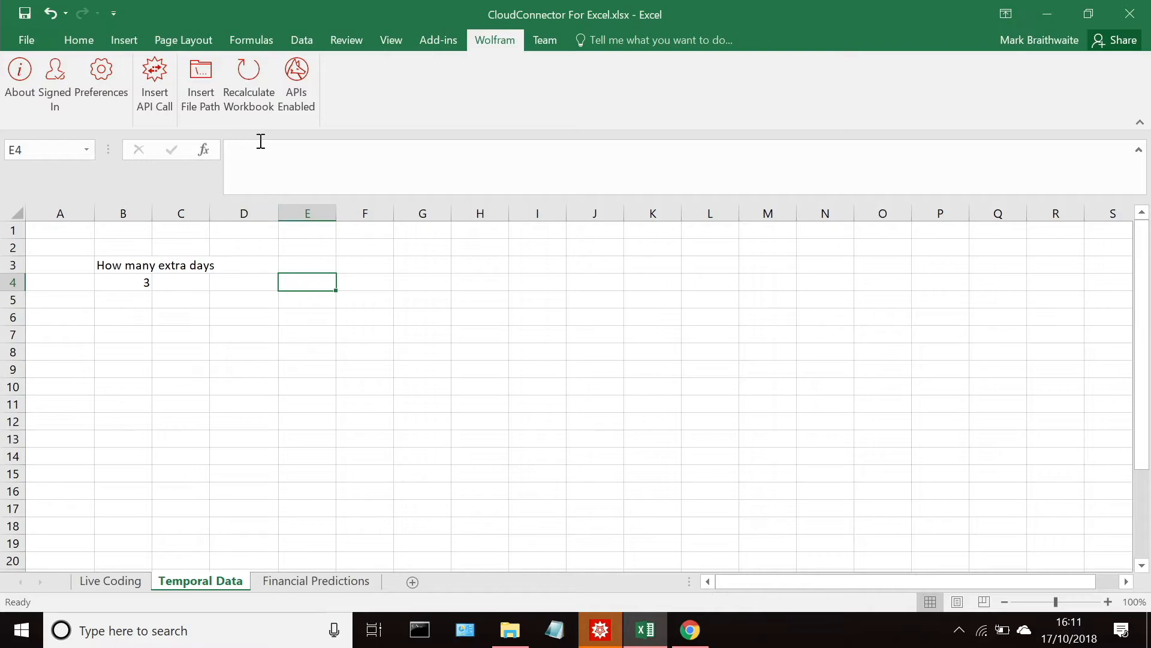
left_click(259, 165)
type("=Wolfram")
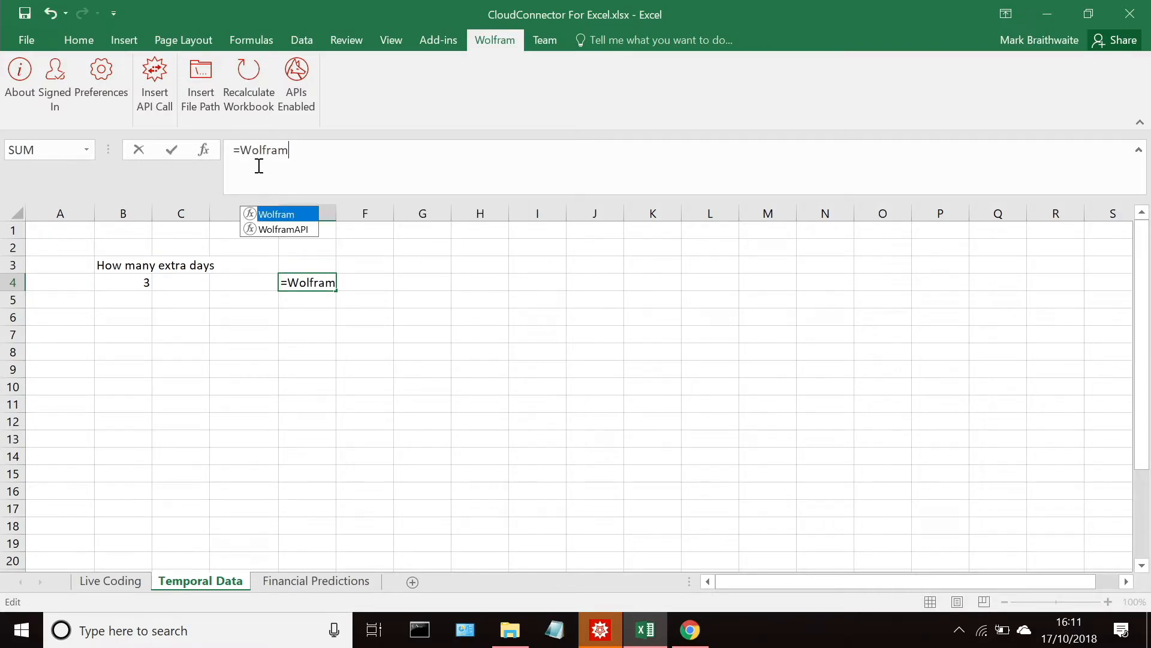
type("()")
key("Left")
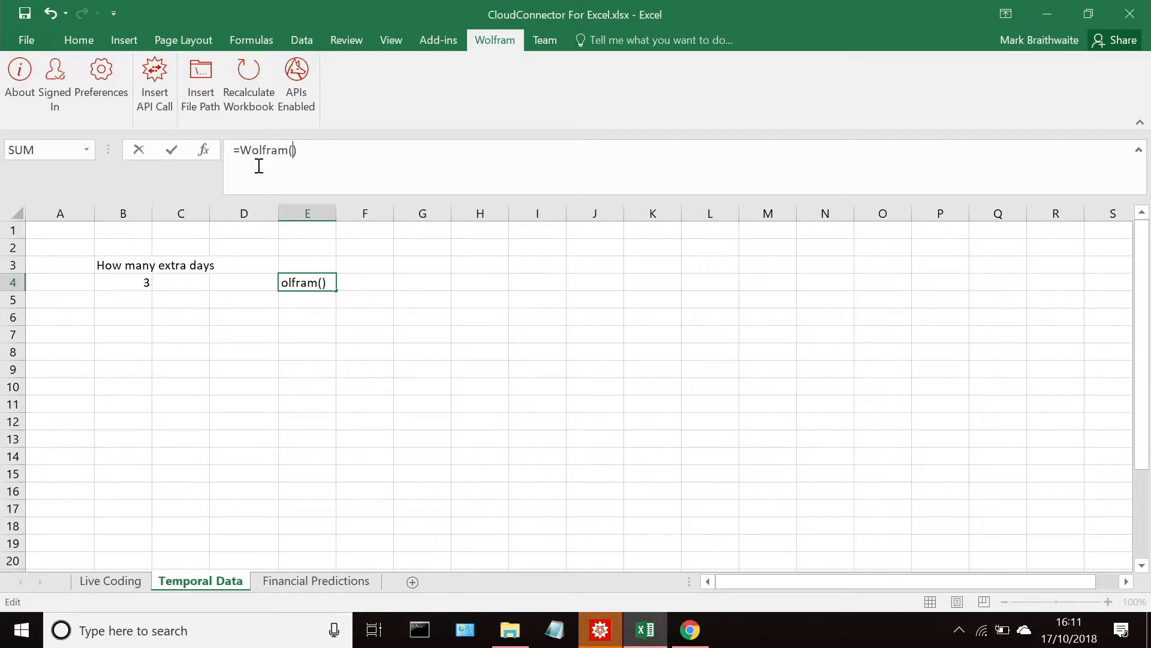
Step: Begin the quoted expression inside the E4 call as "DatePlus[Today,
type("D")
key("BackSpace")
type("\"DatePlus[\"")
key("BackSpace")
type("Today,")
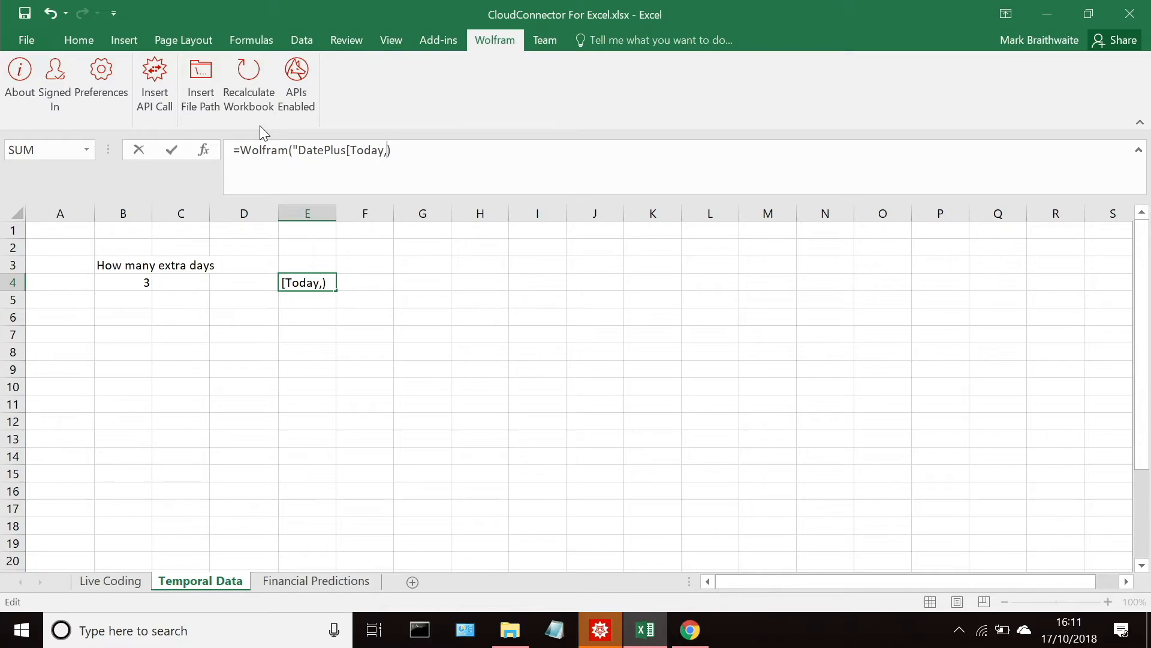
Step: Change the outer function name in the E4 formula from DatePlus to DateRange
key("Left")
key("Left")
key("Left")
key("BackSpace")
key("BackSpace")
key("BackSpace")
key("BackSpace")
type("Range")
key("Right")
key("Right")
key("Right")
key("Right")
key("Right")
key("Right")
key("Right")
Step: Add a nested DatePlus[Today, call as the second argument of DateRange in the E4 formula
type("Dateplu")
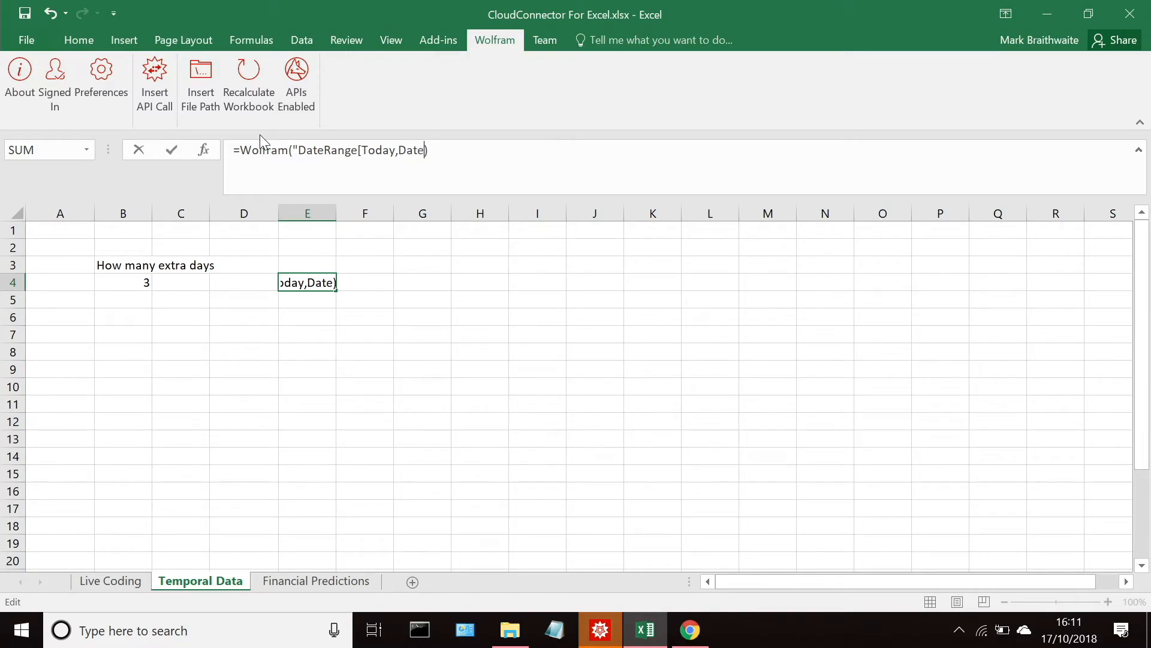
key("BackSpace")
key("BackSpace")
key("BackSpace")
type("Plus[")
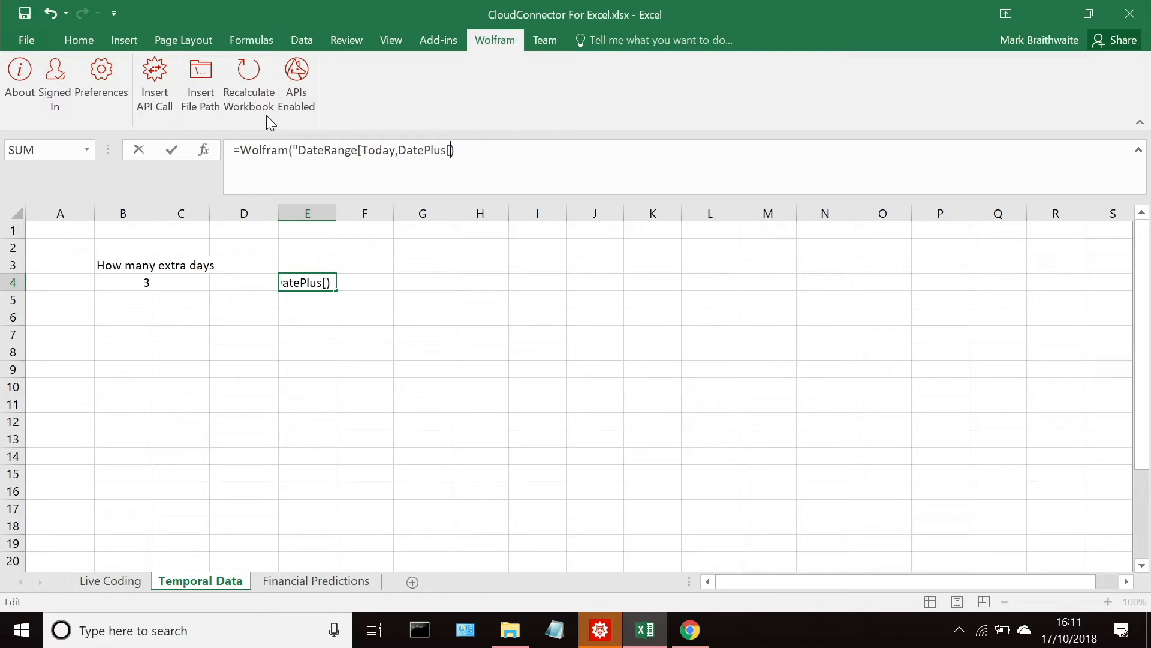
type("Today,")
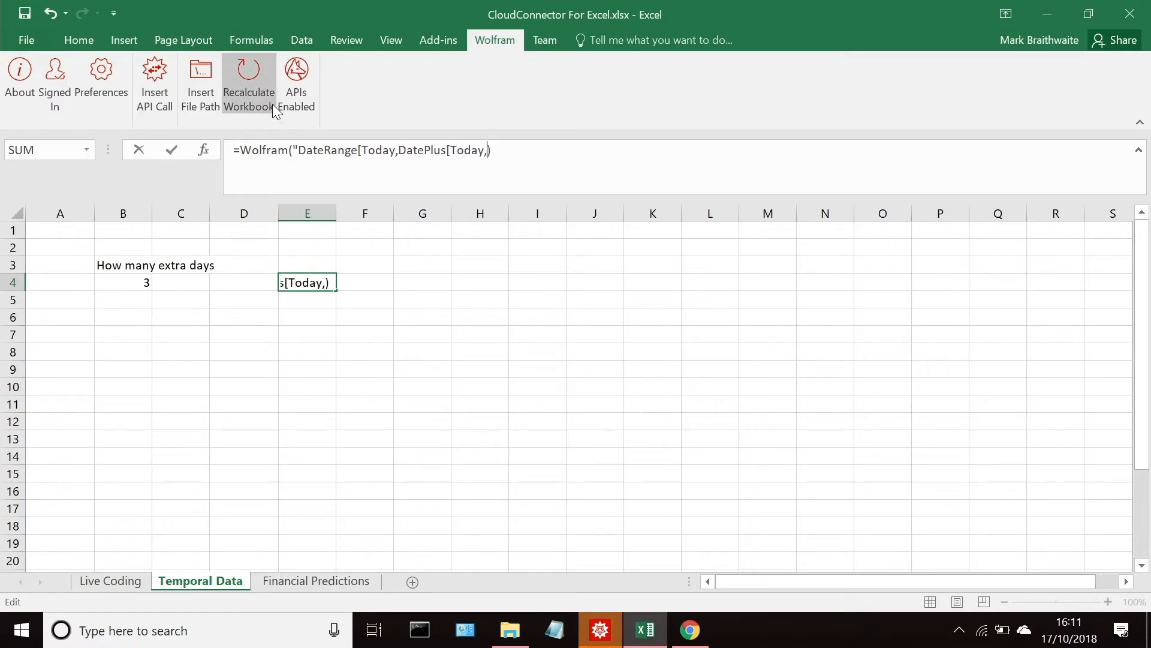
type("3]]&\"")
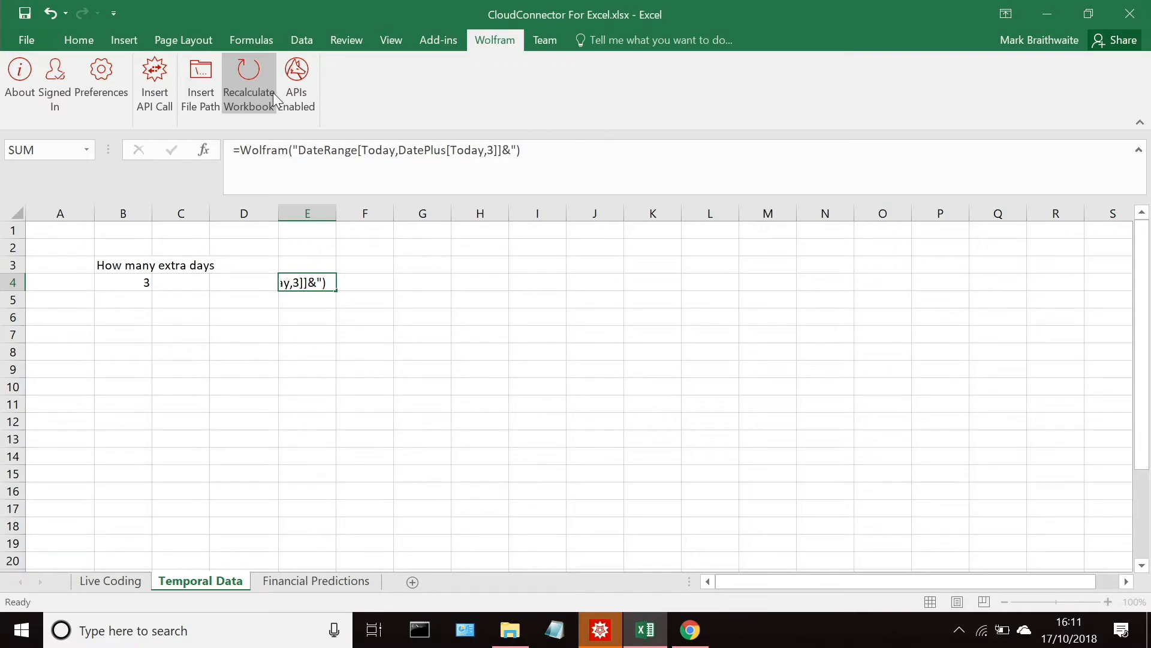
Step: Finish the E4 expression with 3]]&", try to evaluate it, and dismiss the API error dialog
left_click(272, 92)
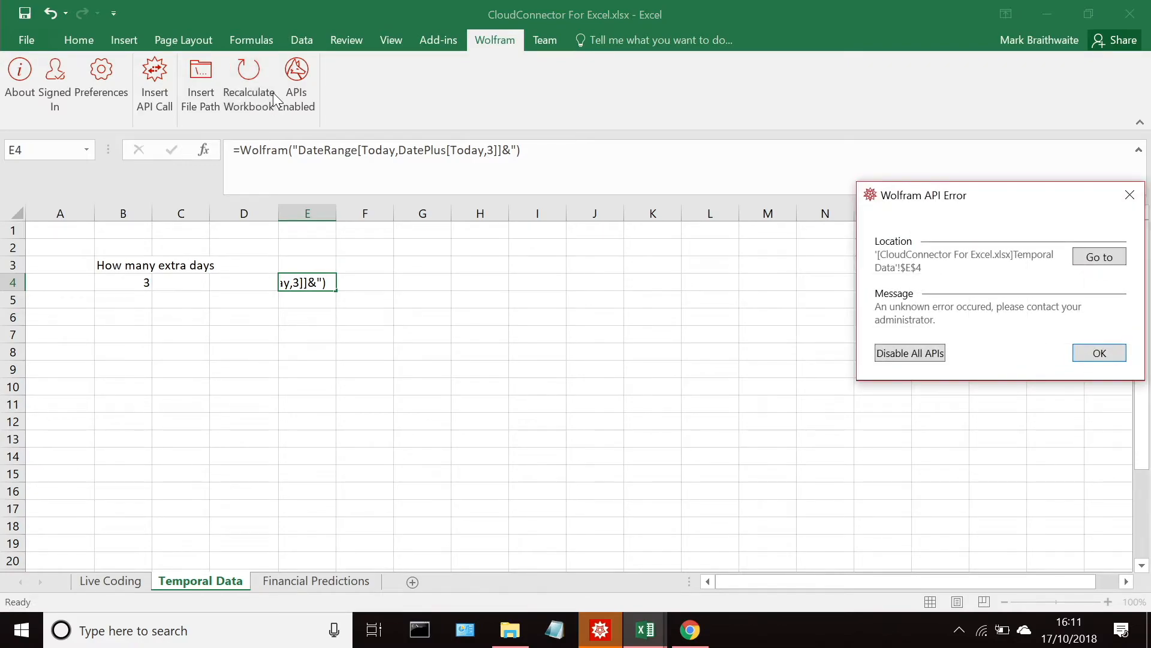
left_click(1105, 351)
Step: Sign out of the Wolfram Cloud account and open its sign-in form
left_click(56, 95)
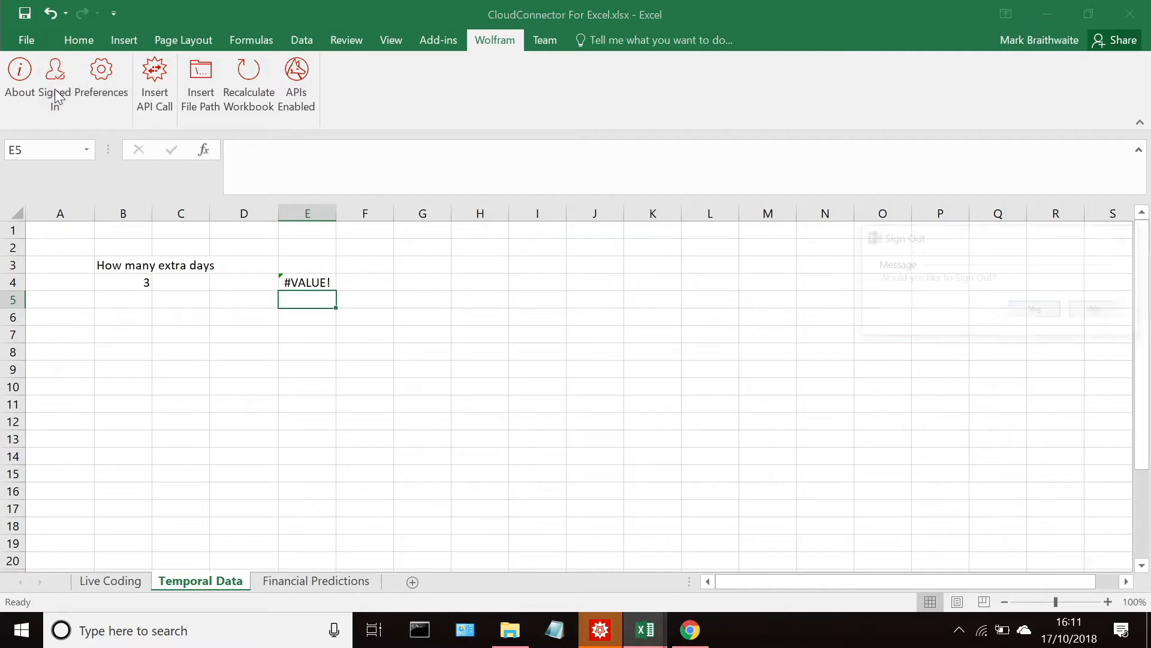
left_click(1031, 310)
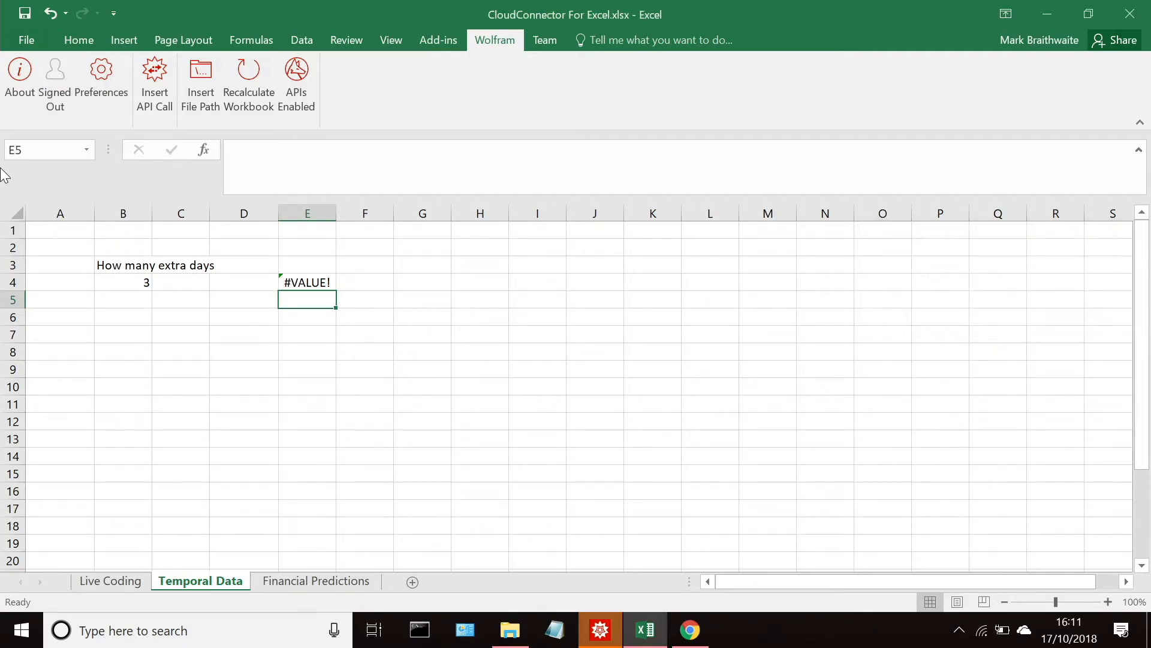
left_click(51, 81)
Step: Try to sign in to Wolfram Cloud with the account password
type("*")
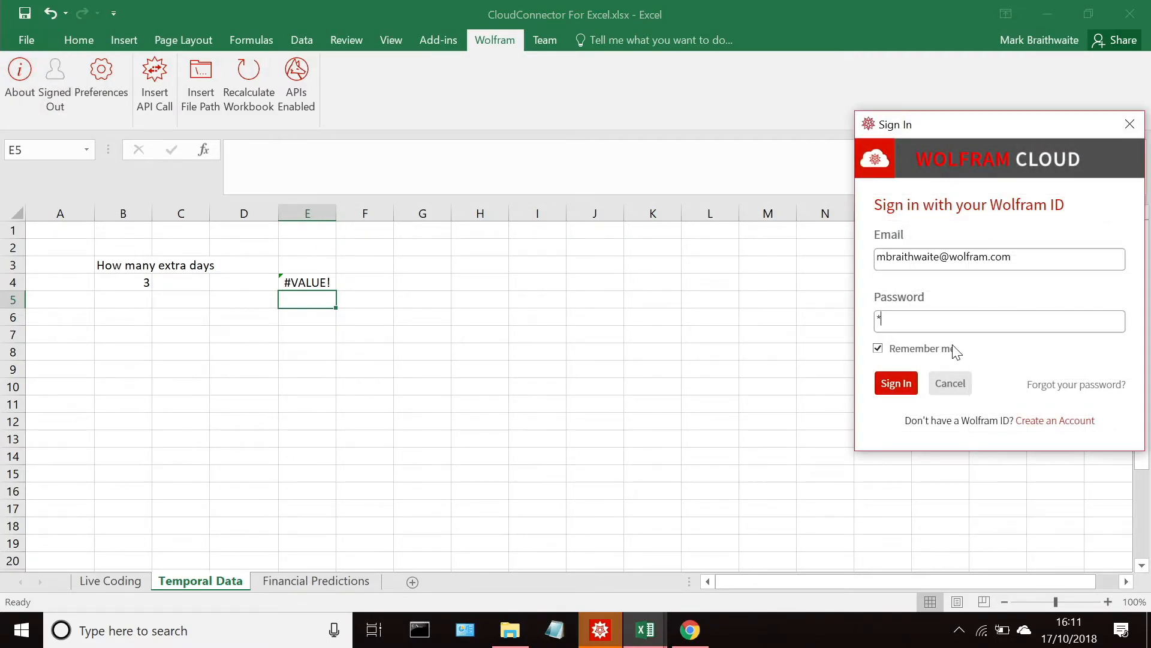
type("*********")
key("Return")
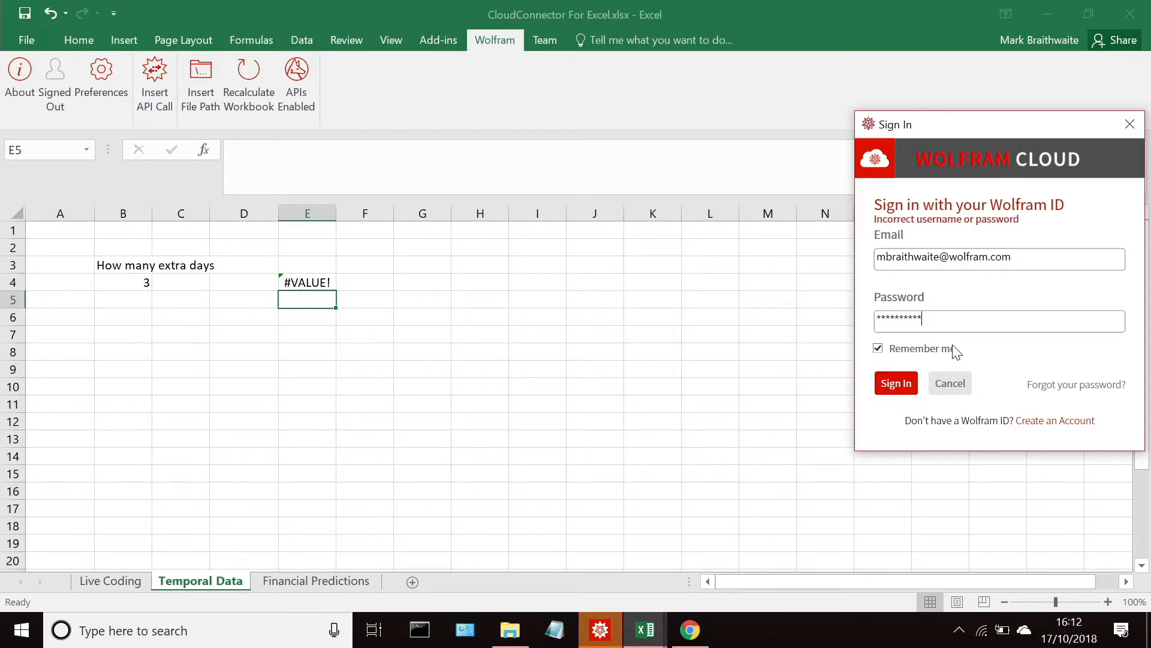
Step: Clear the password field, re-enter the account password and sign in to Wolfram Cloud
key("ctrl+a")
key("BackSpace")
type("**********")
key("Return")
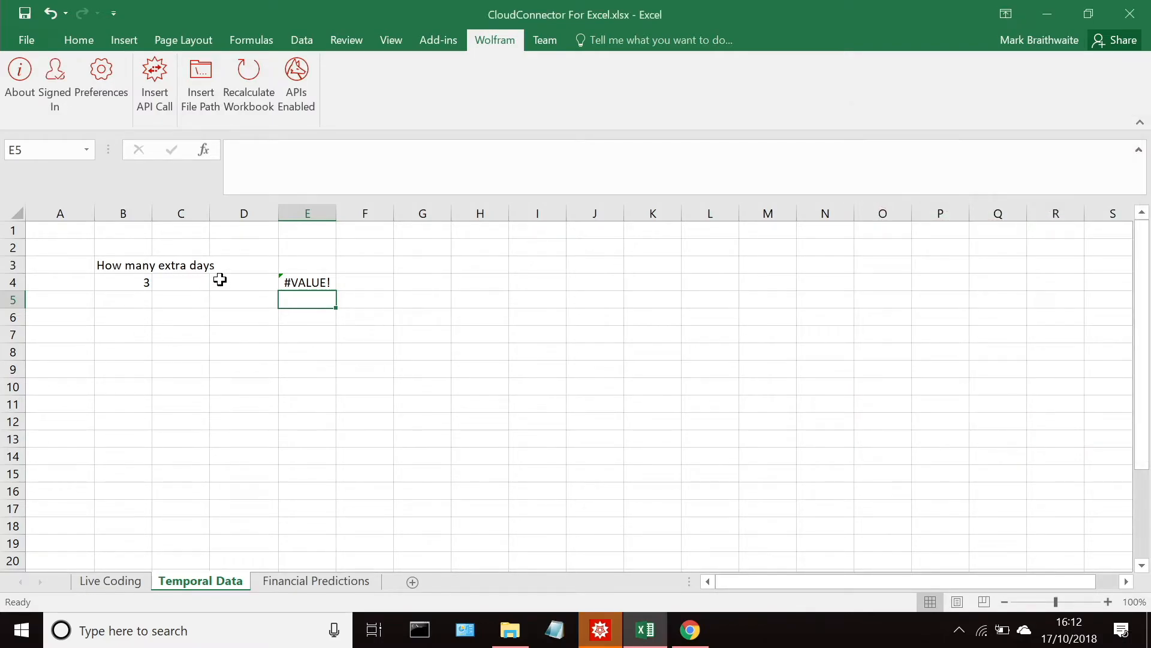
Step: Re-evaluate the DateRange formula in E4 to fill the dates down the column
left_click(290, 284)
left_click(588, 153)
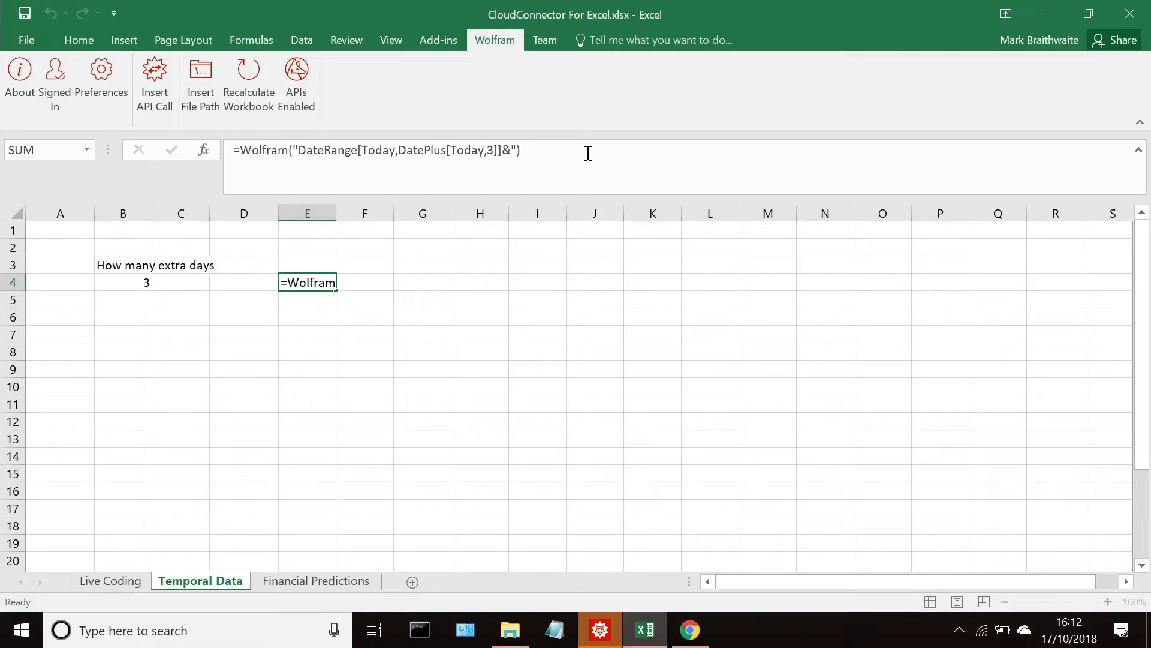
key("ctrl+shift+Return")
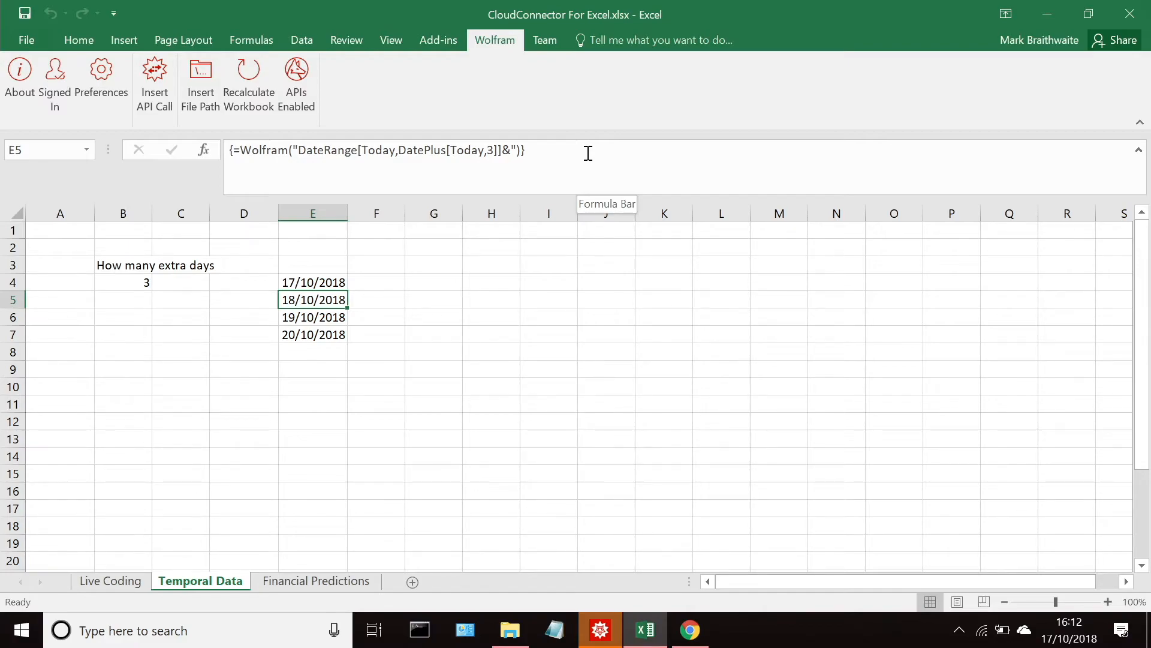
type("=")
key("ctrl+z")
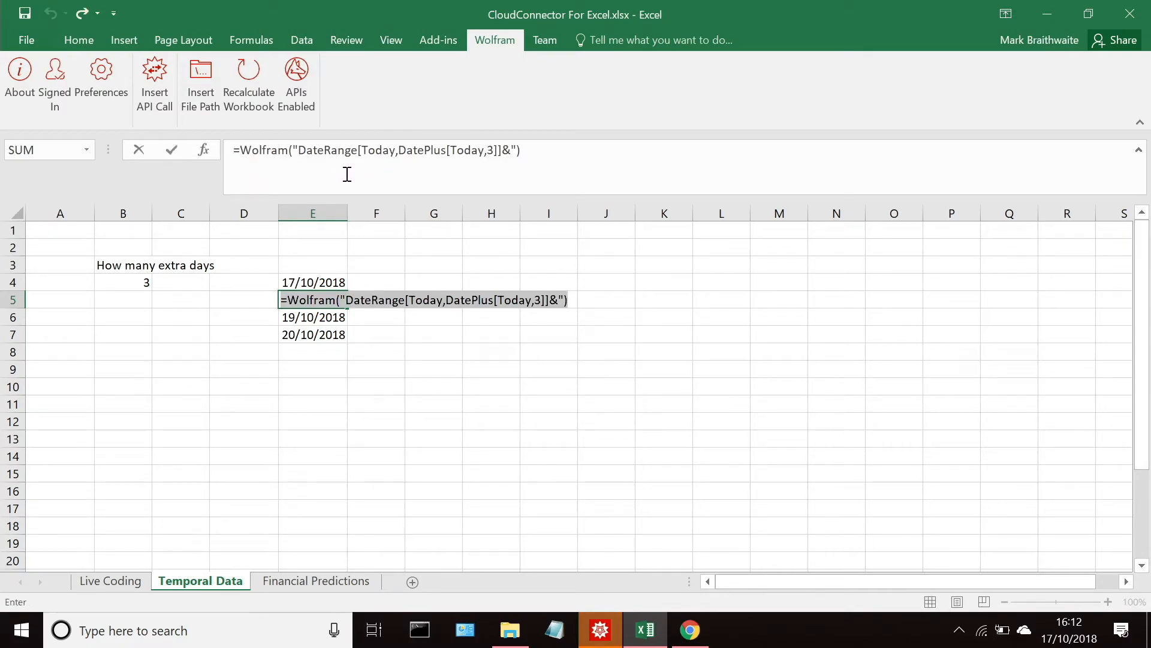
key("ctrl+shift+Return")
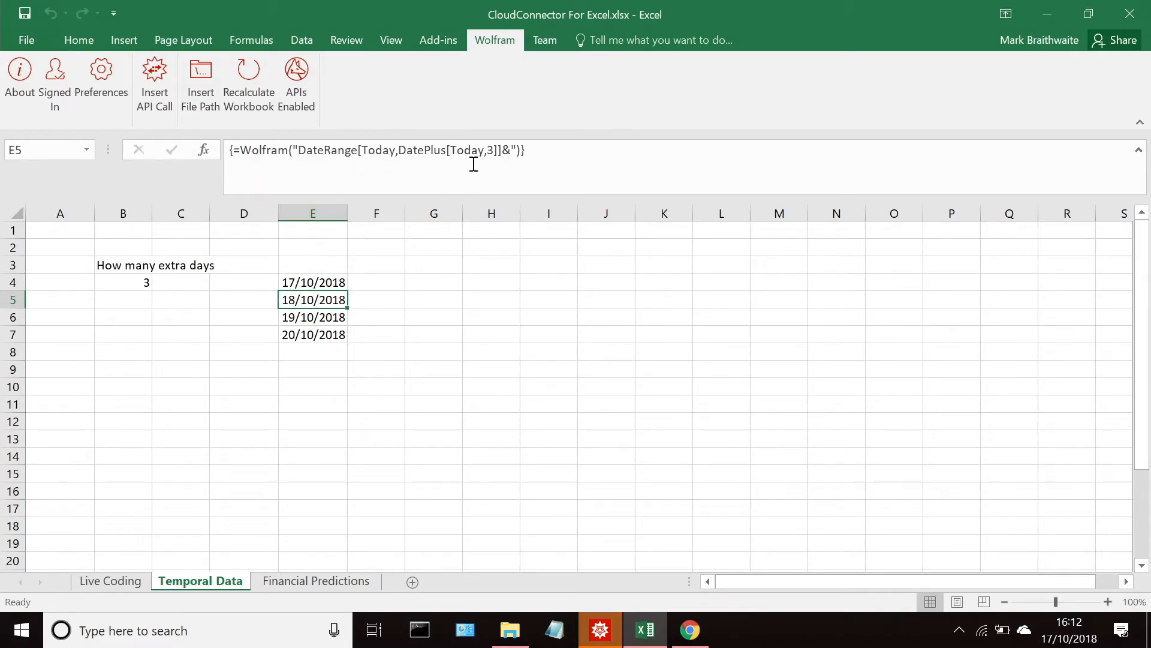
Step: Replace the fixed 3 in the DateRange array formula with #1, pass B4 as its argument, and commit it as an array formula
left_click(489, 152)
key("Delete")
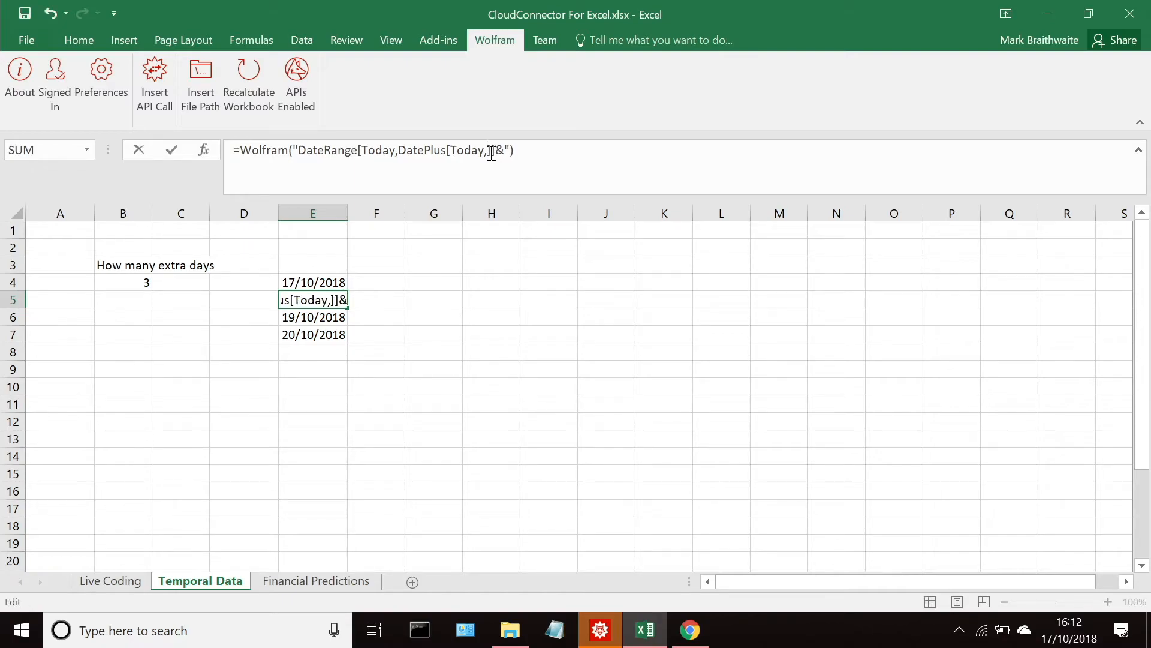
type("#1]]&\",")
left_click(100, 288)
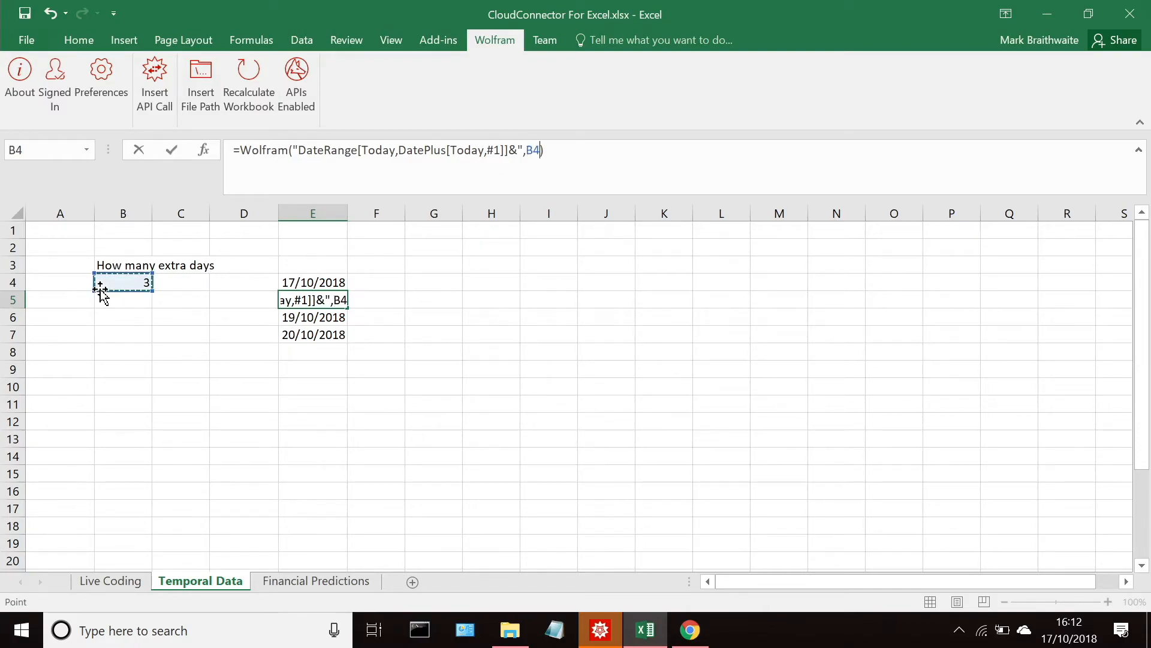
left_click(548, 150)
key("Return")
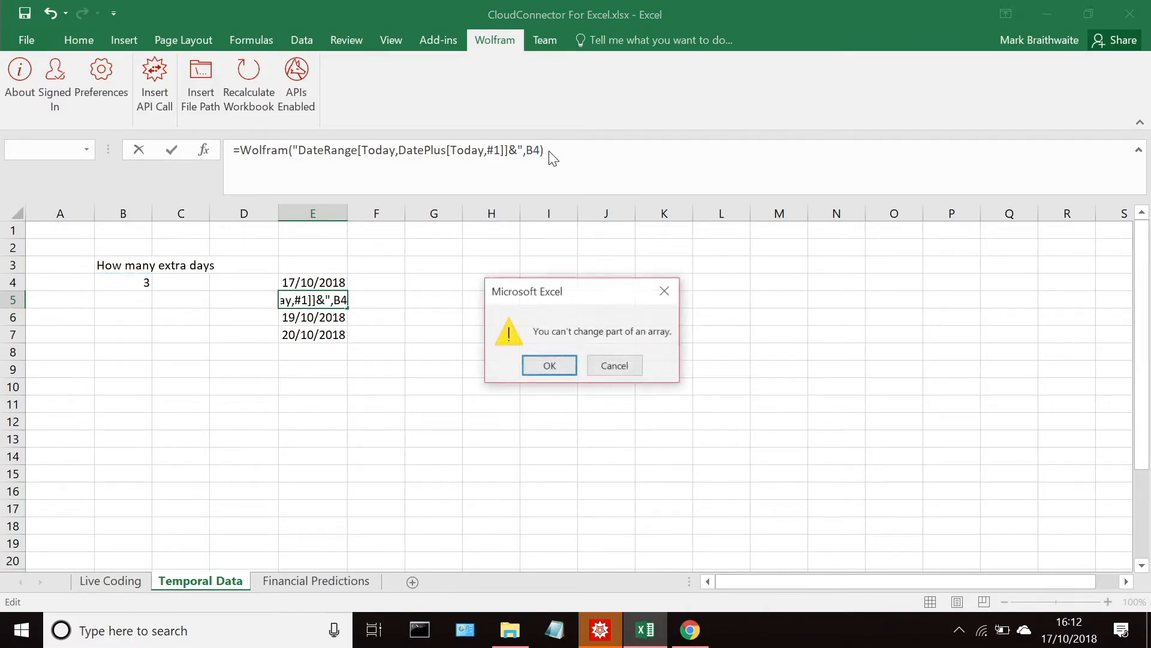
key("Return")
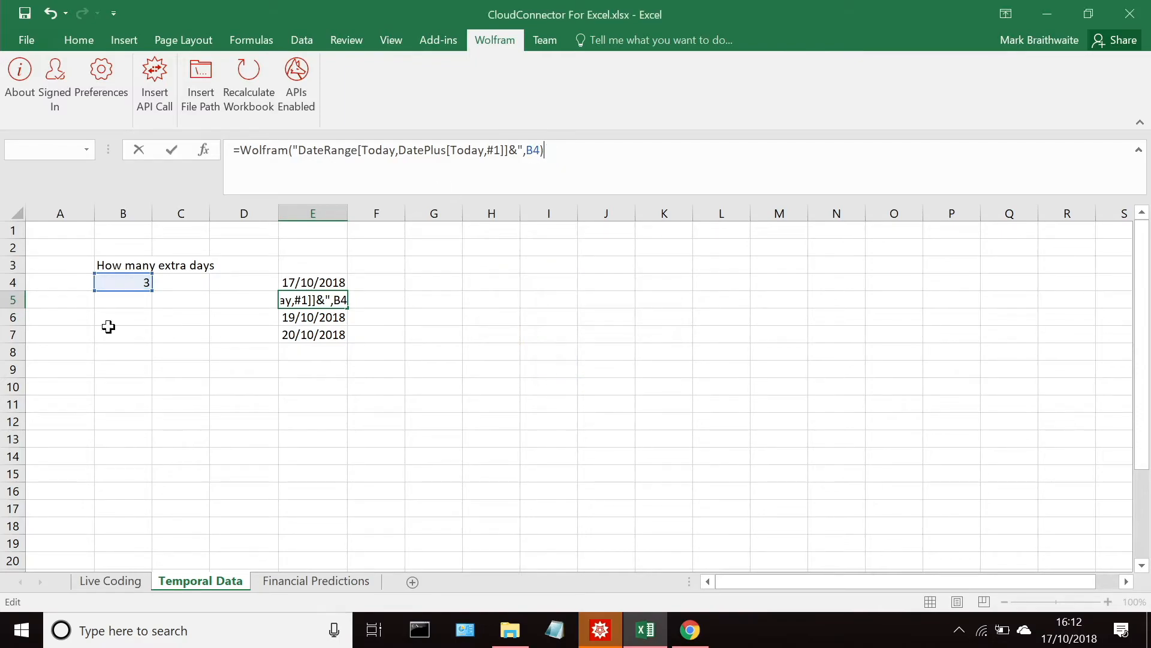
key("ctrl+shift+Return")
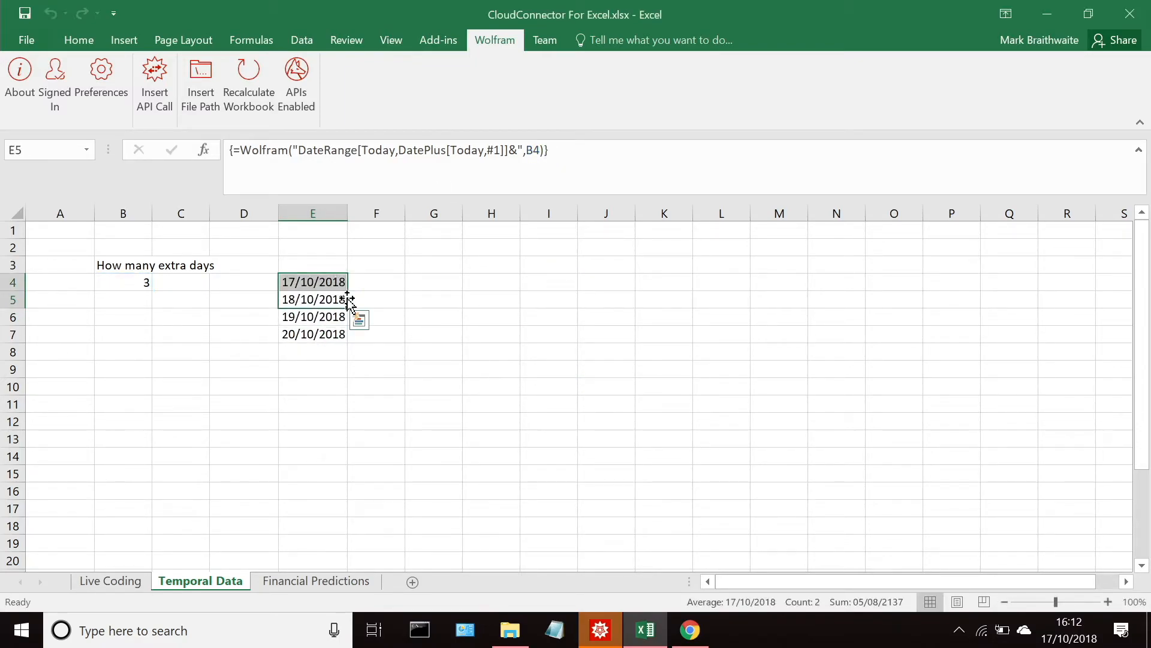
Step: Set the number of extra days in B4 to 10
left_click(139, 289)
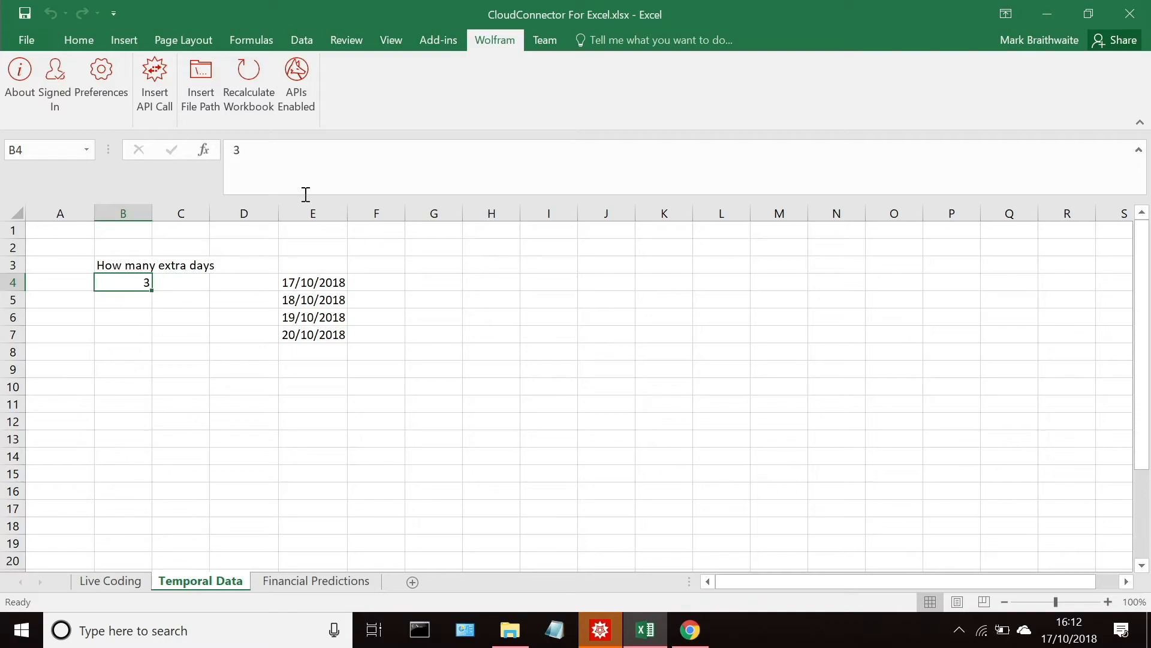
left_click(295, 172)
key("BackSpace")
type("10")
key("Return")
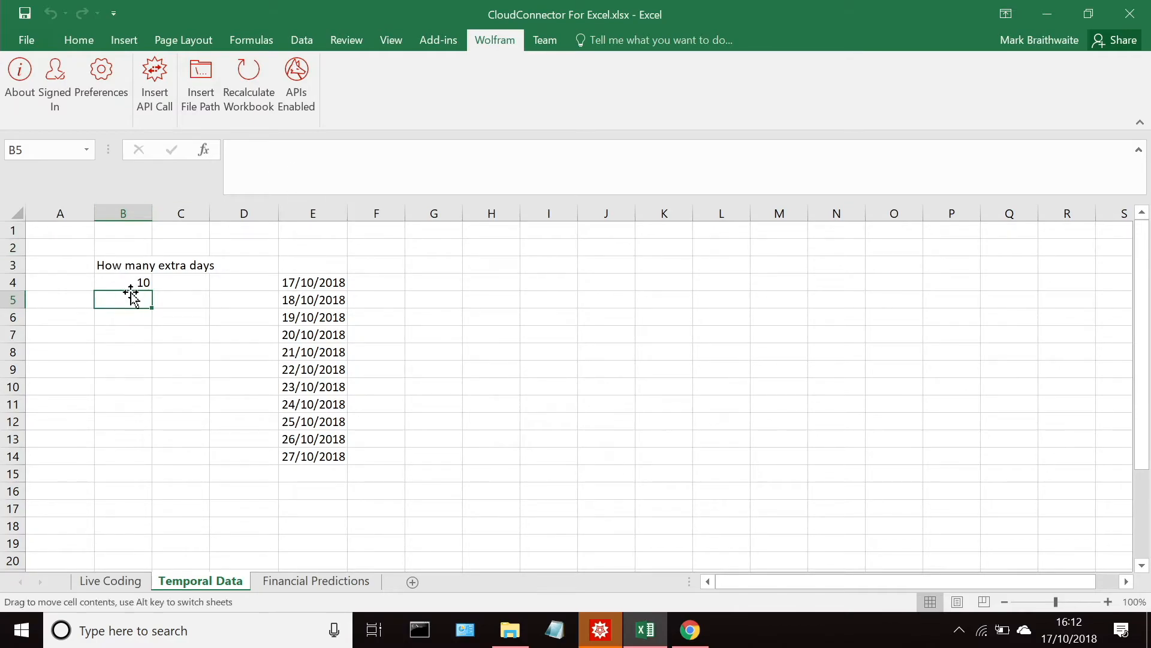
Step: Raise the number of extra days in B4 to 100 and view the extended date column
left_click(124, 277)
left_click(309, 167)
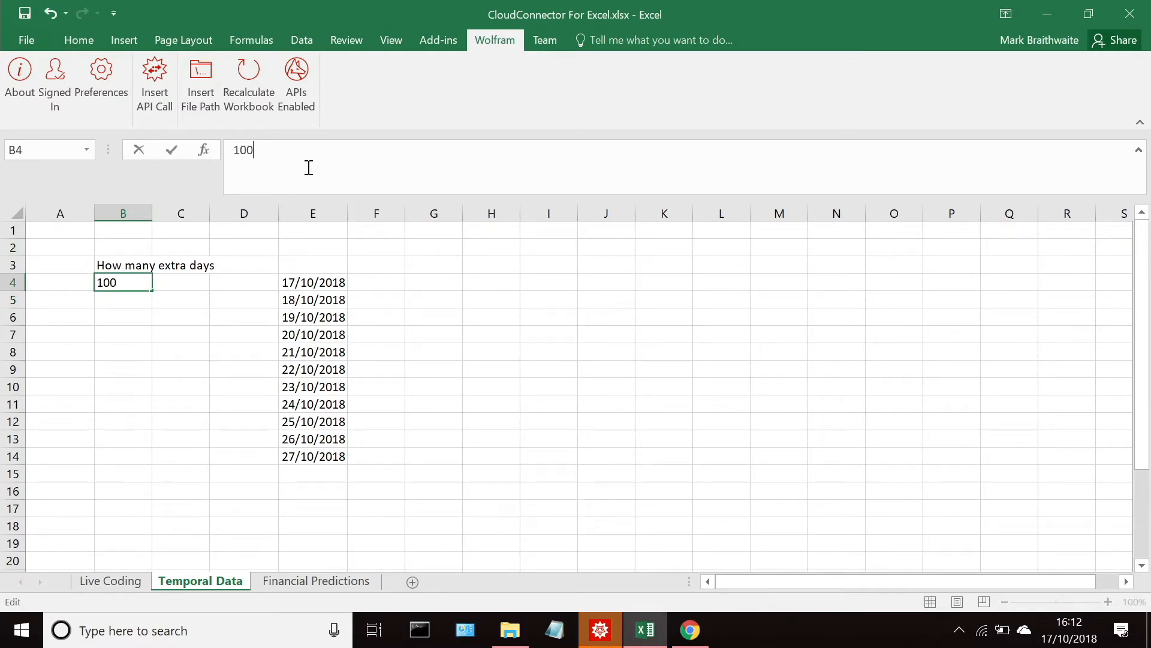
type("0")
key("Return")
scroll(309, 167, "down", 1)
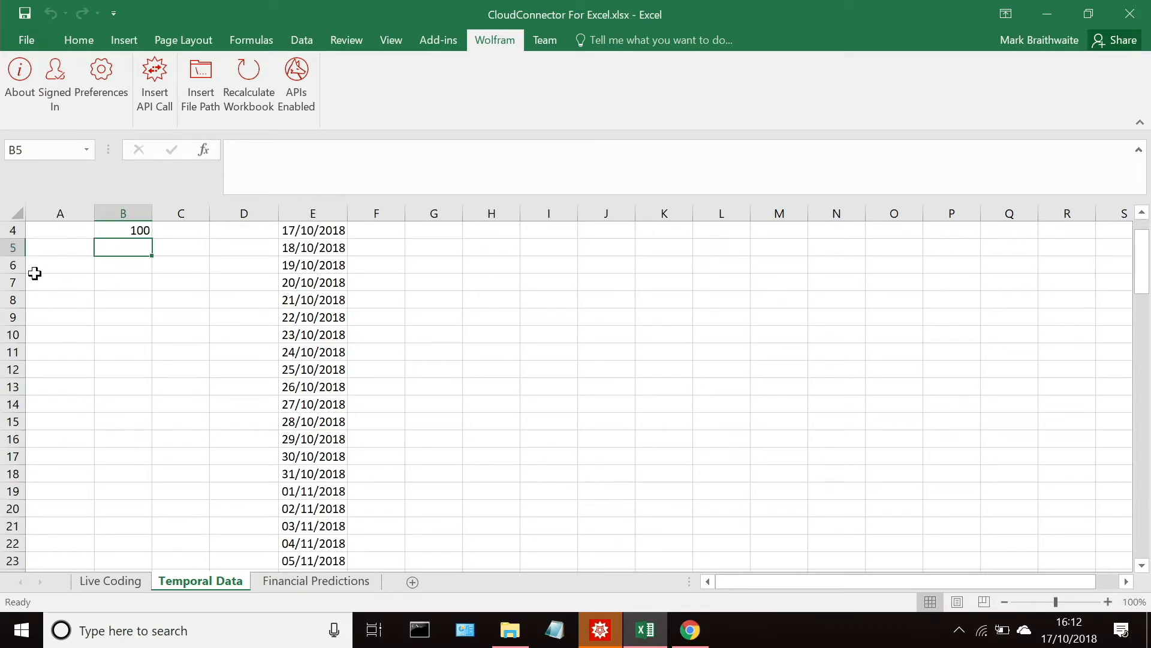
Step: Set the number of extra days in B4 to 2 and move to an empty cell below the dates
left_click(116, 231)
left_click(322, 156)
key("BackSpace")
key("BackSpace")
key("BackSpace")
type("2")
key("ctrl+Return")
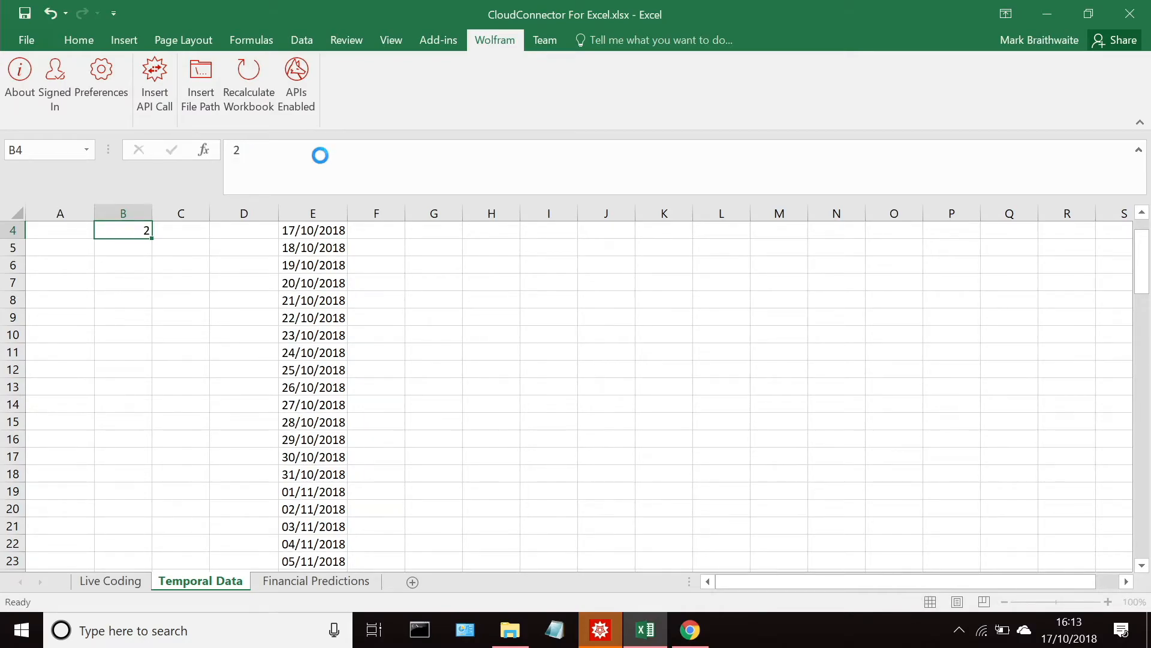
key("Return")
scroll(296, 278, "up", 1)
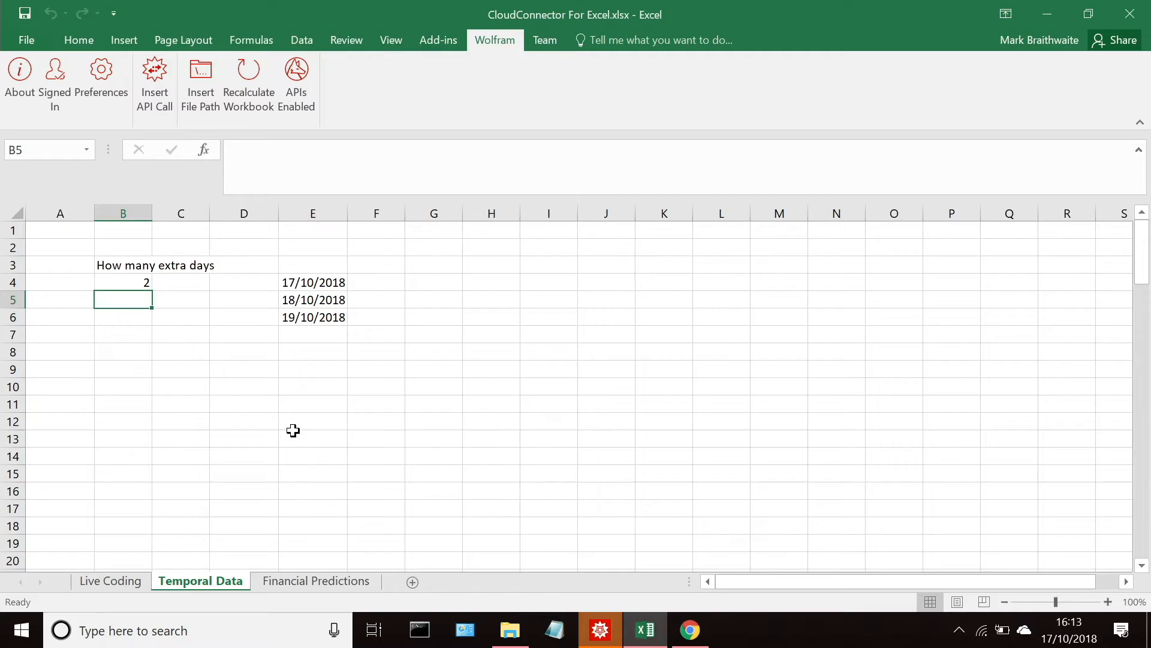
left_click(325, 345)
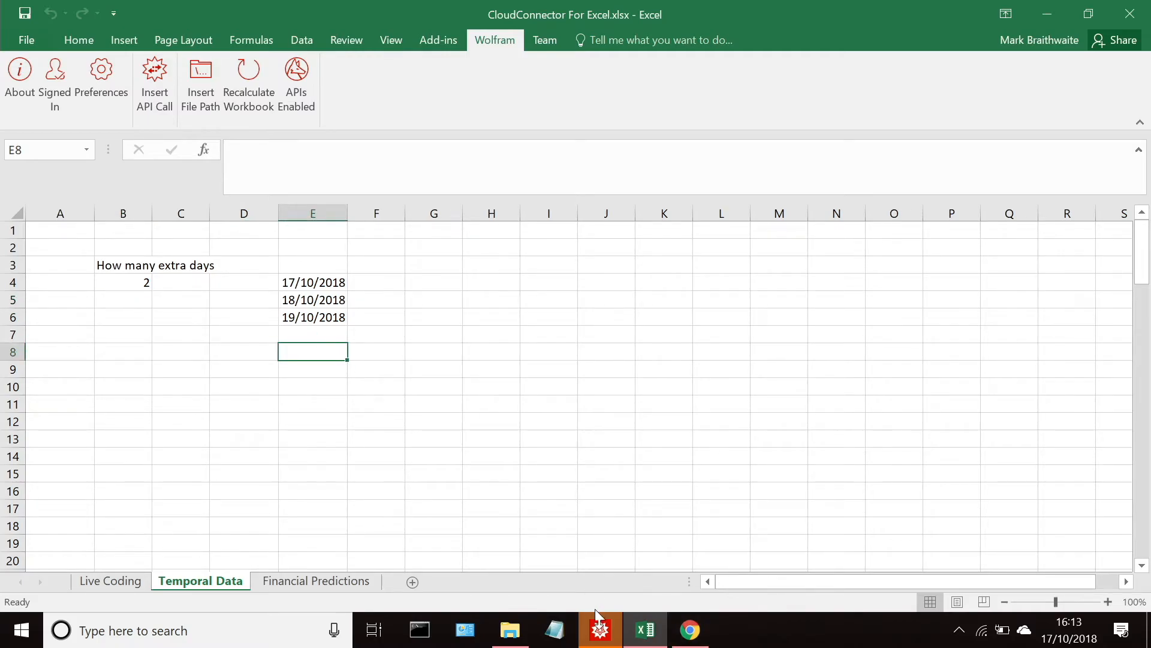
Step: Switch to the Mathematica presentation and start an input cell reading CloudDeploy[ApiFunction below the Temporal Data slide's bullets
left_click(600, 629)
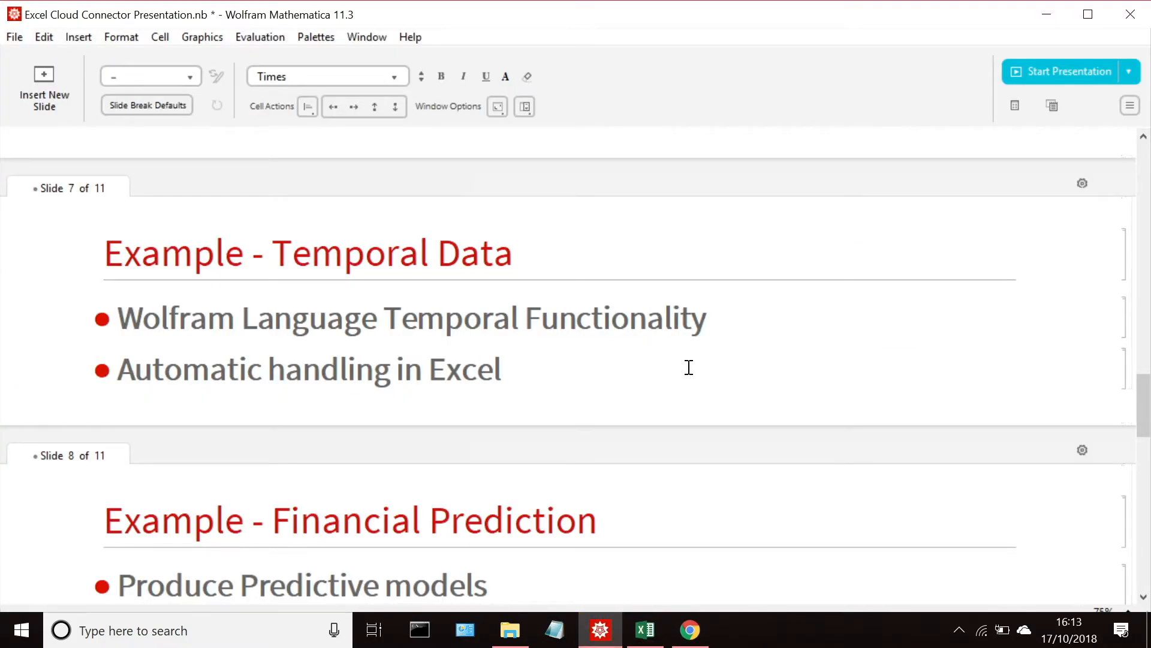
scroll(707, 362, "down", 1)
scroll(1012, 424, "down", 1)
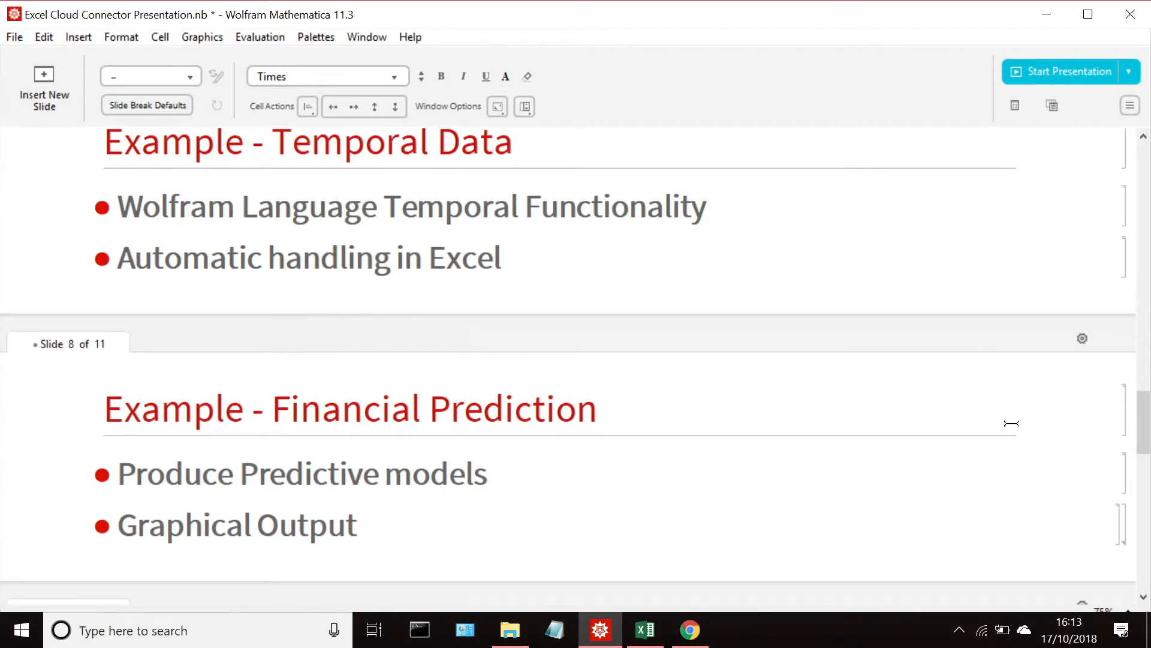
scroll(1012, 423, "down", 1)
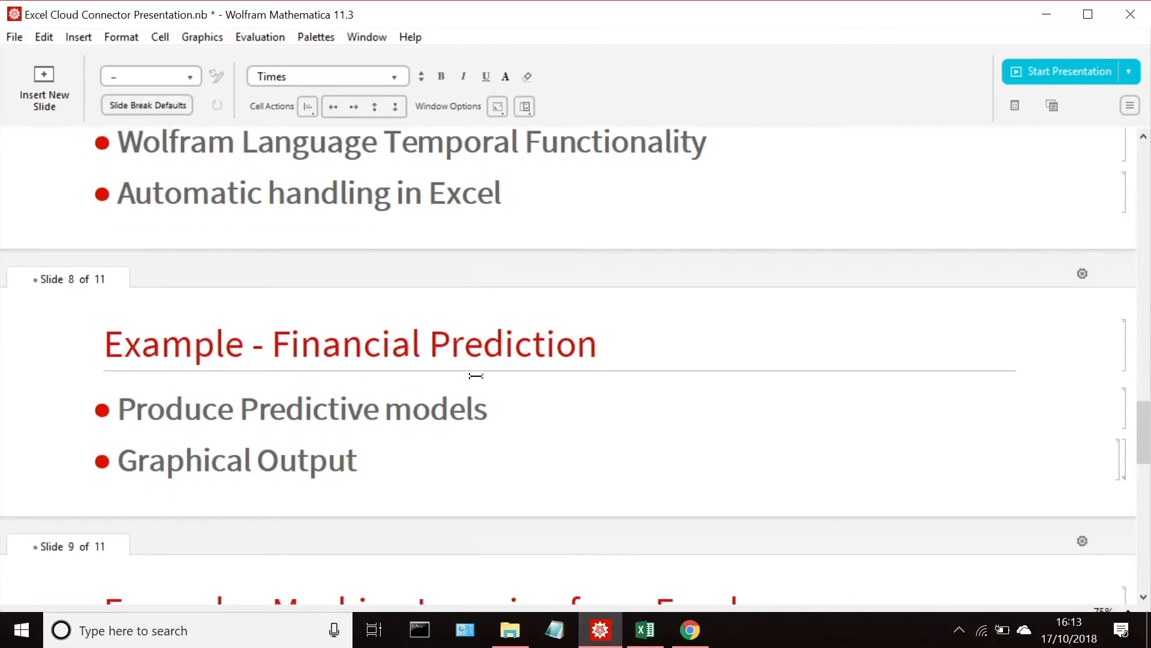
scroll(385, 495, "up", 4)
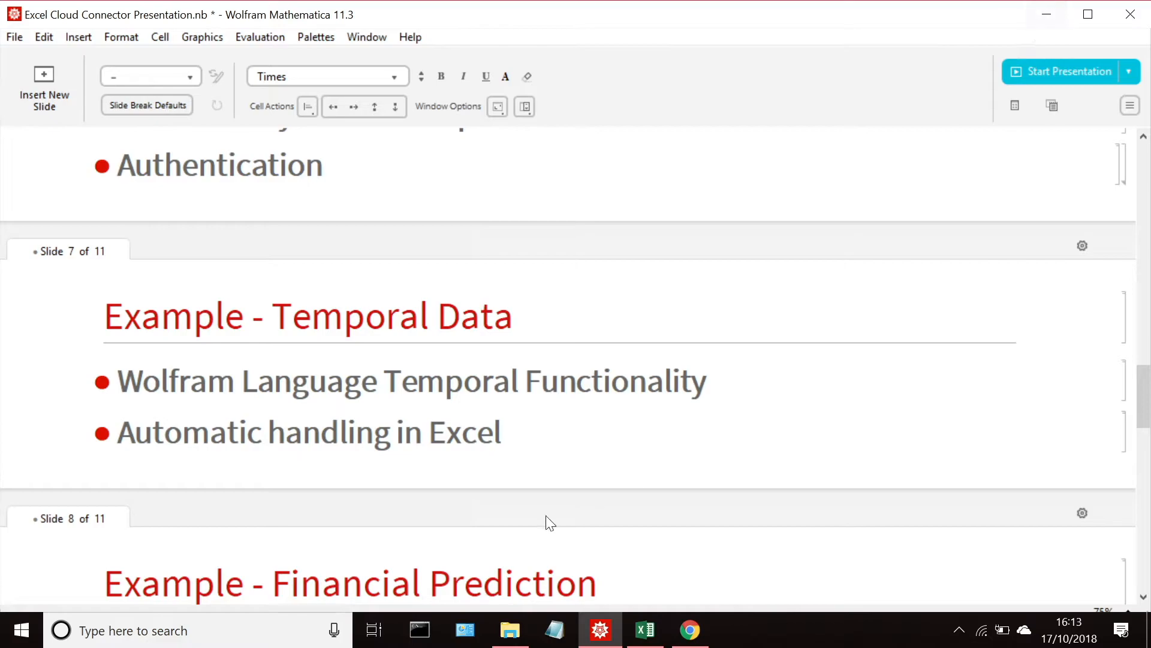
left_click(334, 473)
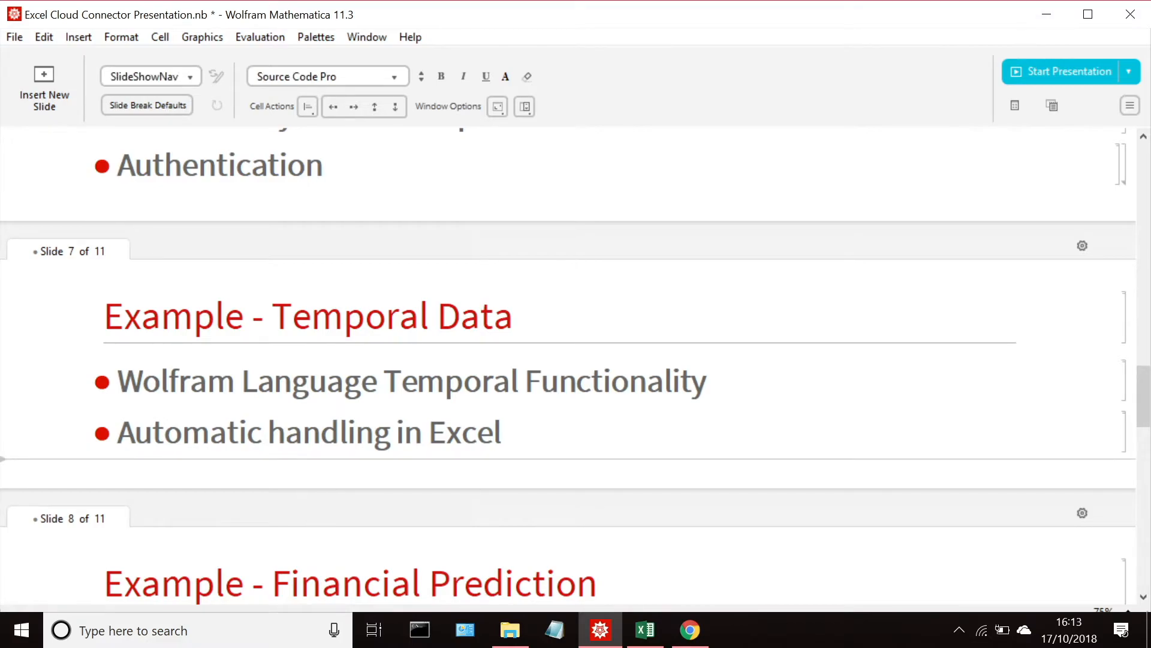
type("CloudD")
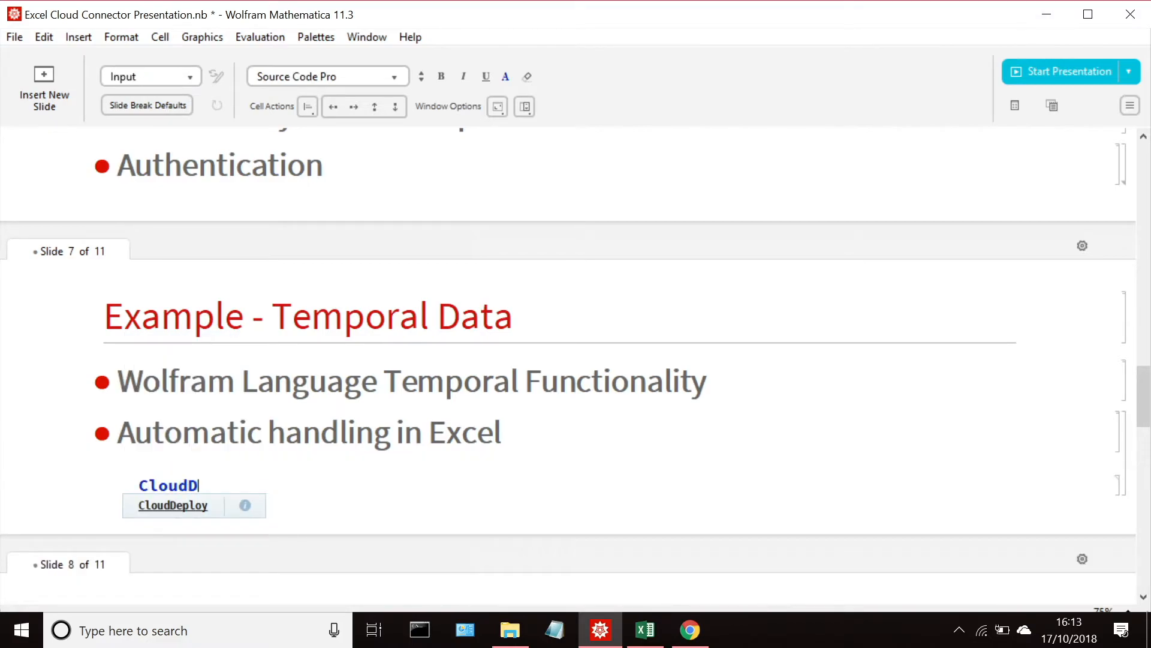
key("Return")
type("[")
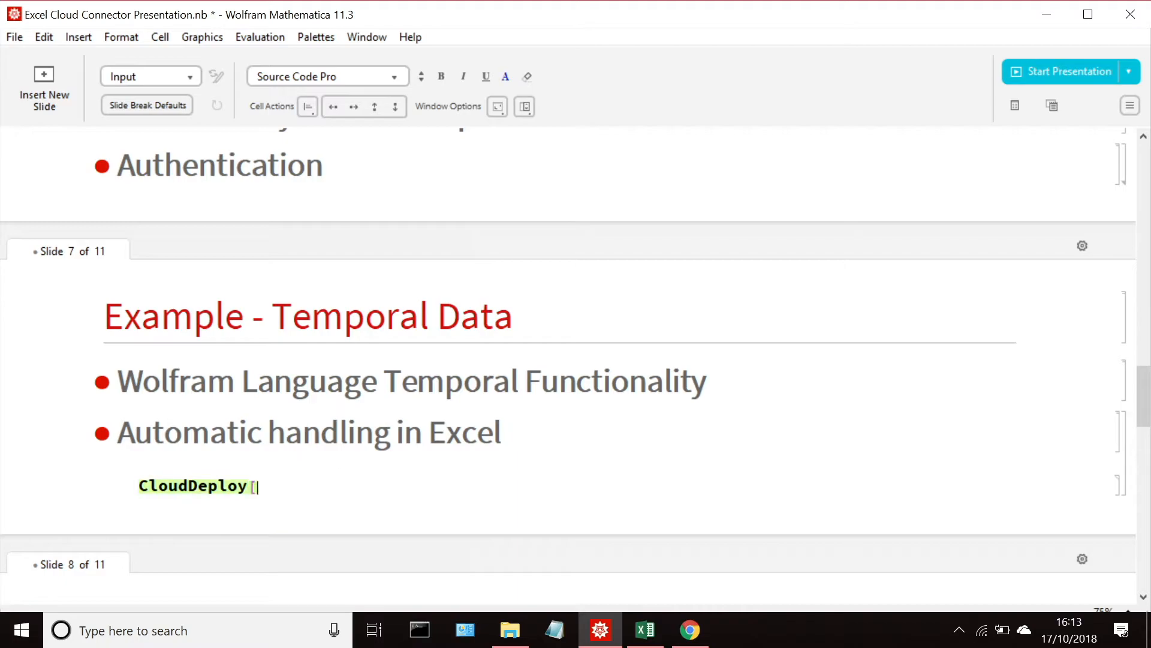
type("ApiFunction")
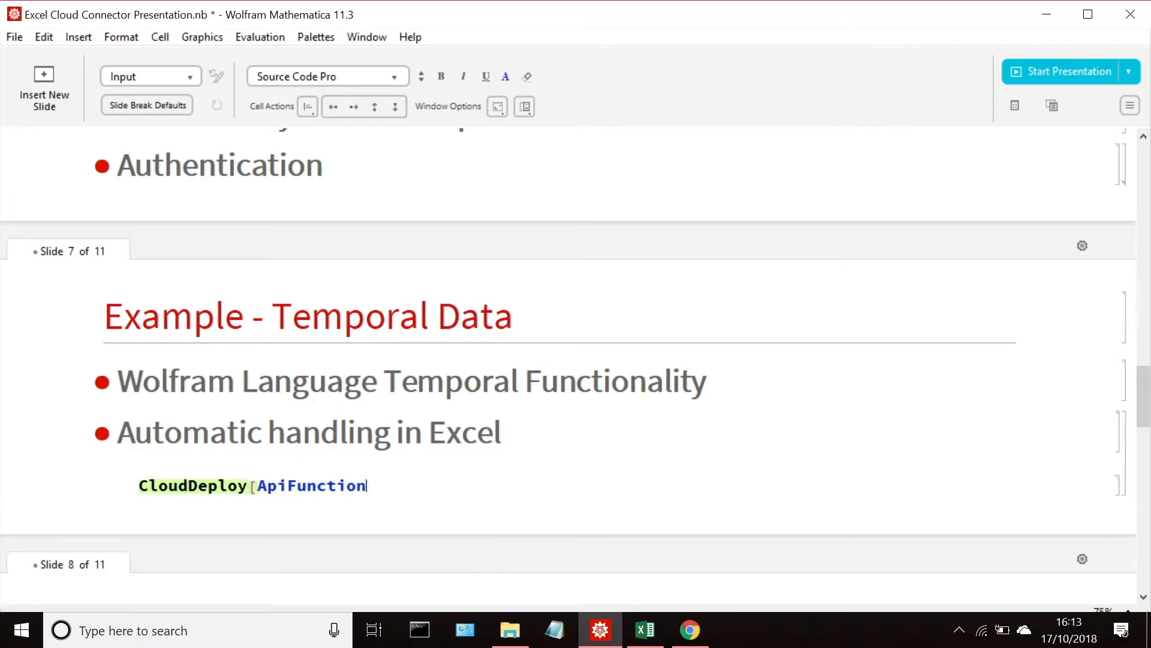
Step: Correct ApiFunction to APIFunction in the CloudDeploy expression and add its argument brackets
key("Left")
key("Left")
key("Left")
key("Left")
key("Left")
key("Left")
key("Left")
key("Left")
key("Left")
key("BackSpace")
key("Delete")
key("Home")
type("PI")
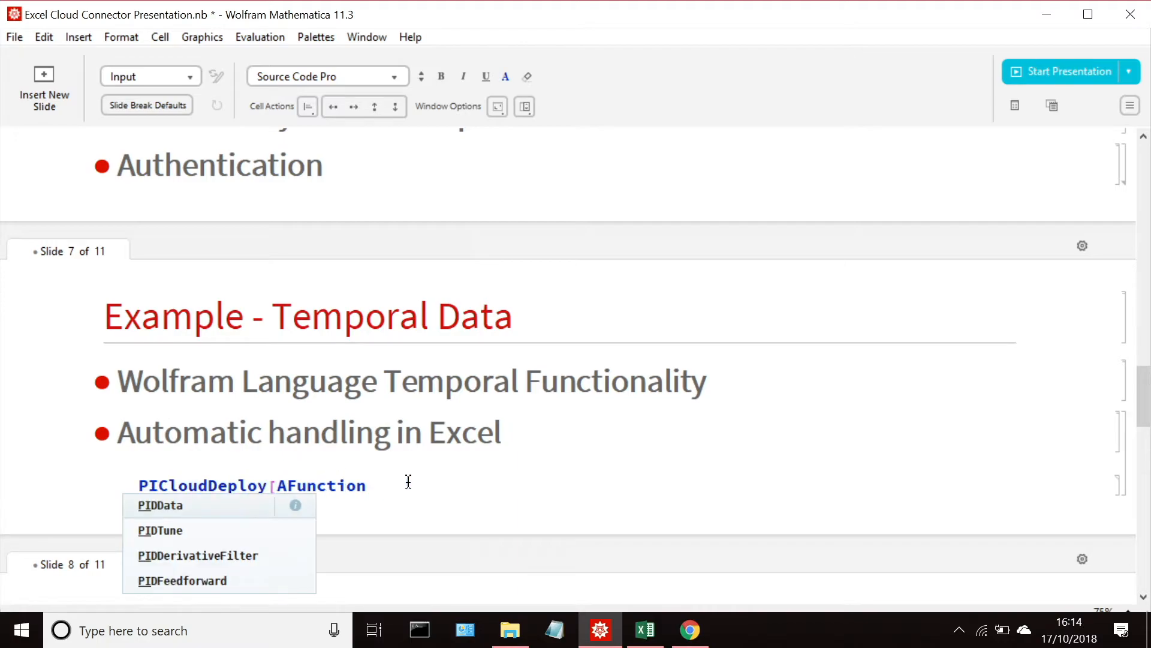
key("Escape")
key("BackSpace")
key("BackSpace")
left_click(268, 482)
type("PI")
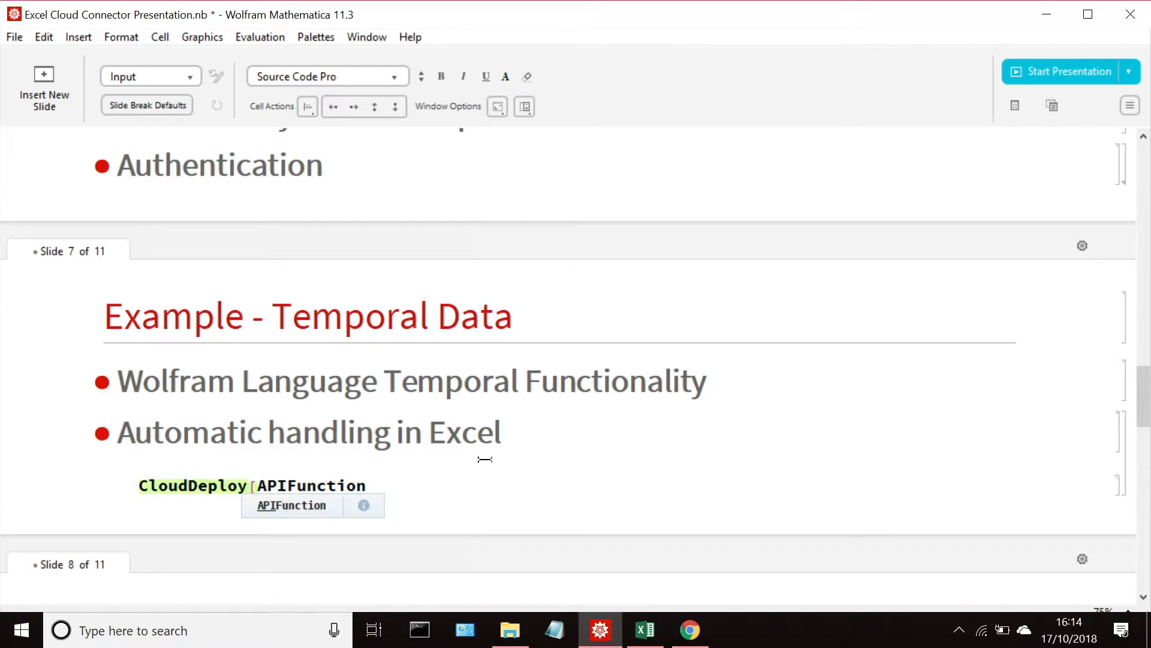
left_click(444, 477)
type("[")
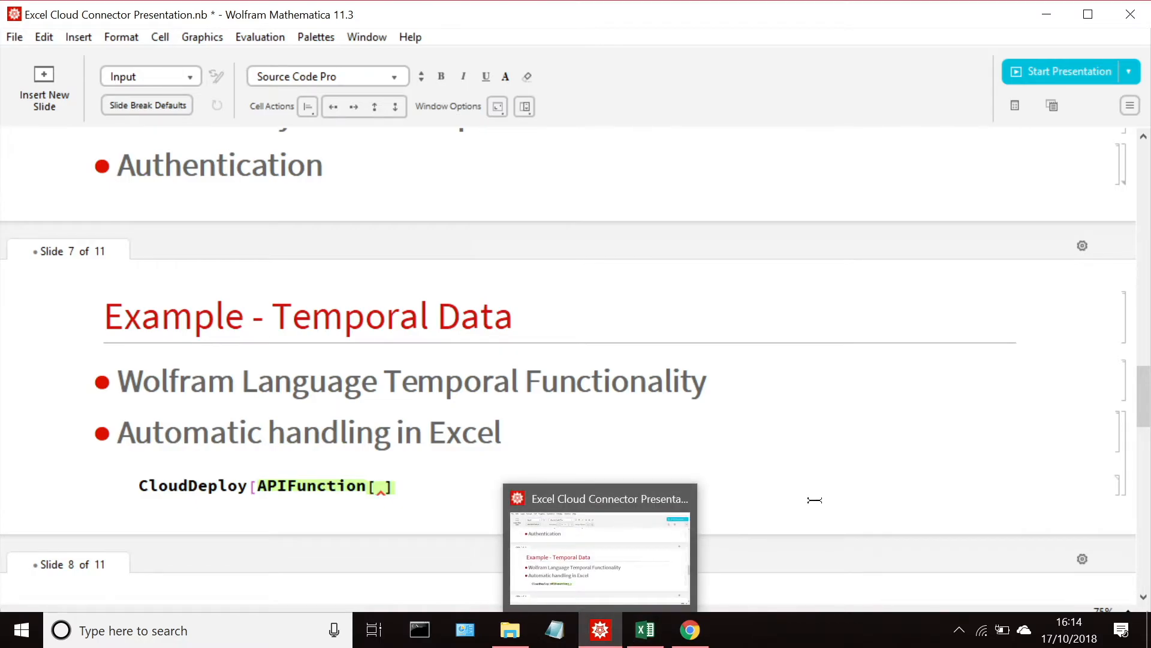
Step: Expand the hidden code under Graphical Output on the Financial Prediction slide and copy the APIFunction's "data" parameter specification in braces
scroll(815, 501, "down", 5)
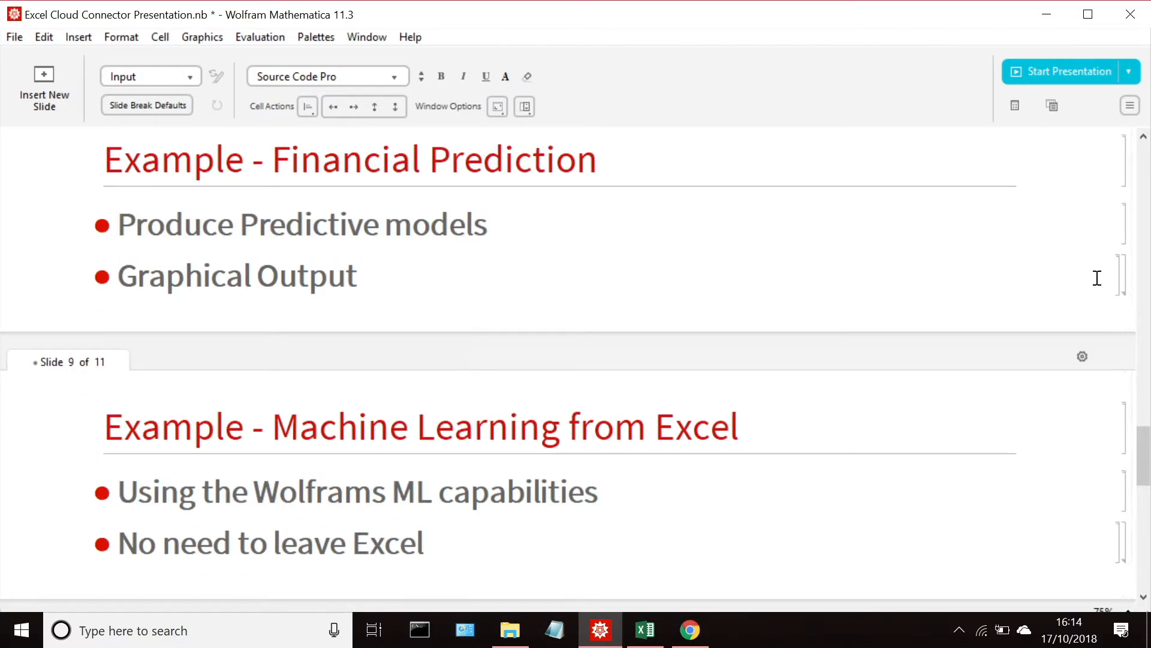
left_click(1125, 269)
double_click(1125, 269)
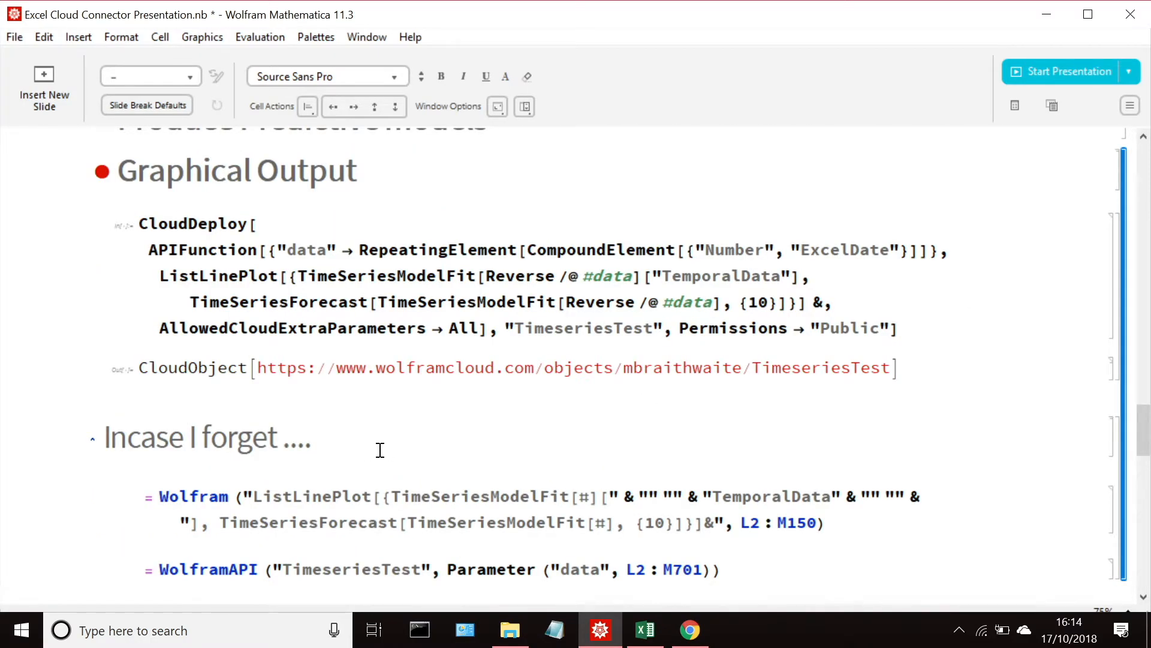
left_click_drag(264, 243, 911, 250)
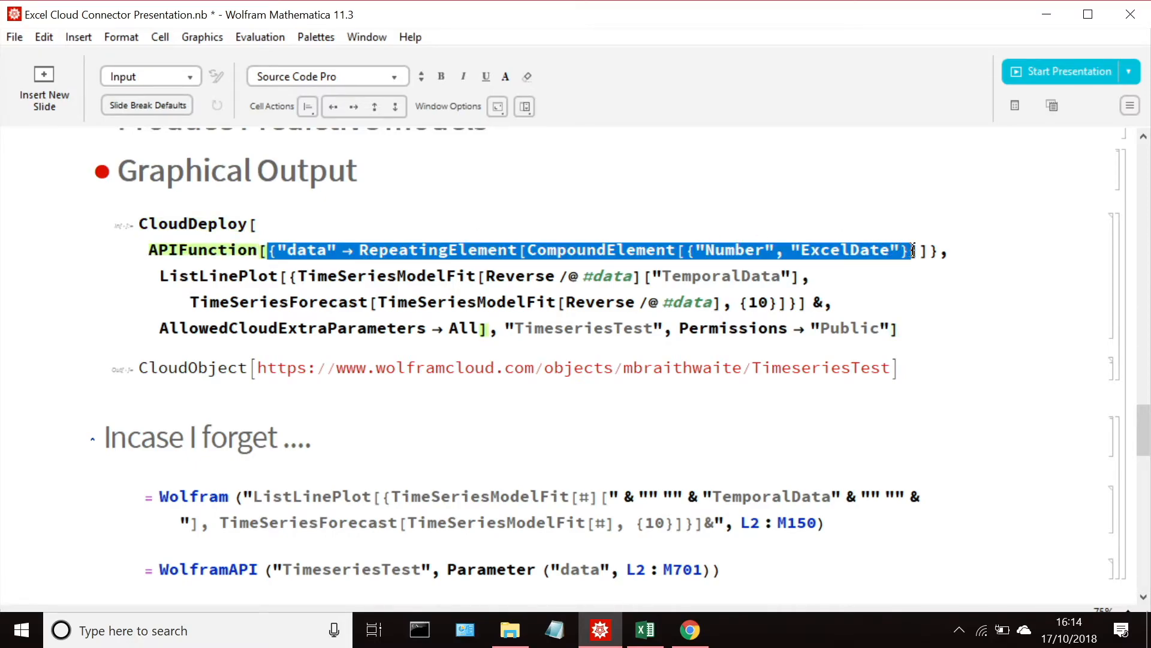
double_click(281, 249)
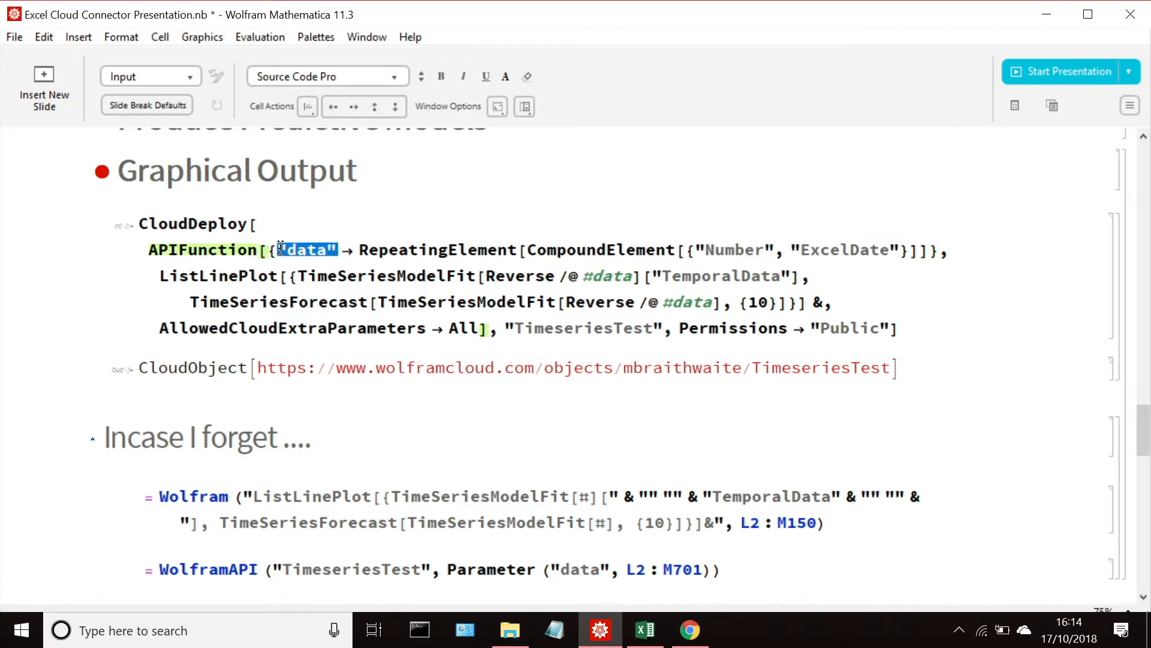
left_click(276, 247)
double_click(275, 247)
key("ctrl+c")
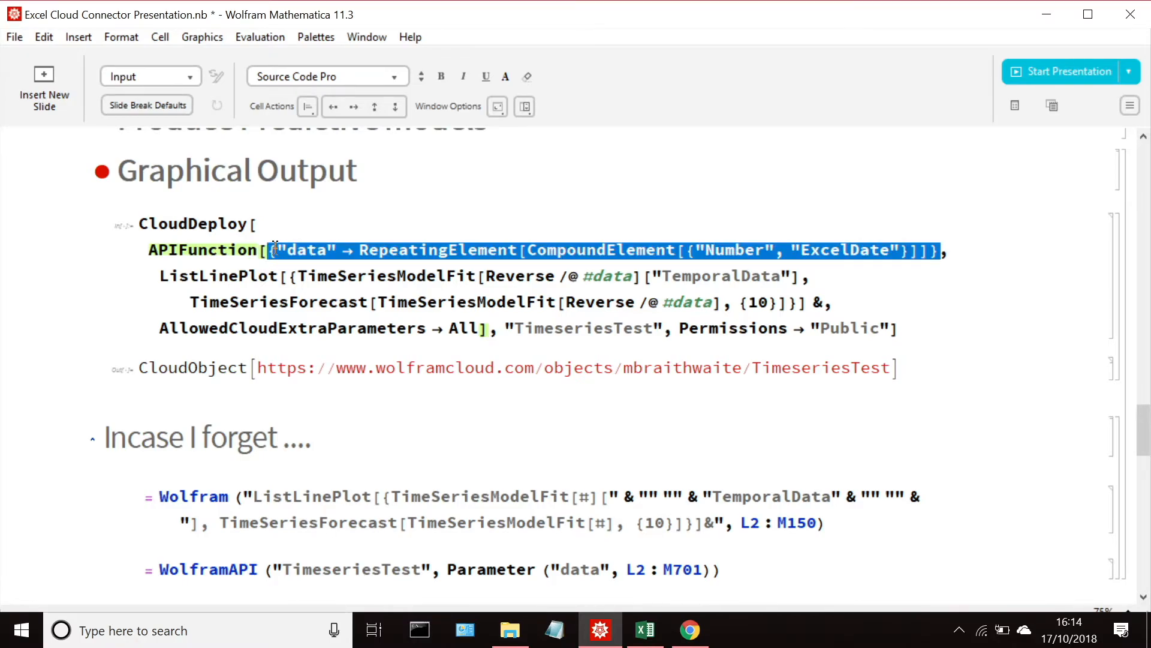
Step: Paste the copied parameter specification into the empty APIFunction brackets on the Temporal Data slide
scroll(275, 247, "up", 20)
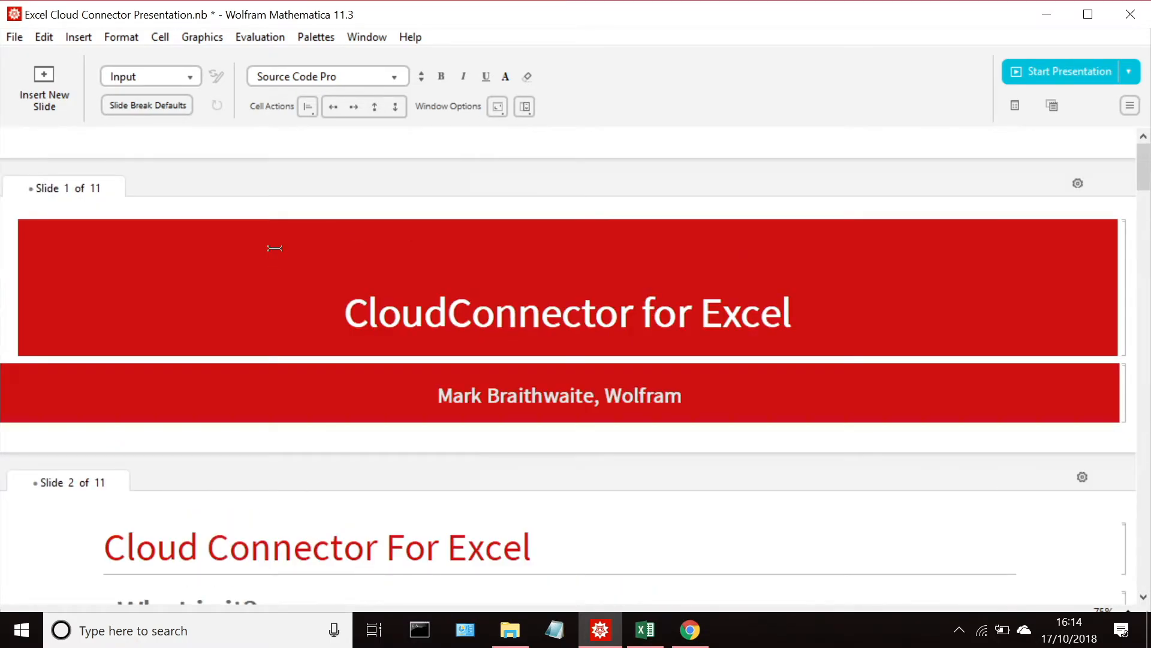
scroll(275, 247, "down", 5)
scroll(275, 248, "down", 15)
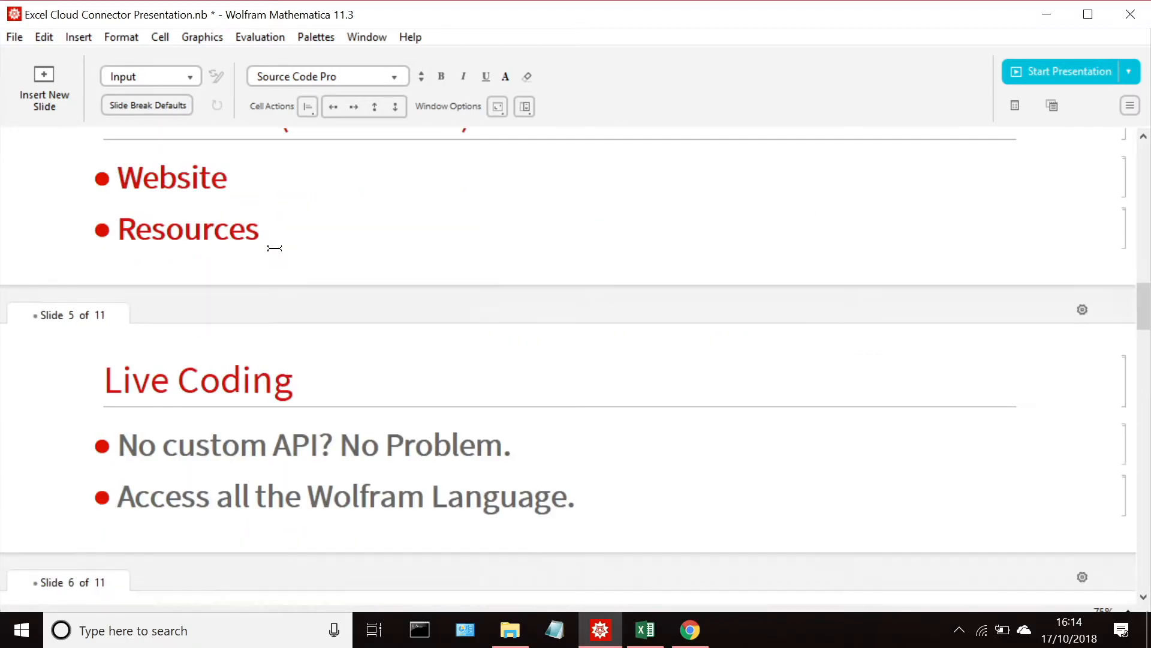
scroll(275, 247, "down", 9)
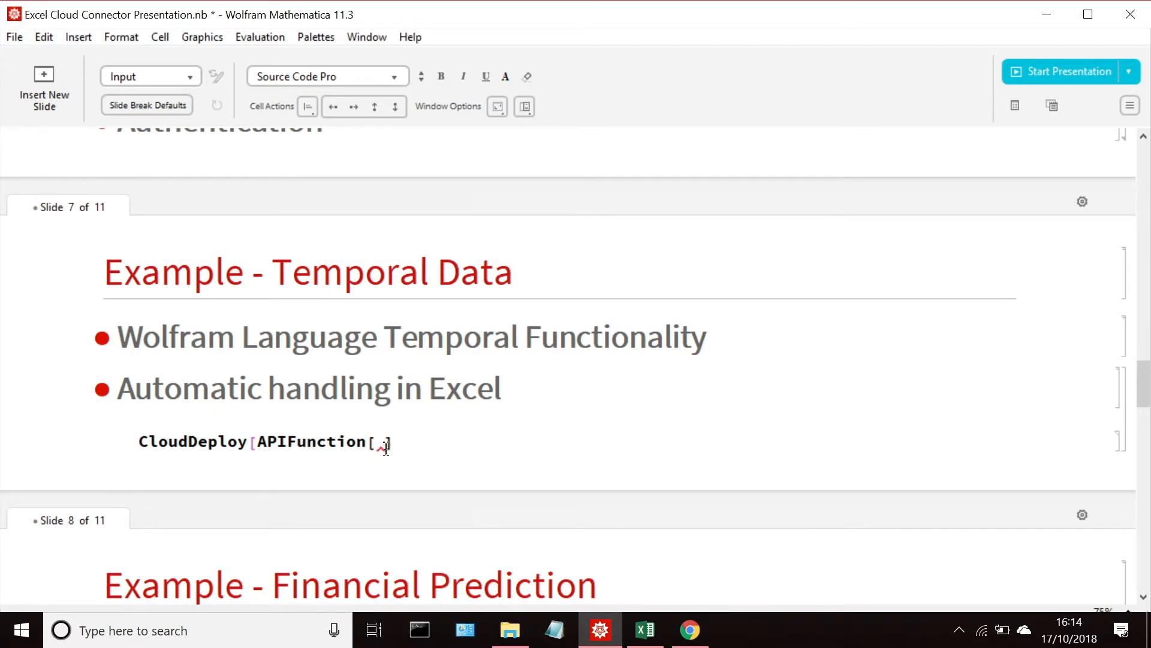
left_click(376, 444)
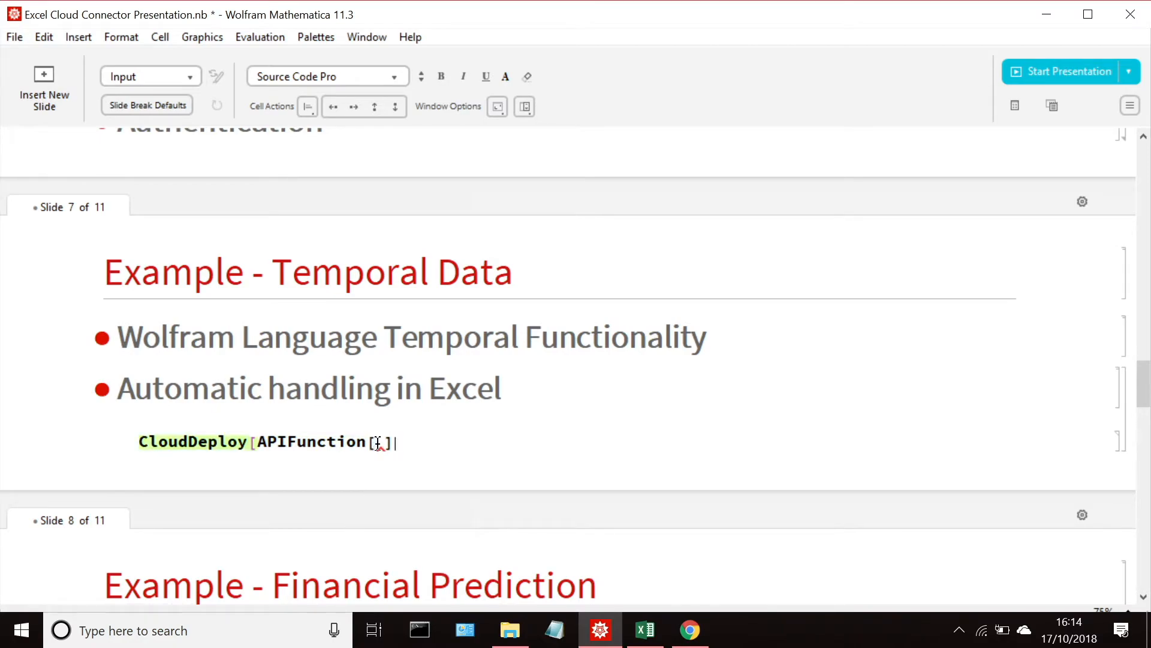
key("ctrl+v")
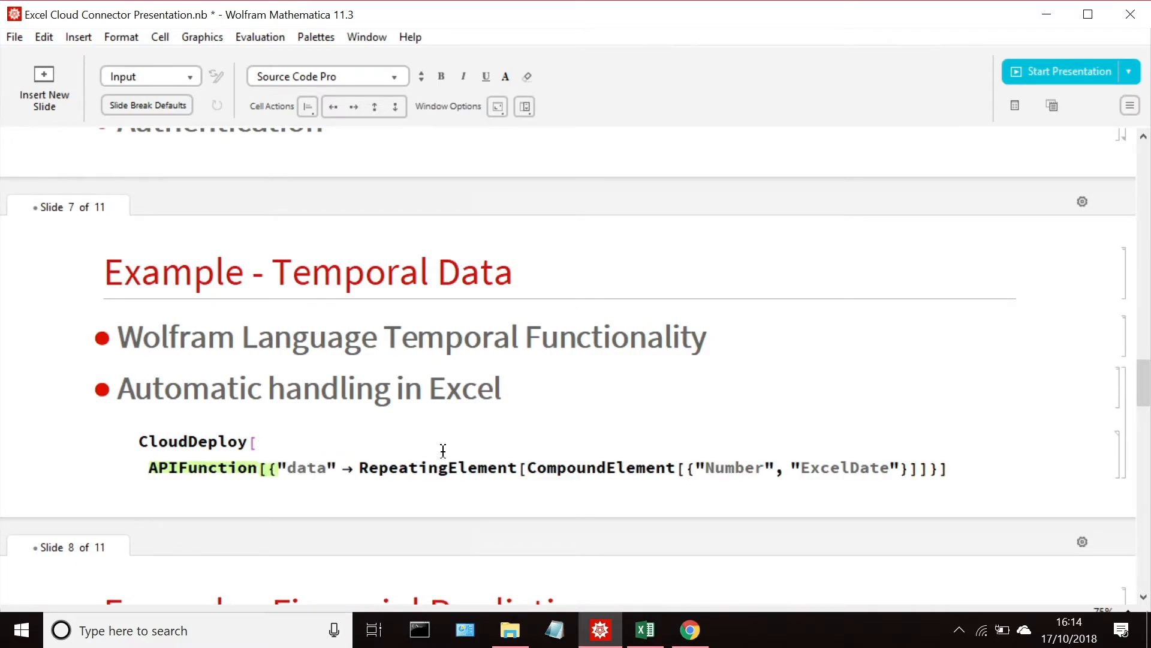
Step: Replace the RepeatingElement type of the "data" parameter with "number" in the Temporal Data slide's APIFunction
triple_click(379, 469)
key("BackSpace")
type("\"£")
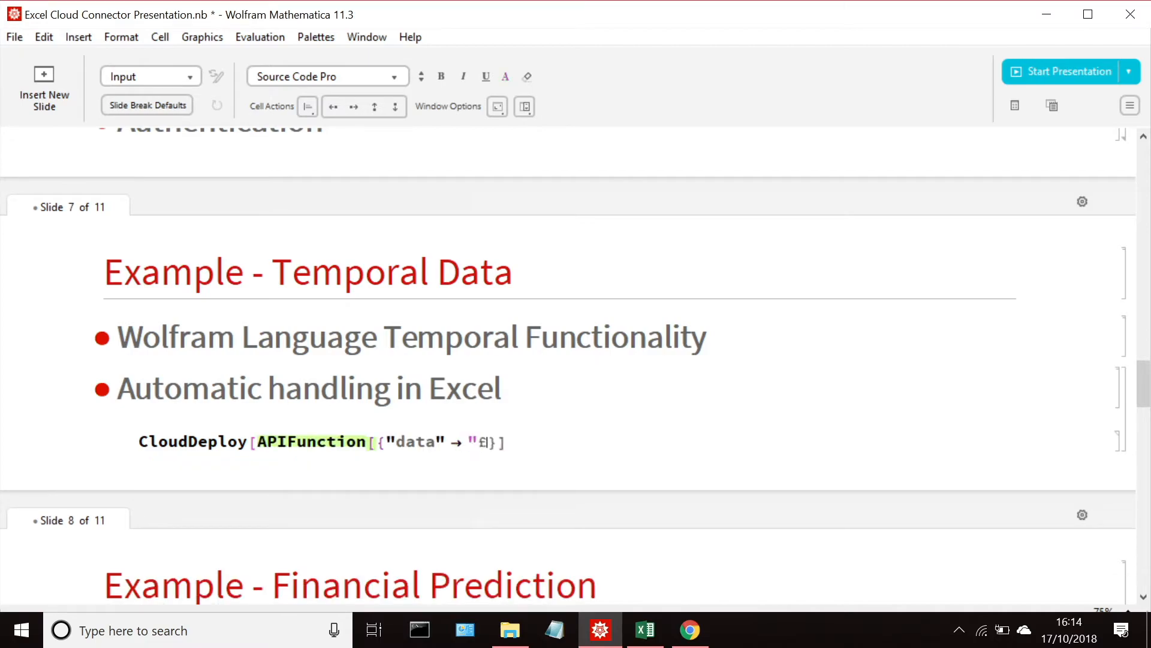
key("BackSpace")
type("\"")
key("Left")
type("number")
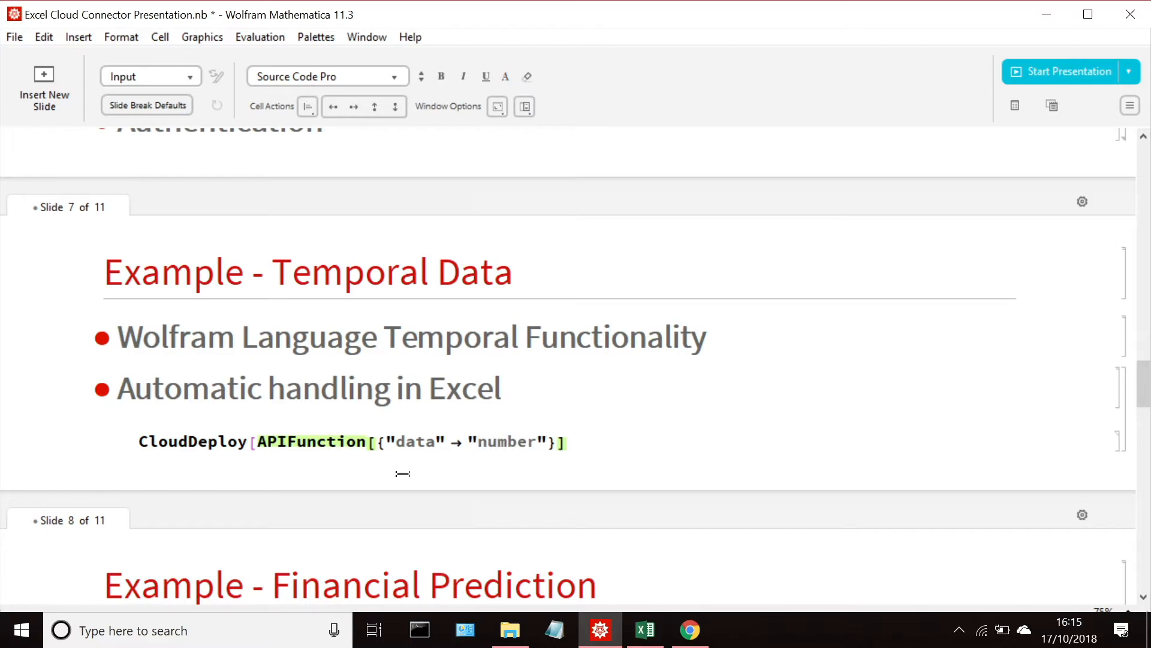
Step: Add DateRange as the second argument of the APIFunction after the "data" parameter specification
left_click(556, 446)
type(",")
type(" DateRnage")
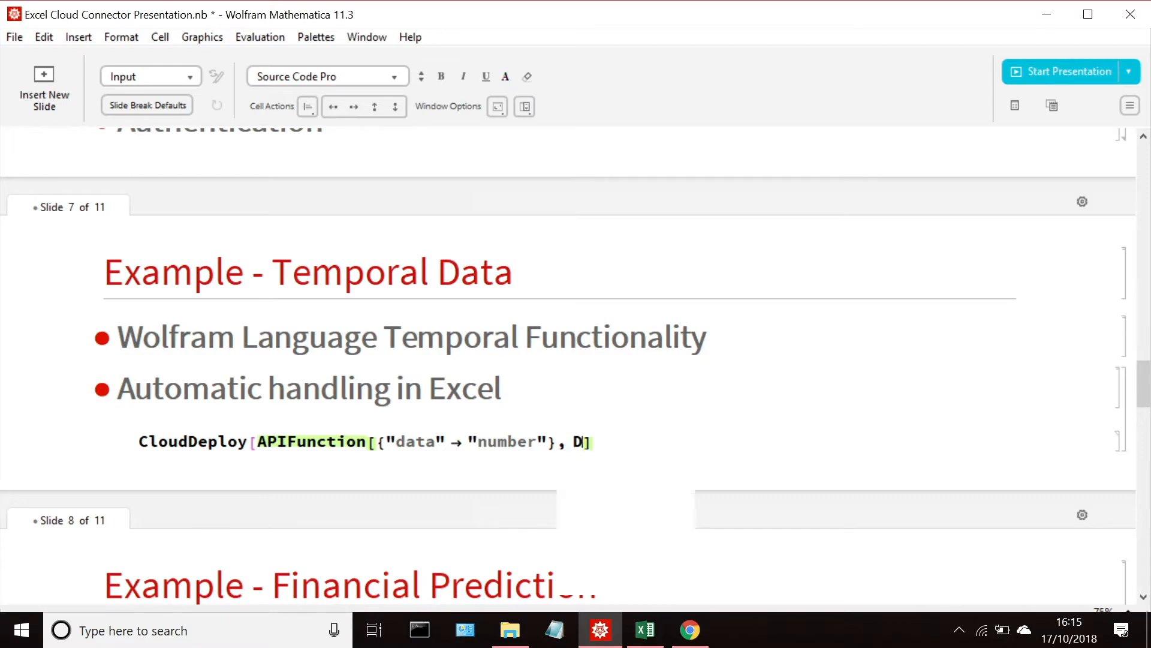
key("BackSpace")
key("BackSpace")
key("BackSpace")
key("BackSpace")
key("BackSpace")
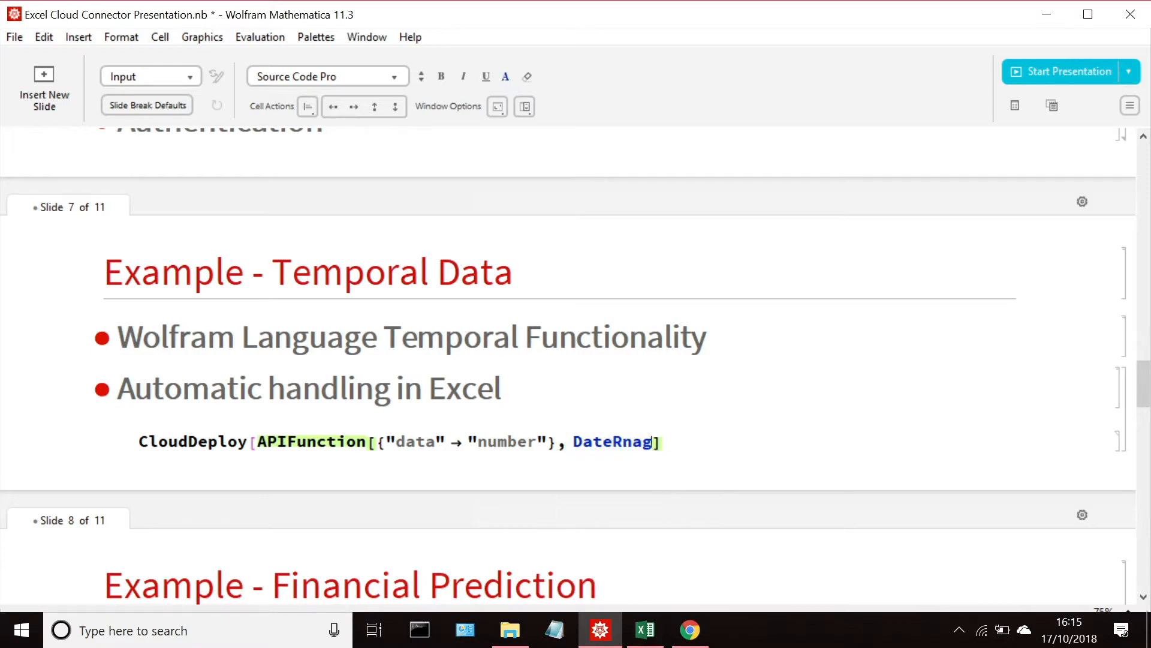
type("Range")
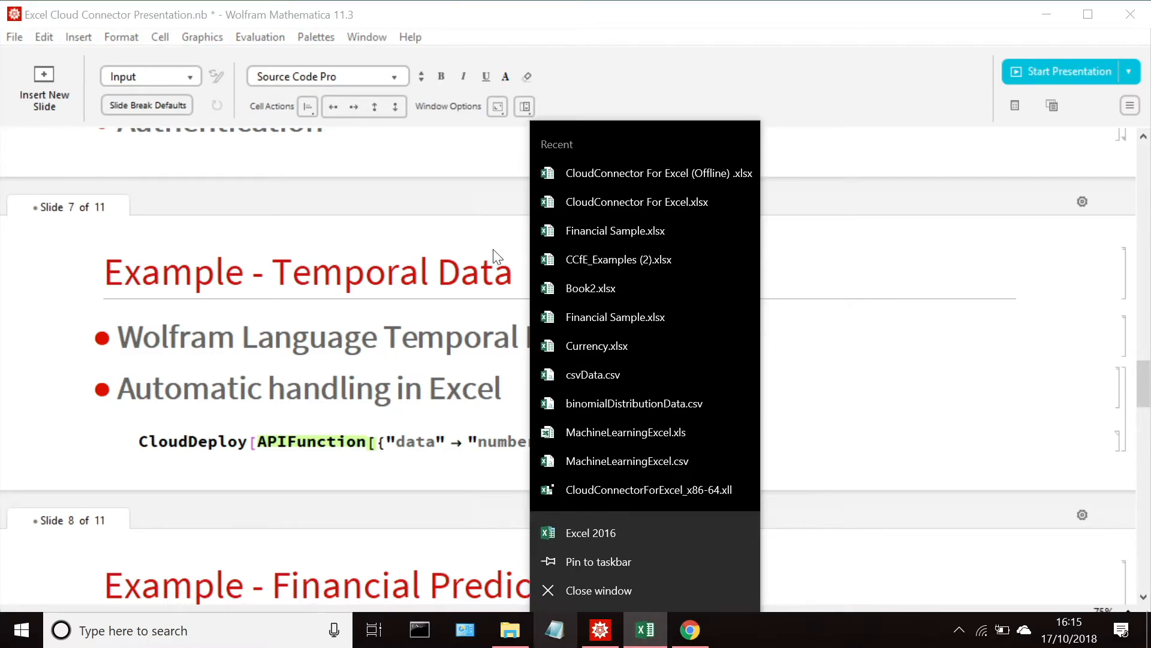
Step: Switch to the Excel workbook and copy DateRange[Today,DatePlus[Today,#1]]& from the Wolfram formula in cell E4
left_click(656, 644)
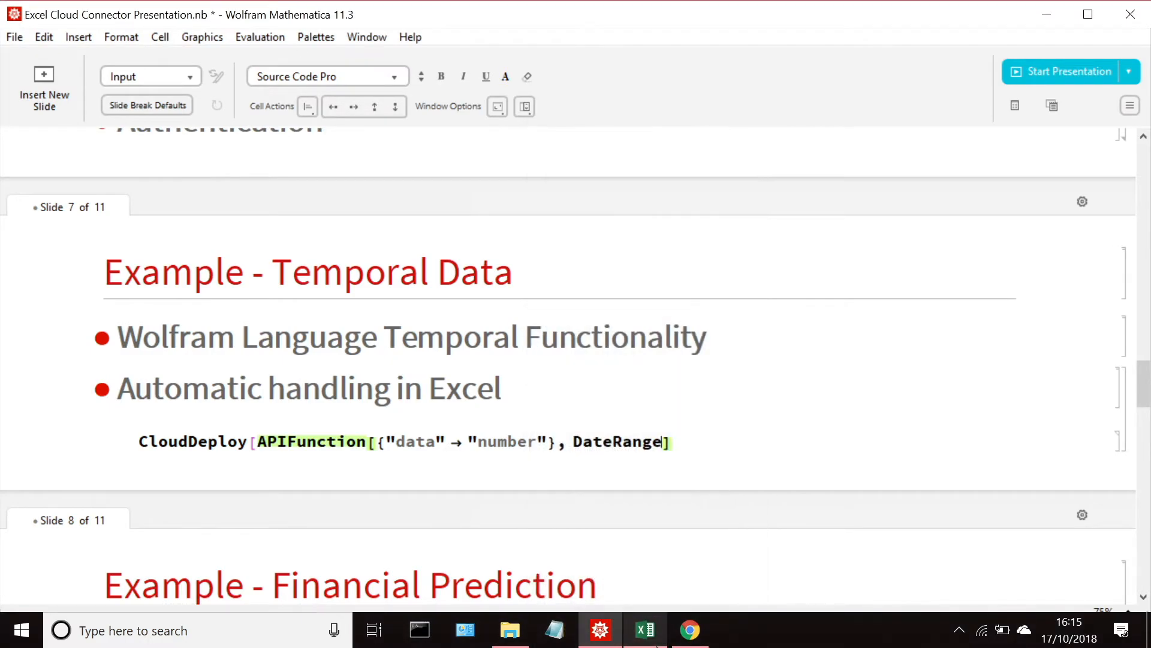
right_click(661, 630)
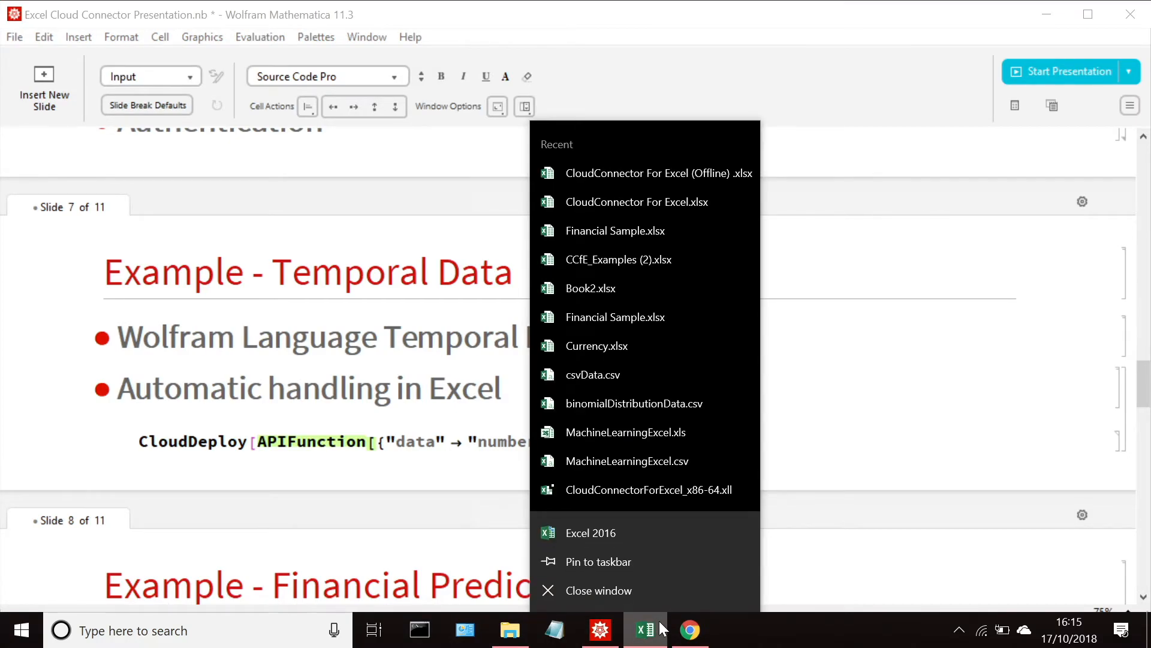
left_click(661, 629)
double_click(306, 281)
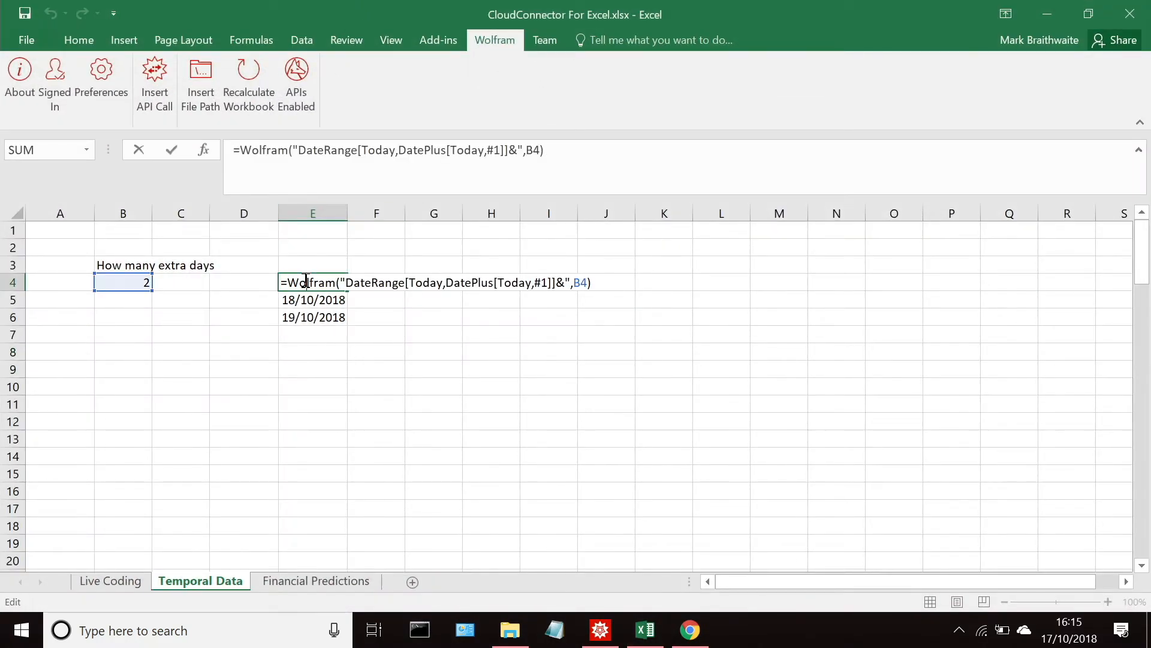
left_click_drag(297, 148, 519, 150)
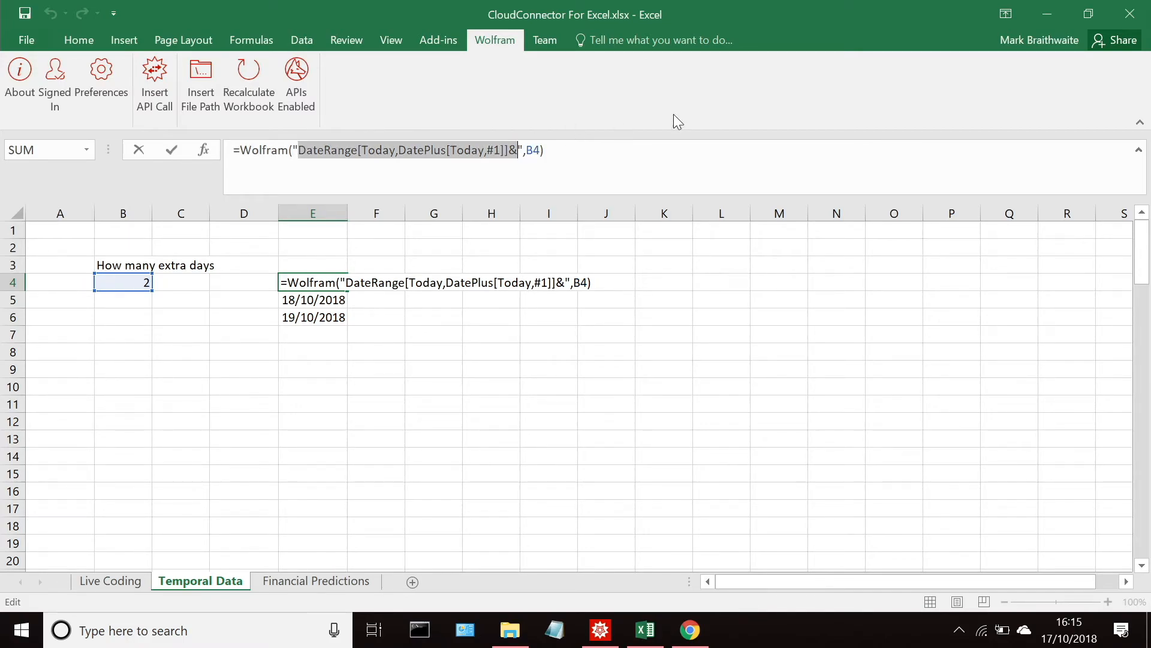
key("ctrl+shift+Return")
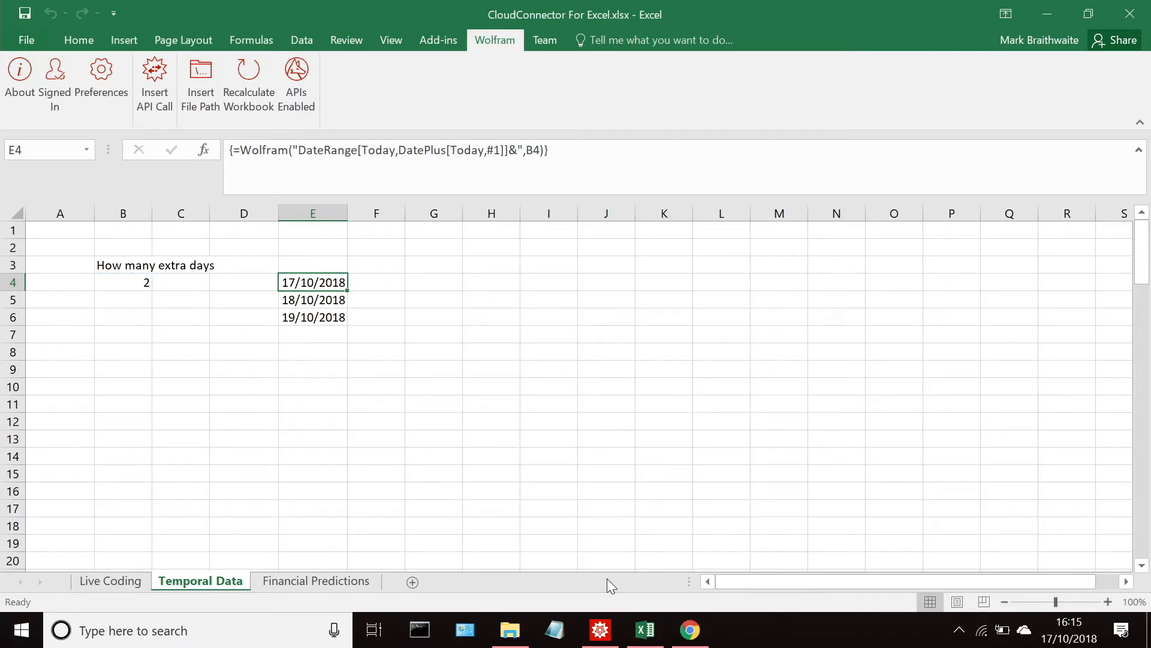
Step: Back in Mathematica, replace DateRange in the APIFunction with the copied DateRange[Today, DatePlus[Today, #1]] & expression
left_click(600, 630)
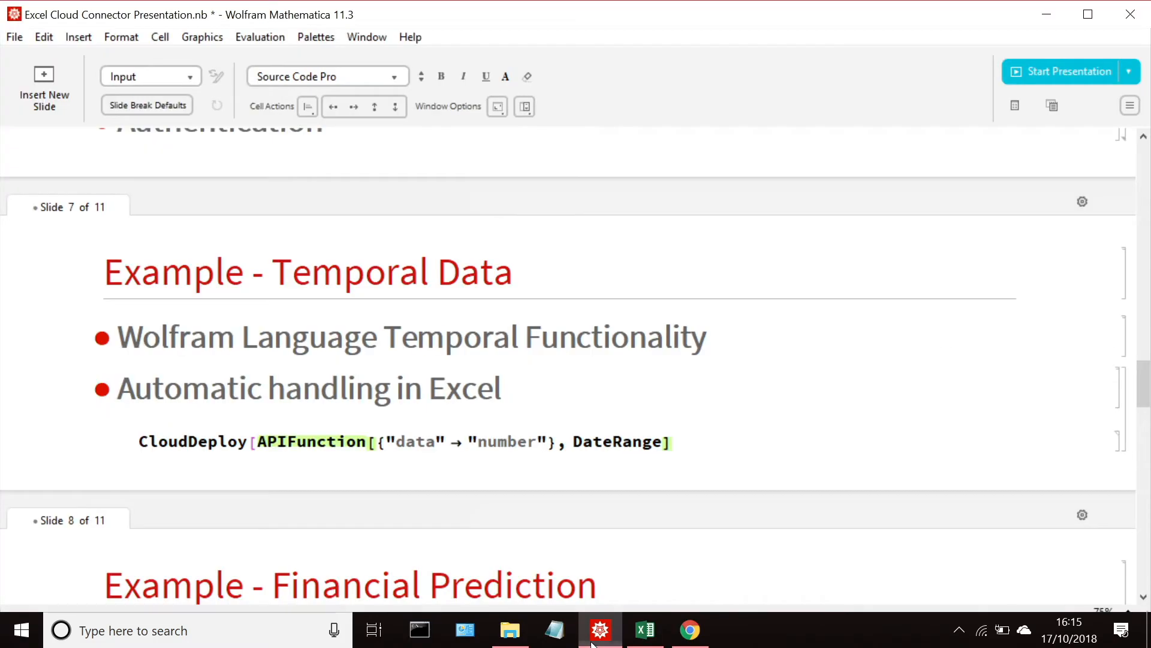
double_click(611, 429)
left_click(611, 429)
double_click(611, 428)
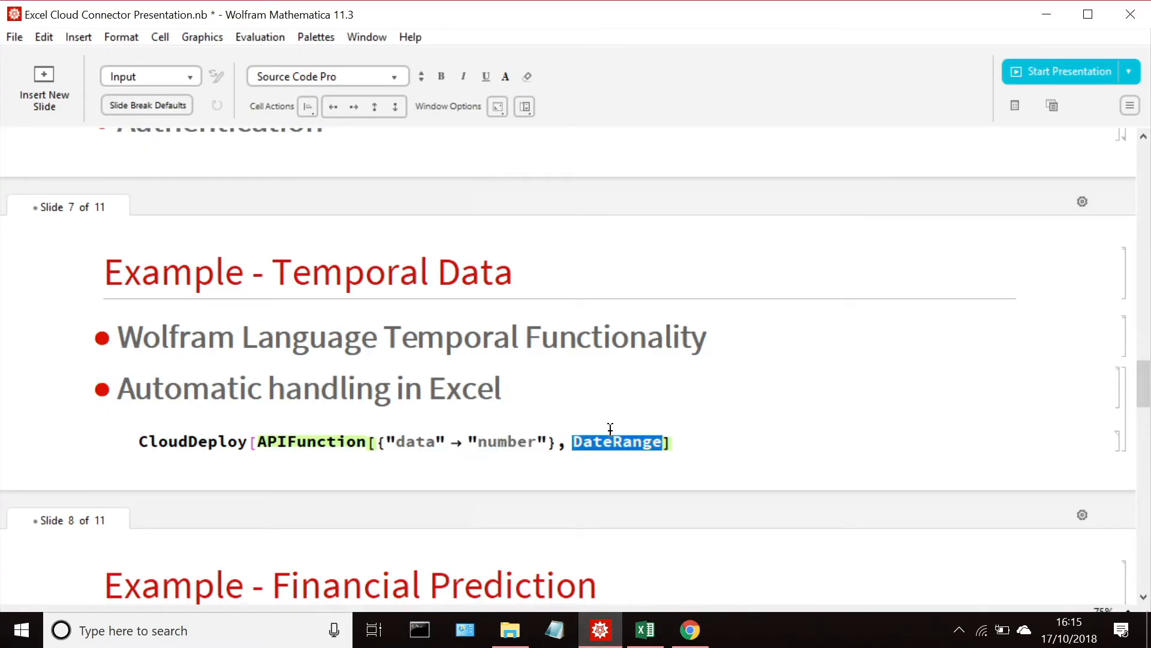
type("DateRange[Today, DatePlus[Today, #1]] &")
Step: Add Permissions → "Public" to the CloudDeploy call, close its bracket and evaluate it
left_click(969, 443)
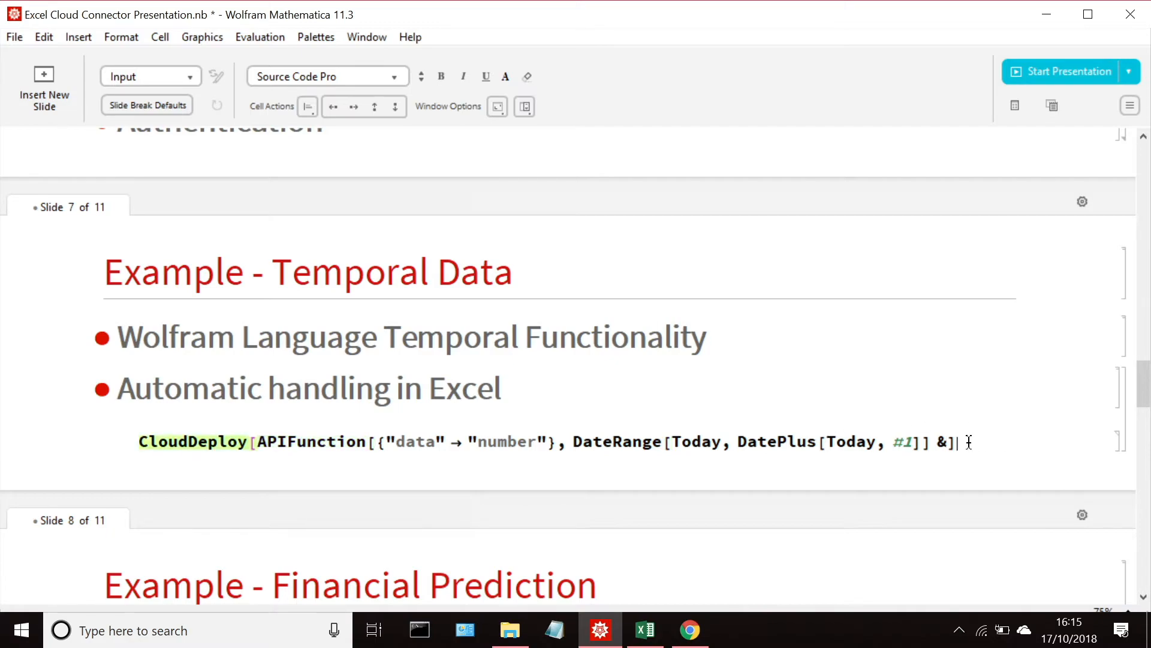
type("d")
key("BackSpace")
key("BackSpace")
type(", Permissions →")
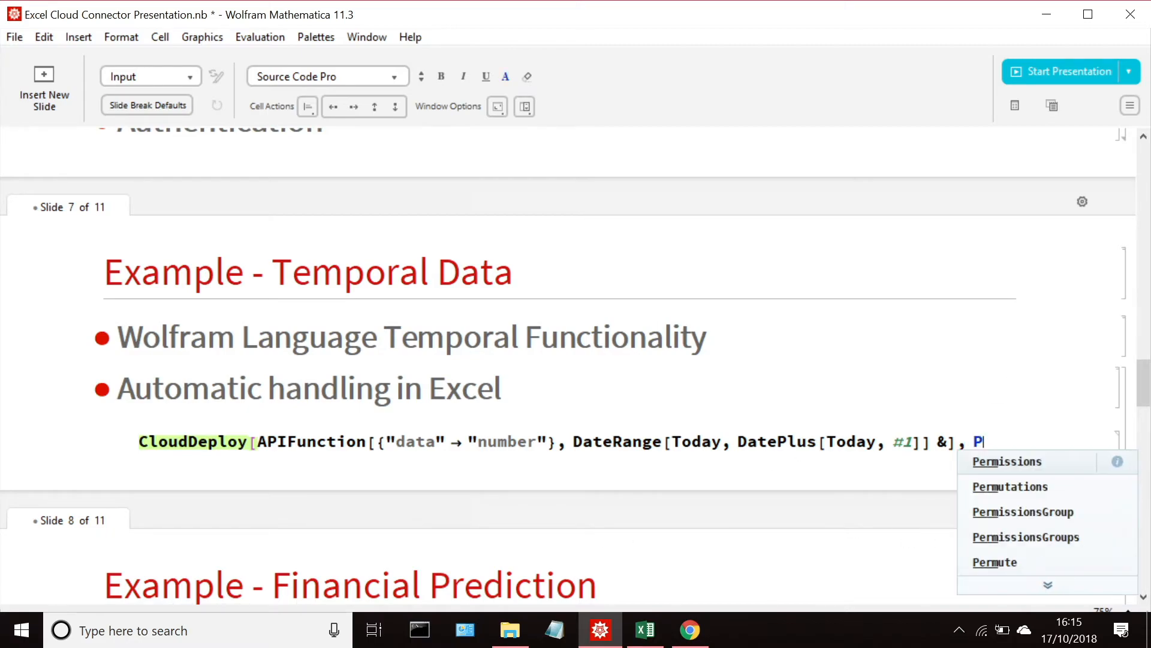
key("Down")
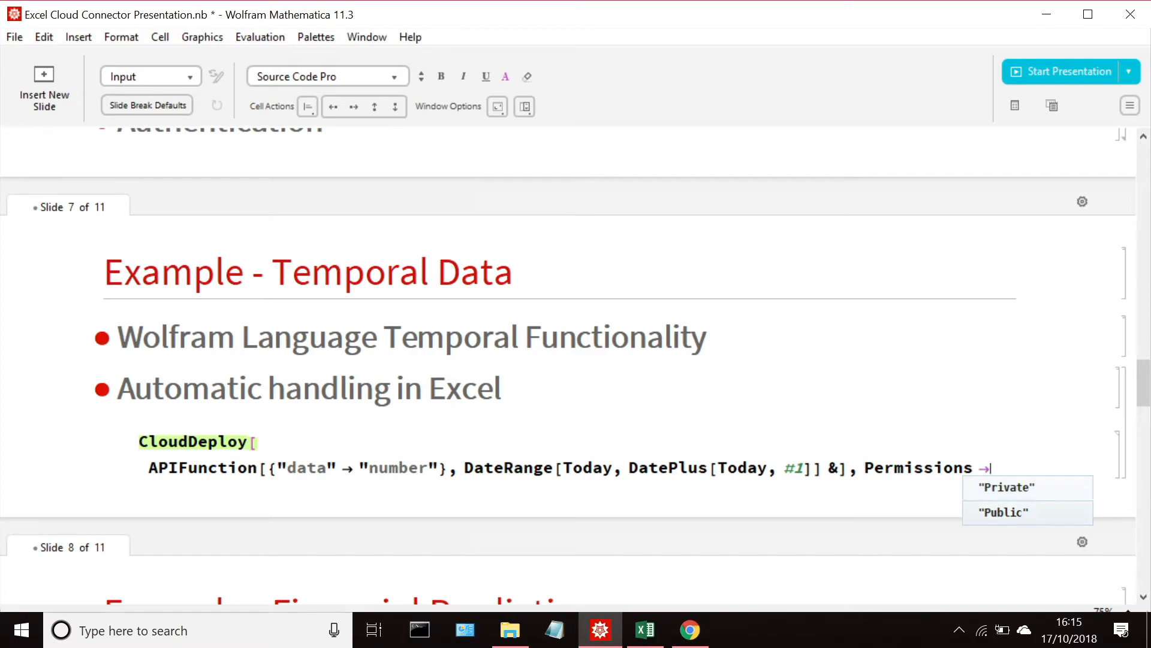
key("Return")
type("]")
key("shift+Return")
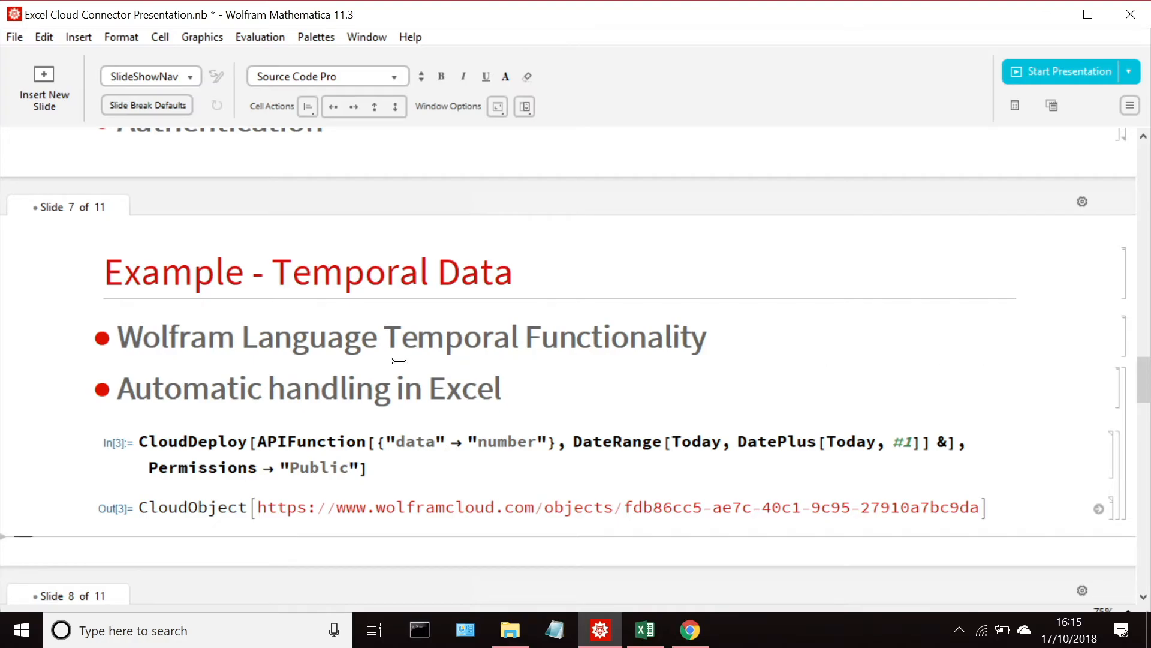
Step: Insert the cloud object name "WTCCfE2018" before the Permissions option and evaluate the CloudDeploy call again
left_click(976, 437)
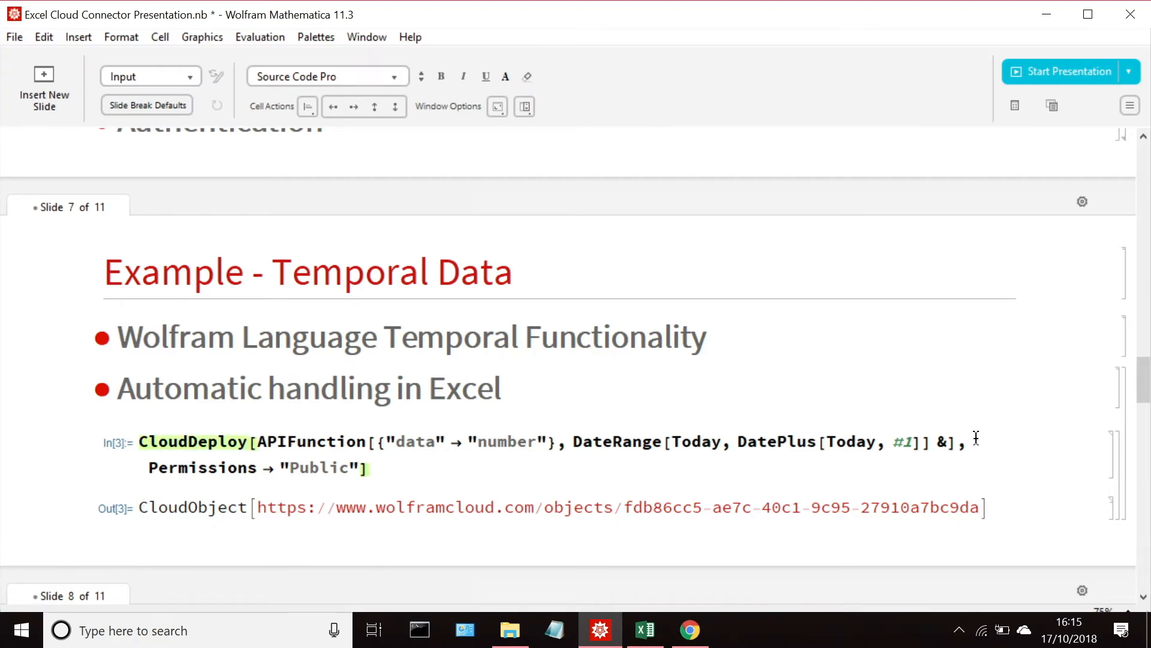
type("\"\", ")
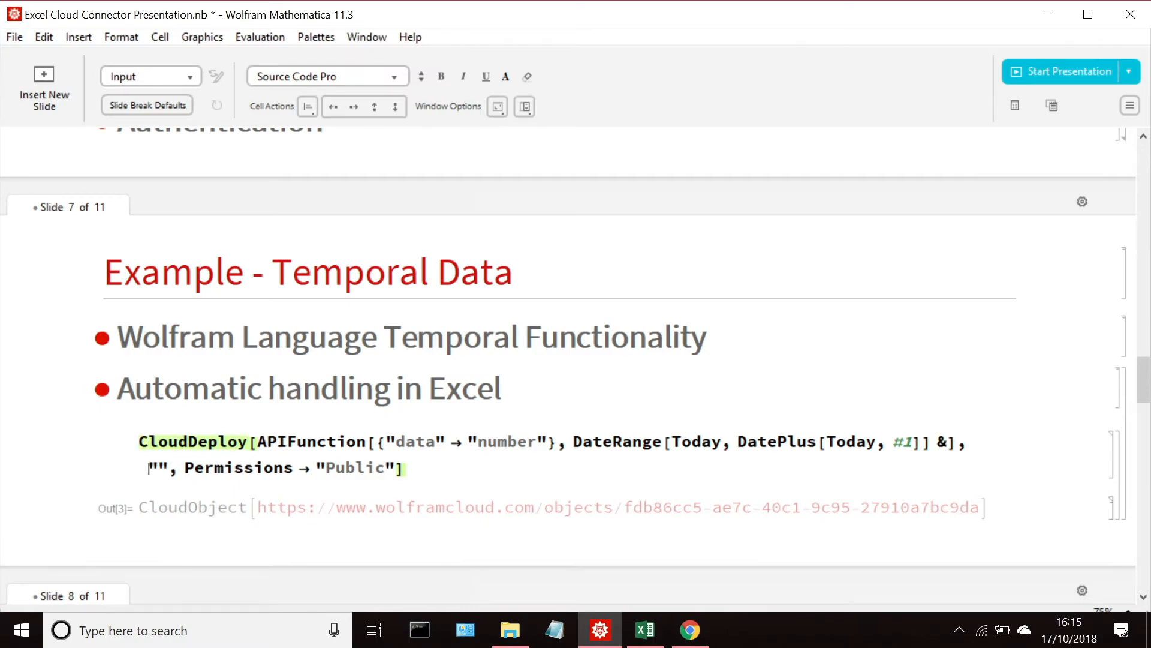
type("Q")
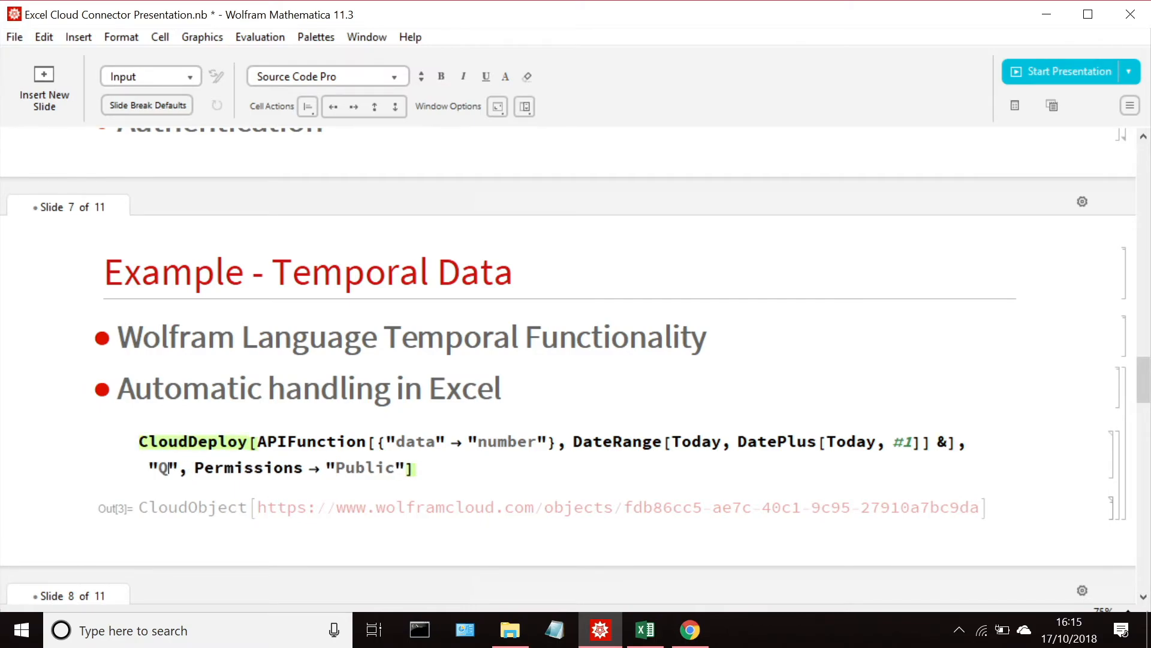
key("BackSpace")
key("BackSpace")
type("\"WTC")
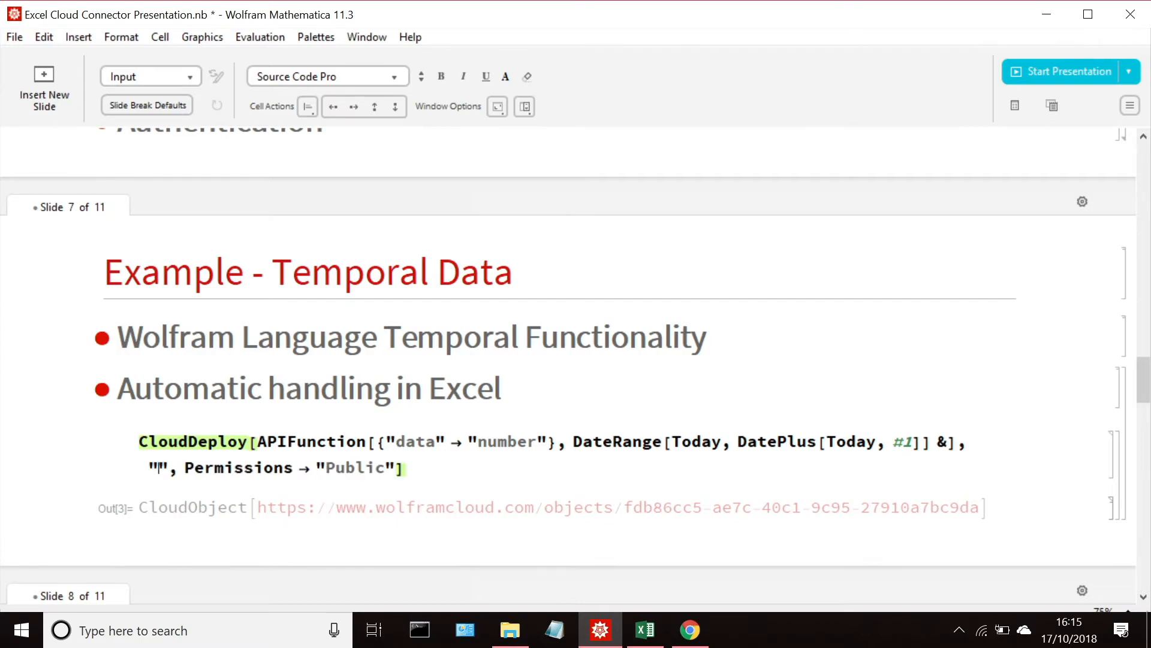
type("C")
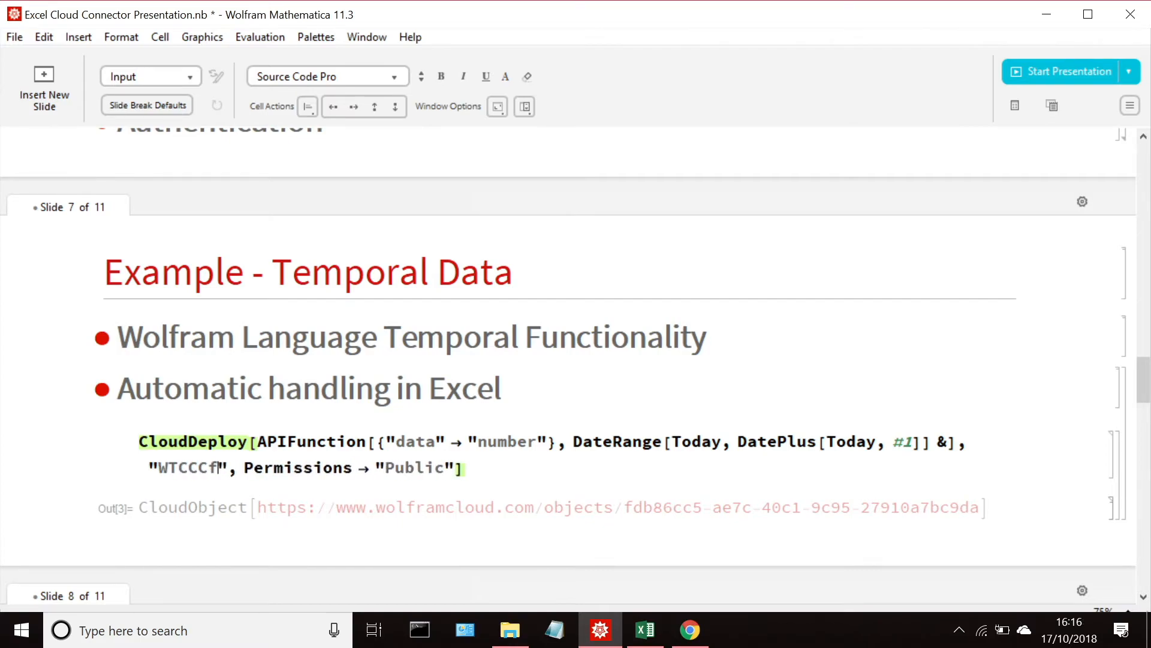
type("fE2017")
key("BackSpace")
type("8")
key("Return")
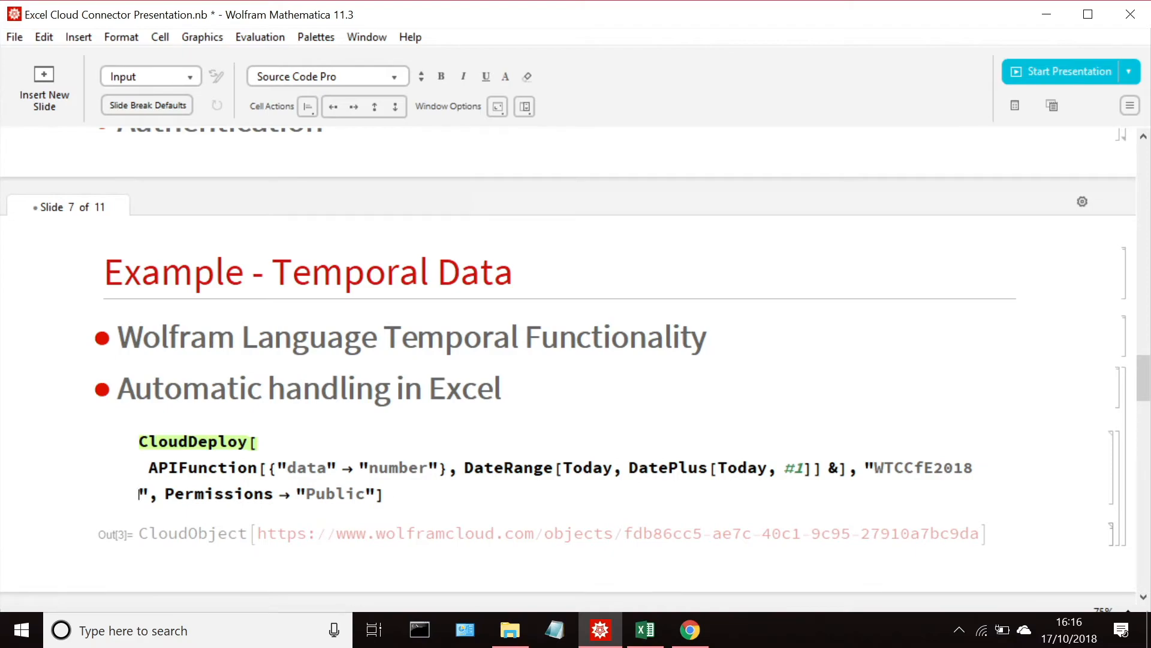
key("BackSpace")
key("shift+Return")
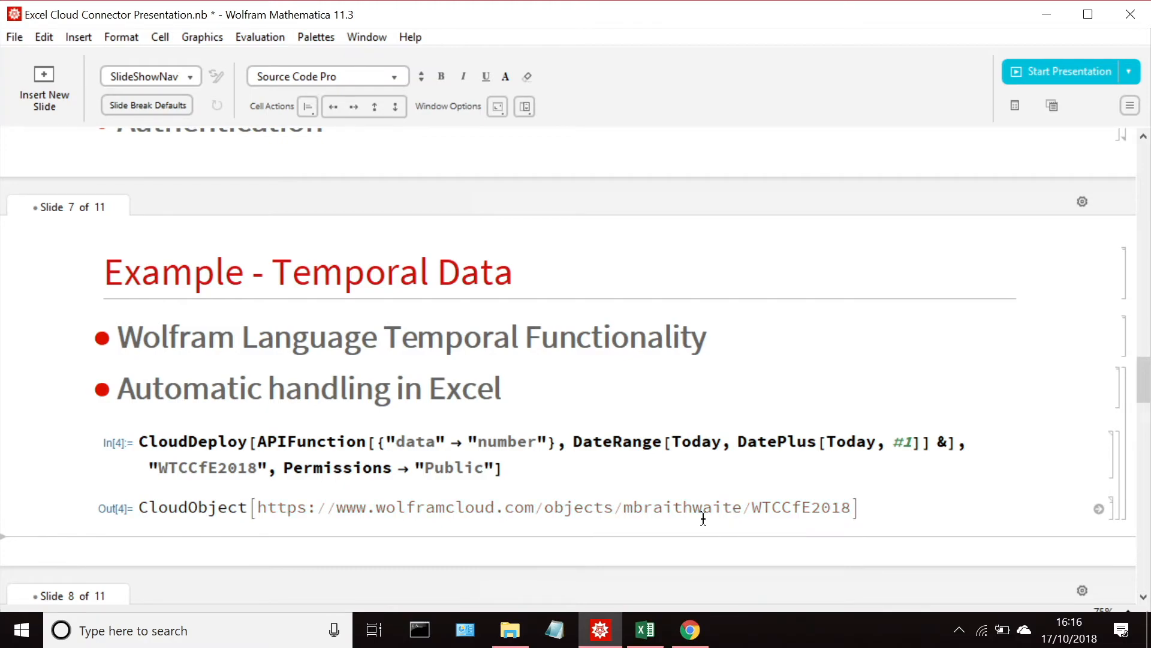
Step: Switch to Excel and start a WolframAPI formula in cell G4 with an empty string as its argument
left_click(645, 630)
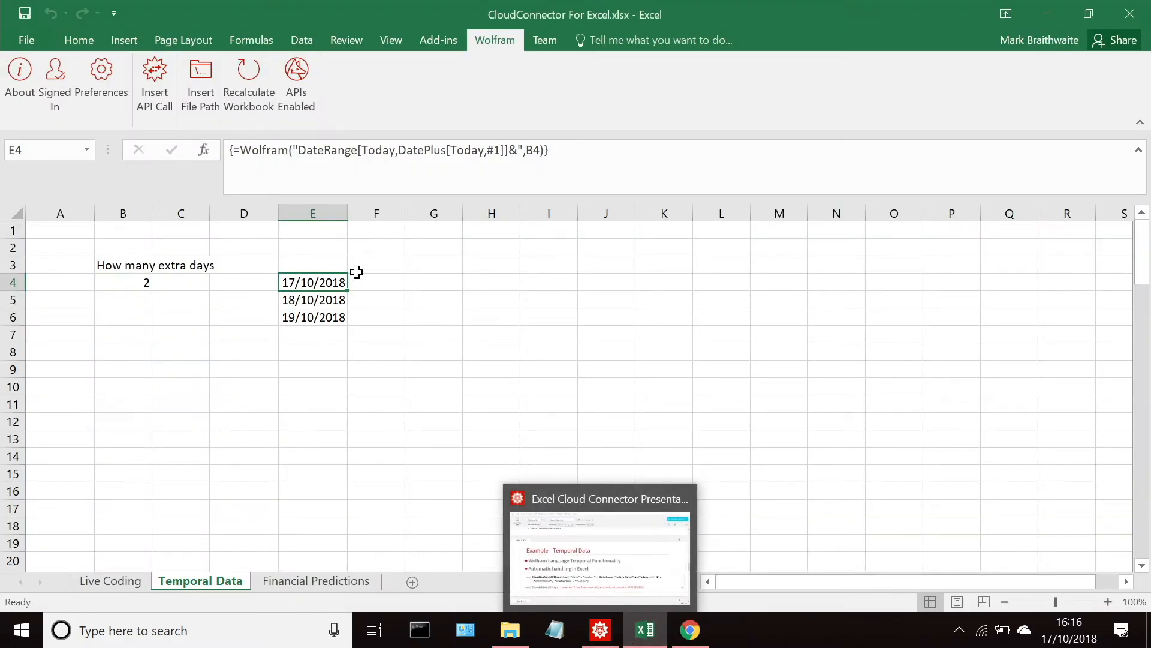
left_click(411, 271)
left_click(414, 281)
left_click(329, 180)
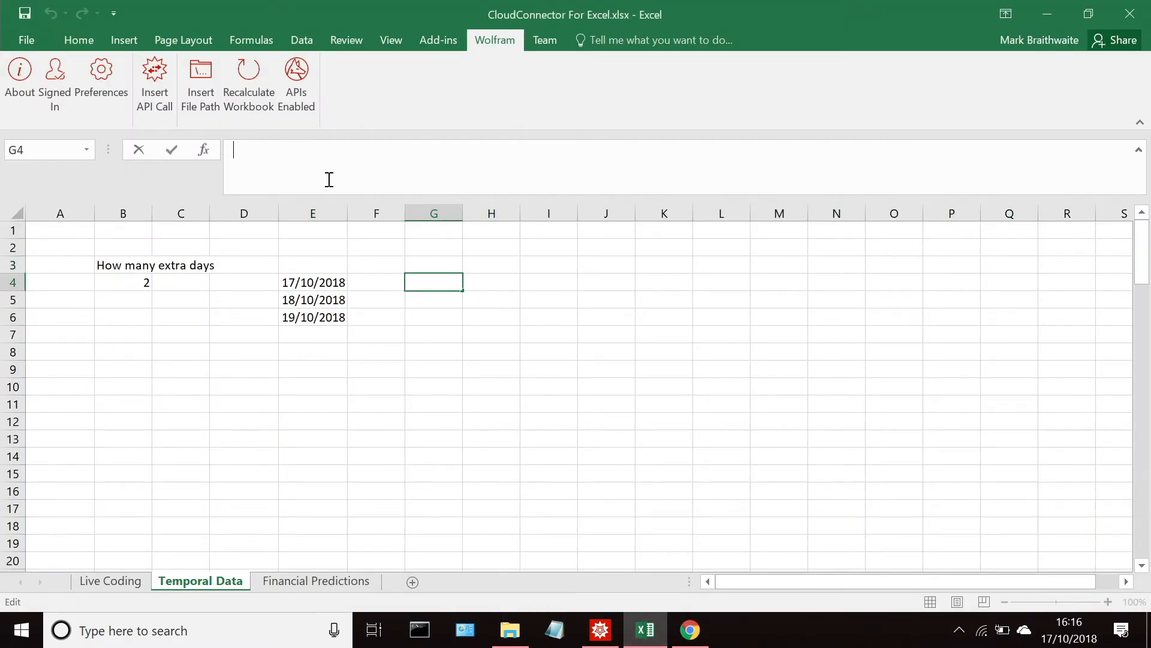
type("=Wolfram")
key("Down")
key("Tab")
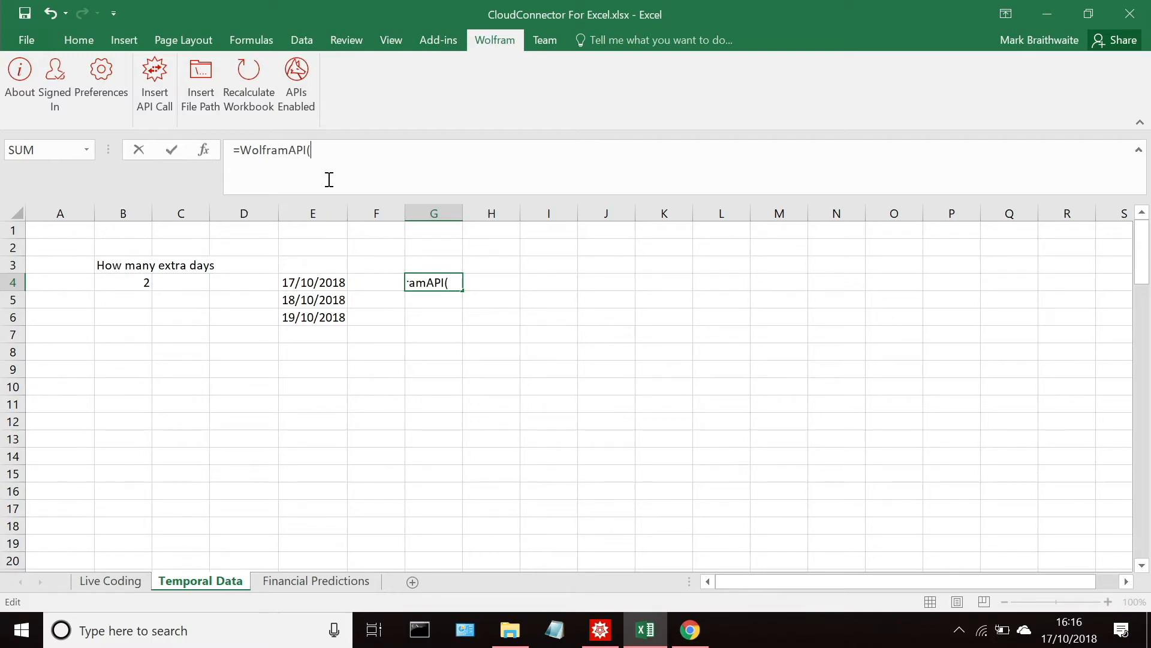
type("\"\"")
Step: Review the example WolframAPI call under "Incase I forget ...." on Mathematica's Financial Prediction slide and return to the Excel workbook
right_click(610, 635)
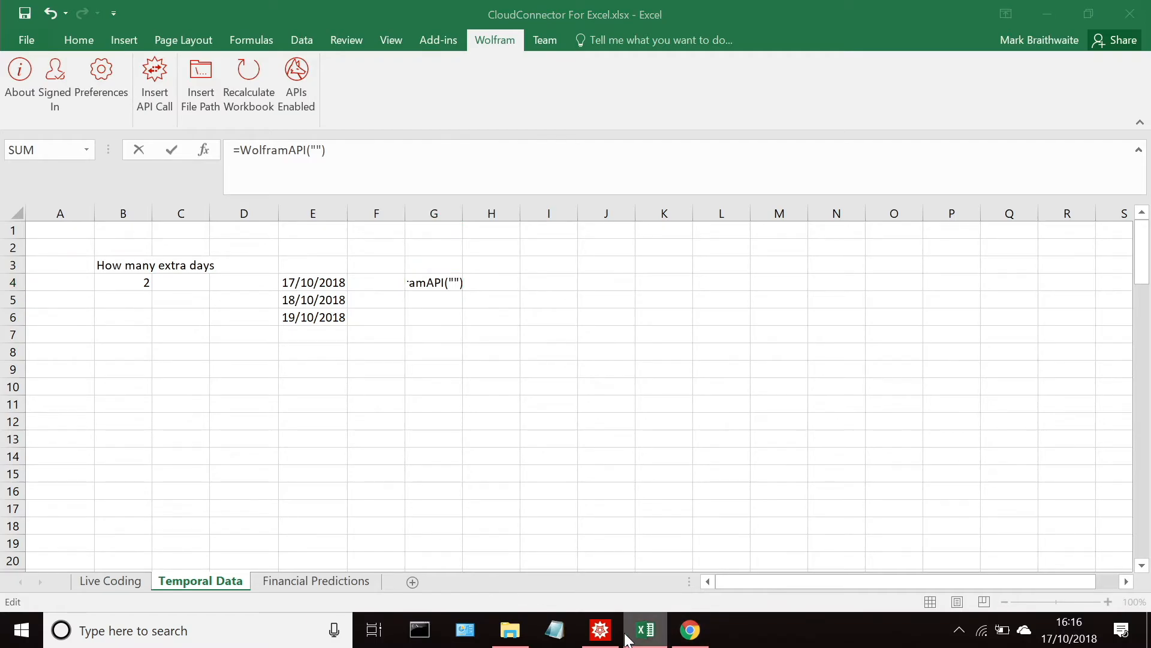
key("Escape")
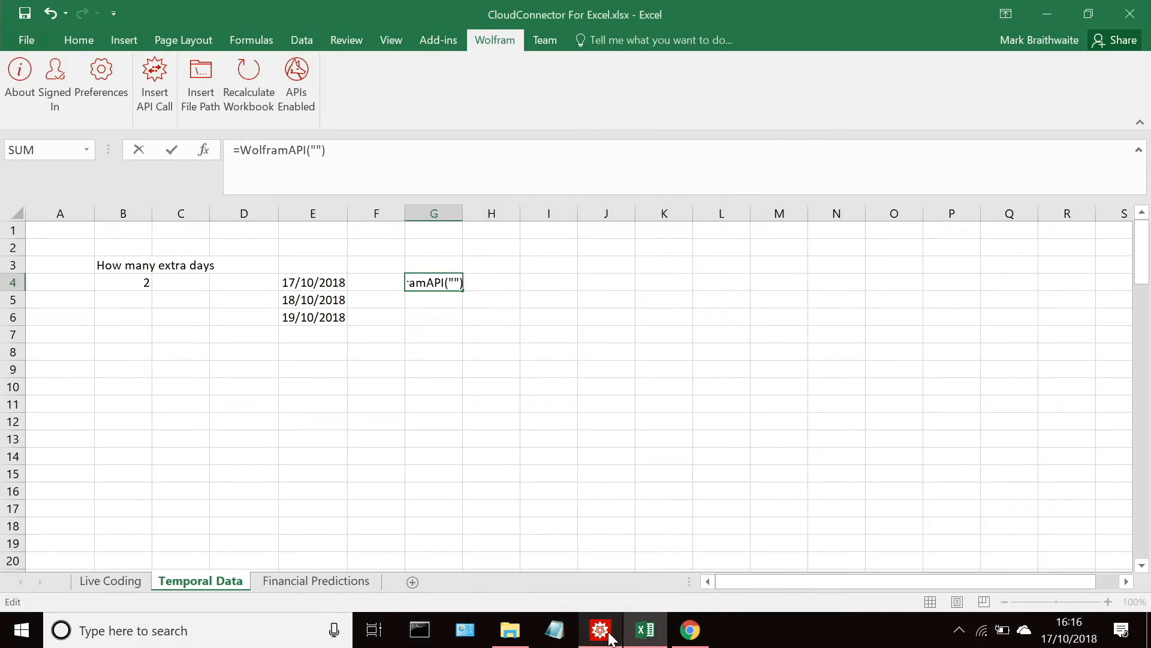
left_click(611, 635)
scroll(451, 330, "down", 5)
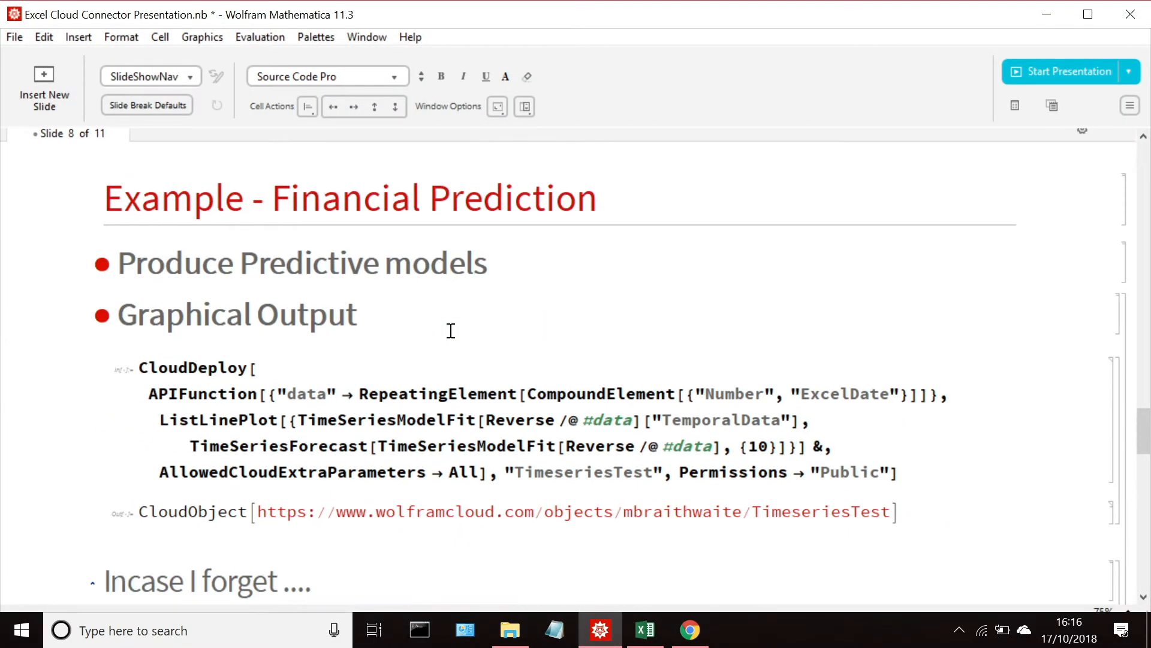
scroll(451, 330, "down", 5)
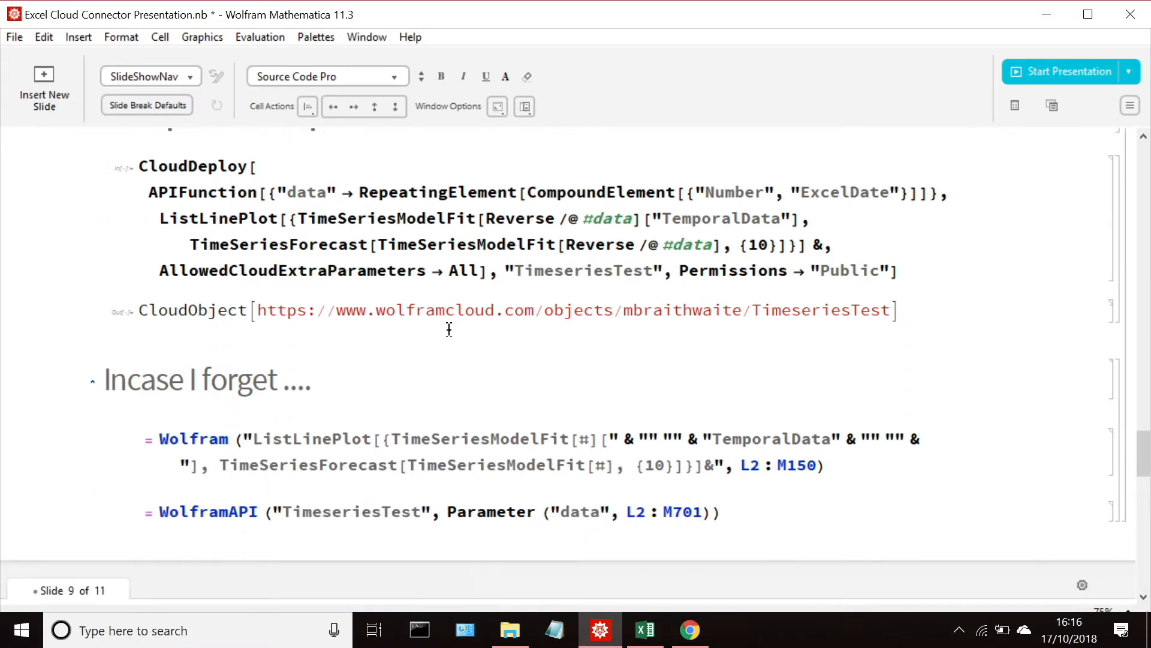
scroll(450, 328, "up", 8)
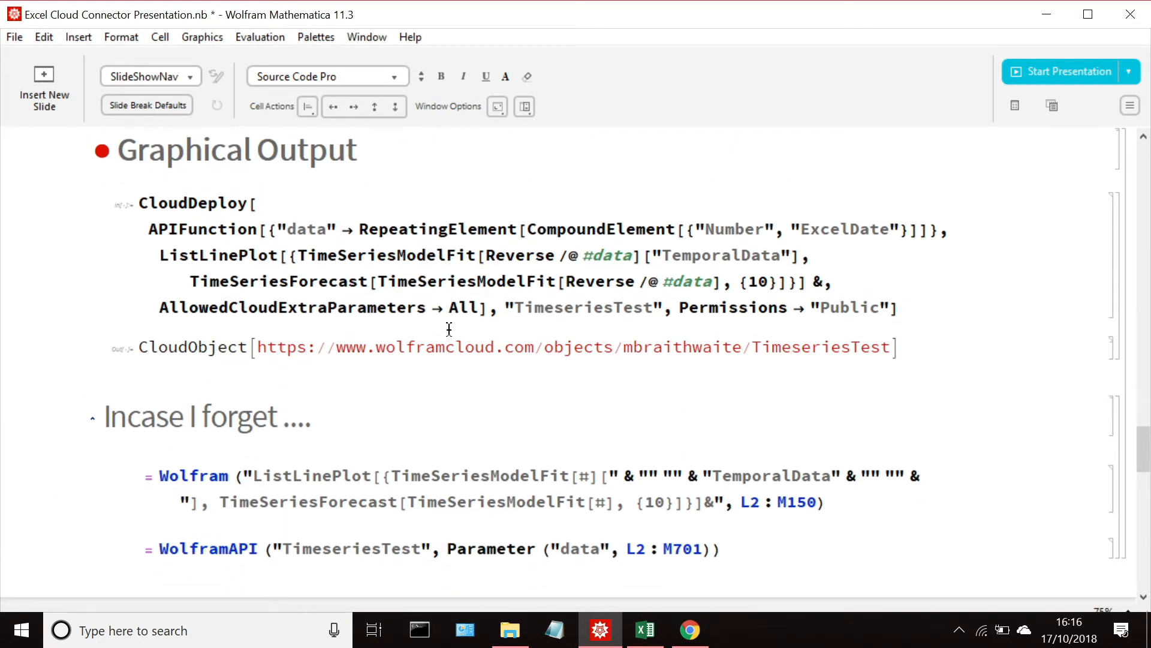
left_click(1047, 14)
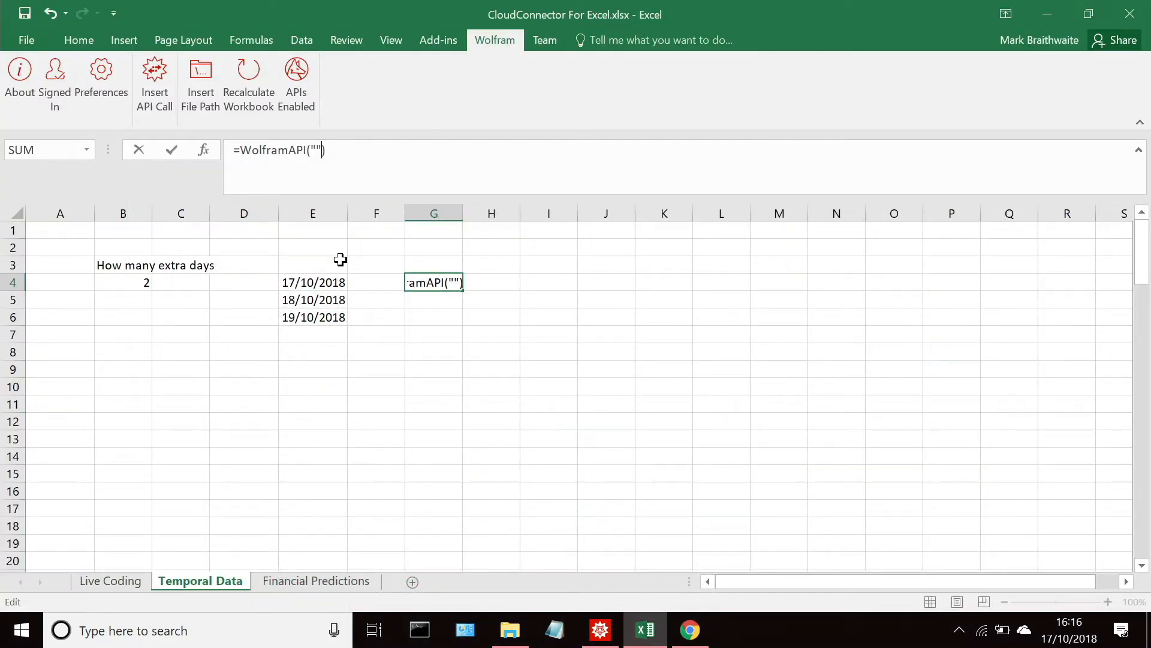
Step: Enter WTCCCfE2018 as the API name in cell G4's WolframAPI formula, followed by a comma for the next argument
type("WTC")
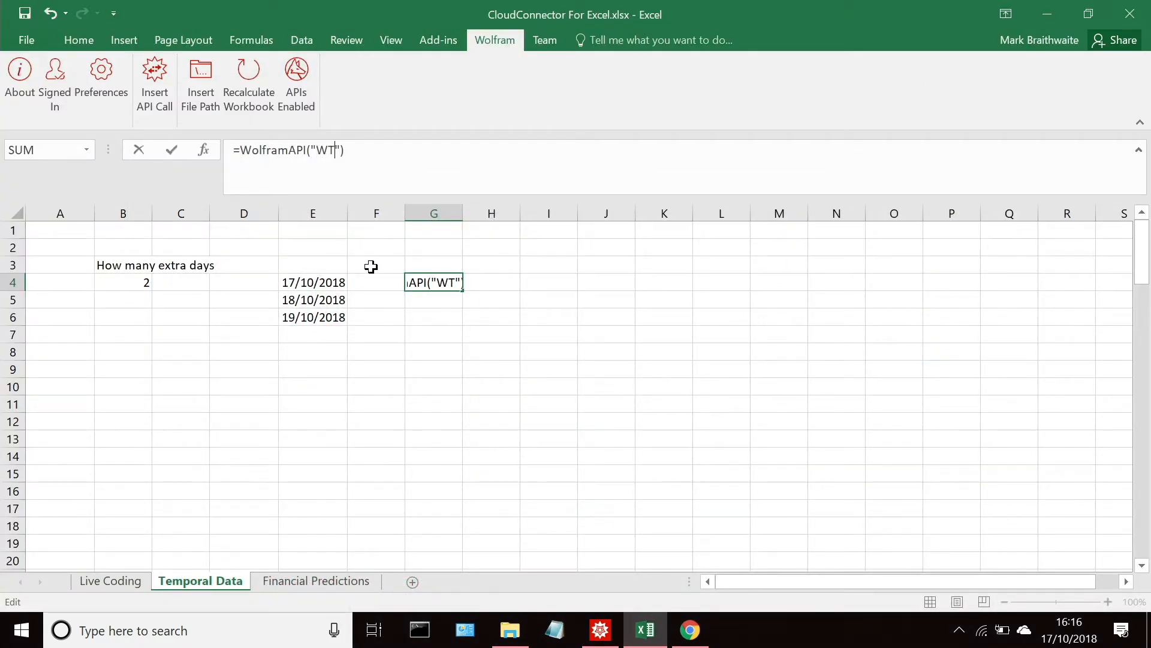
type("CCCfe")
key("BackSpace")
type("E2018")
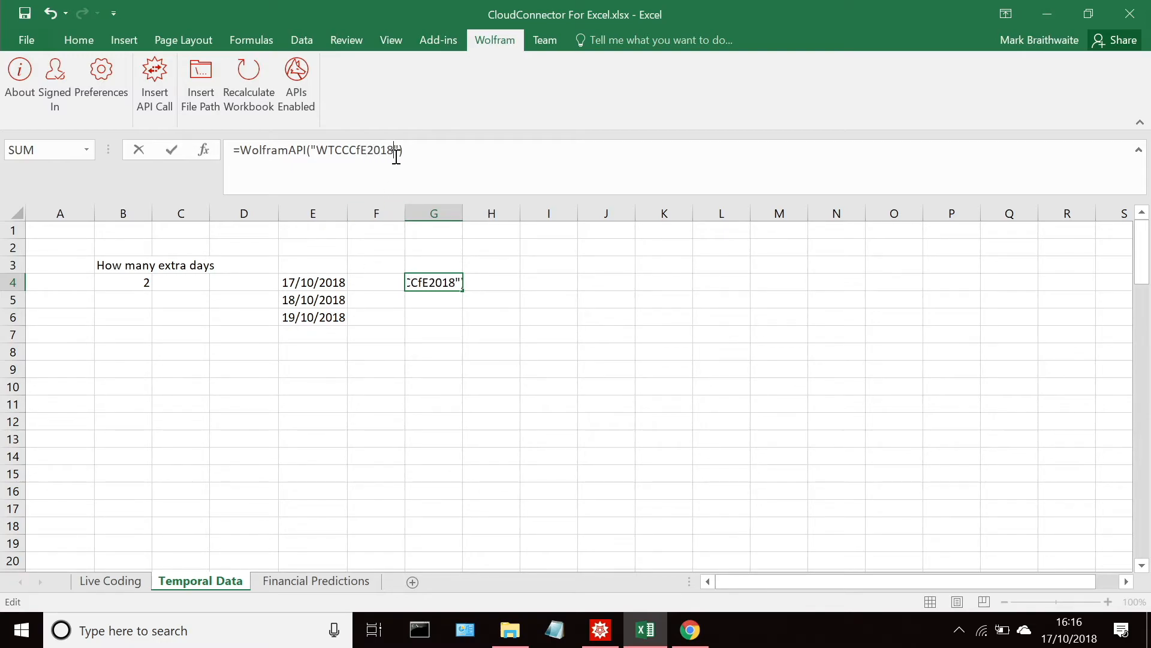
type(")")
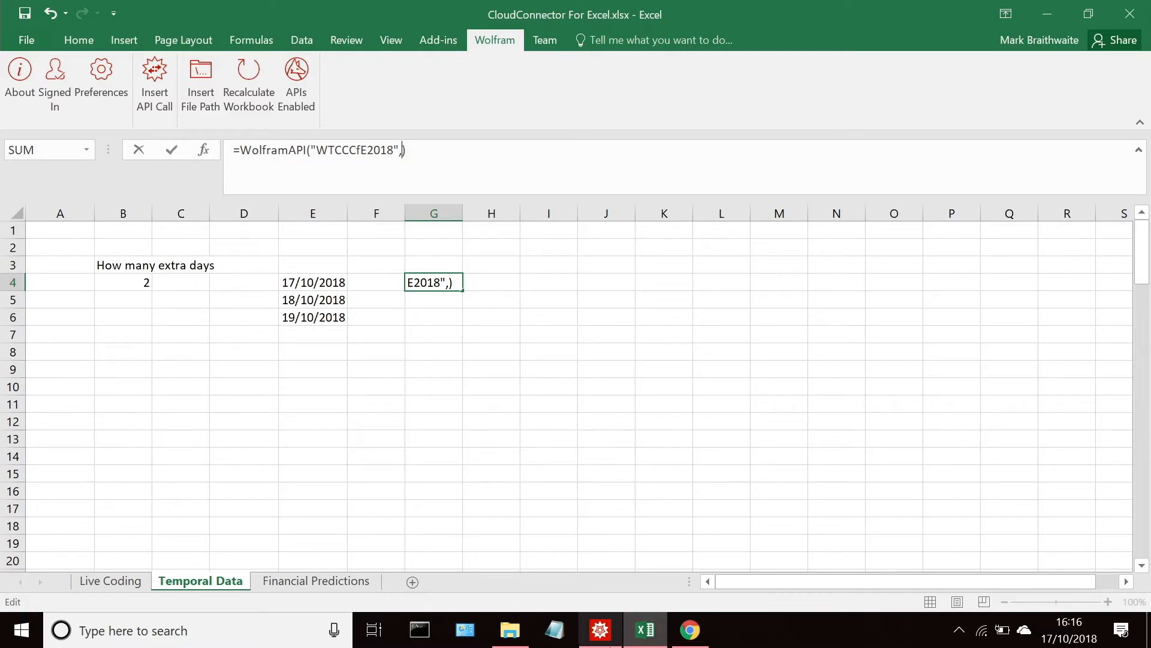
Step: Copy the word Parameter from Mathematica's example WolframAPI call and paste it as the second argument in Excel cell G4's formula
left_click(591, 637)
scroll(413, 277, "down", 10)
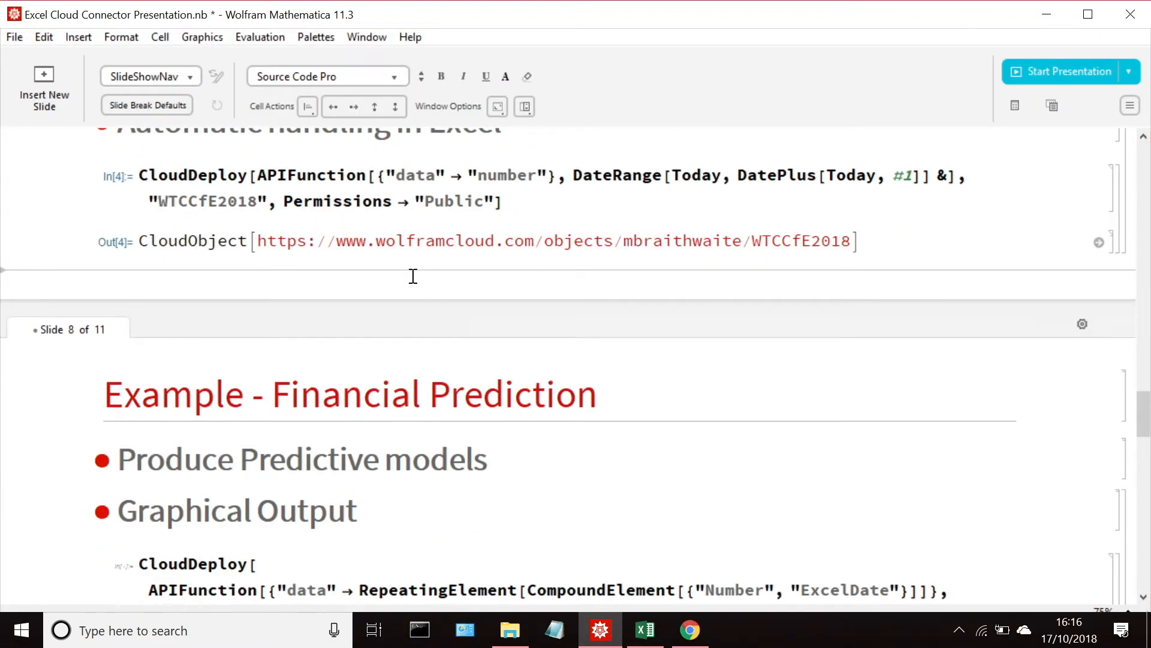
scroll(553, 140, "up", 3)
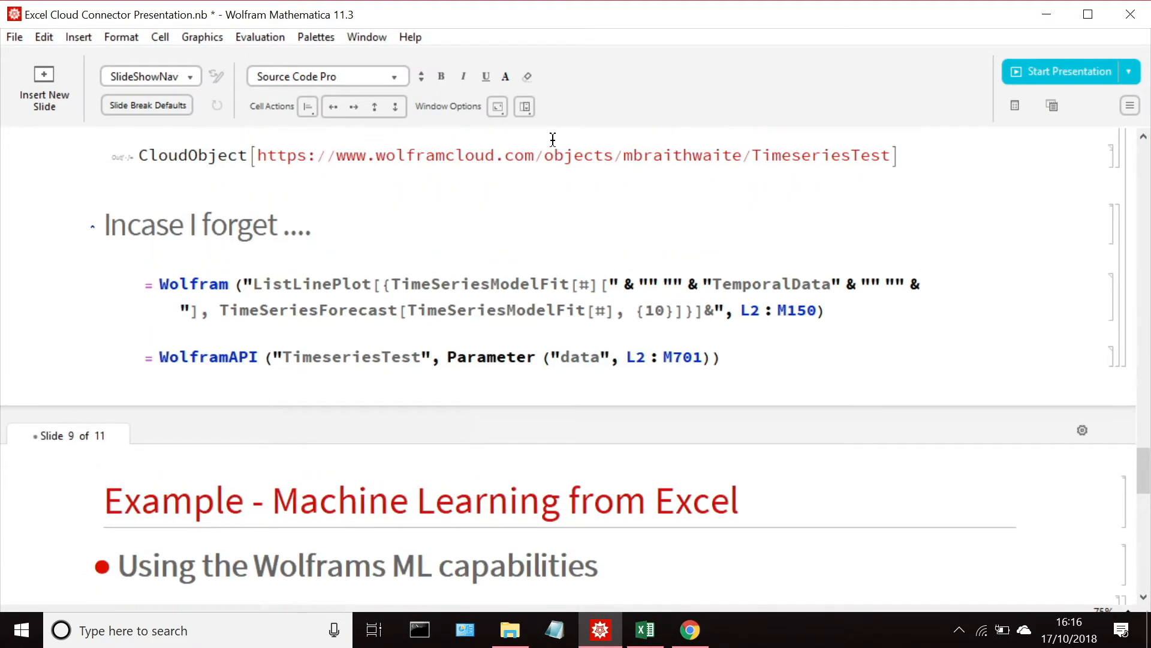
triple_click(478, 352)
left_click(477, 352)
double_click(477, 352)
key("ctrl+c")
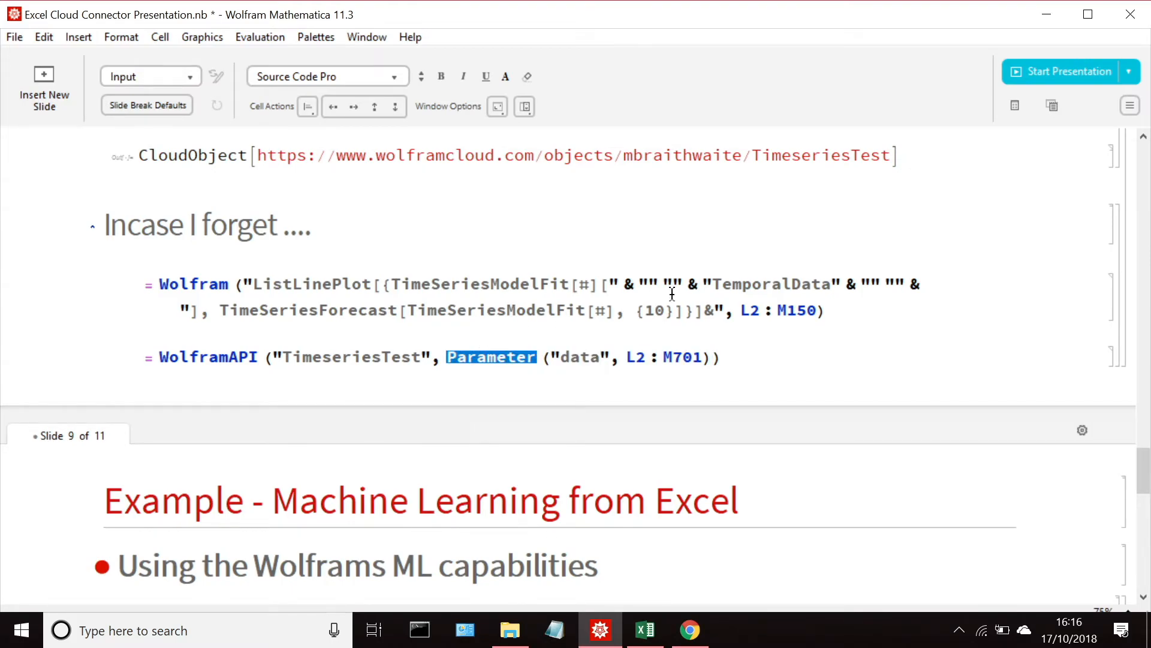
left_click(1048, 16)
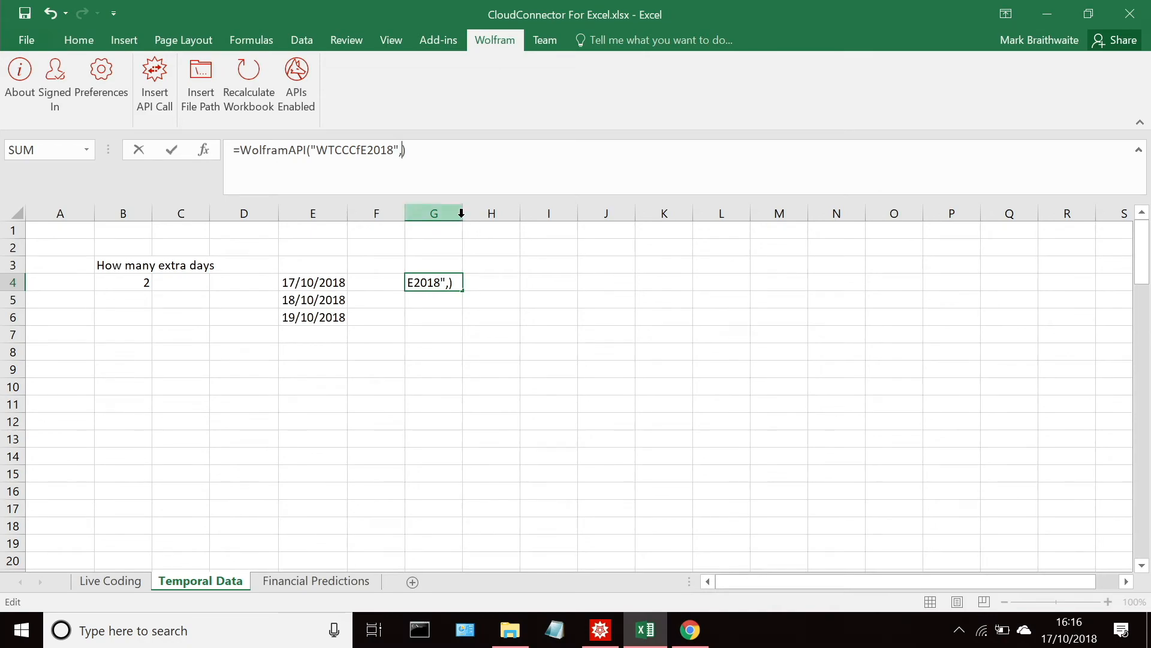
key("ctrl+v")
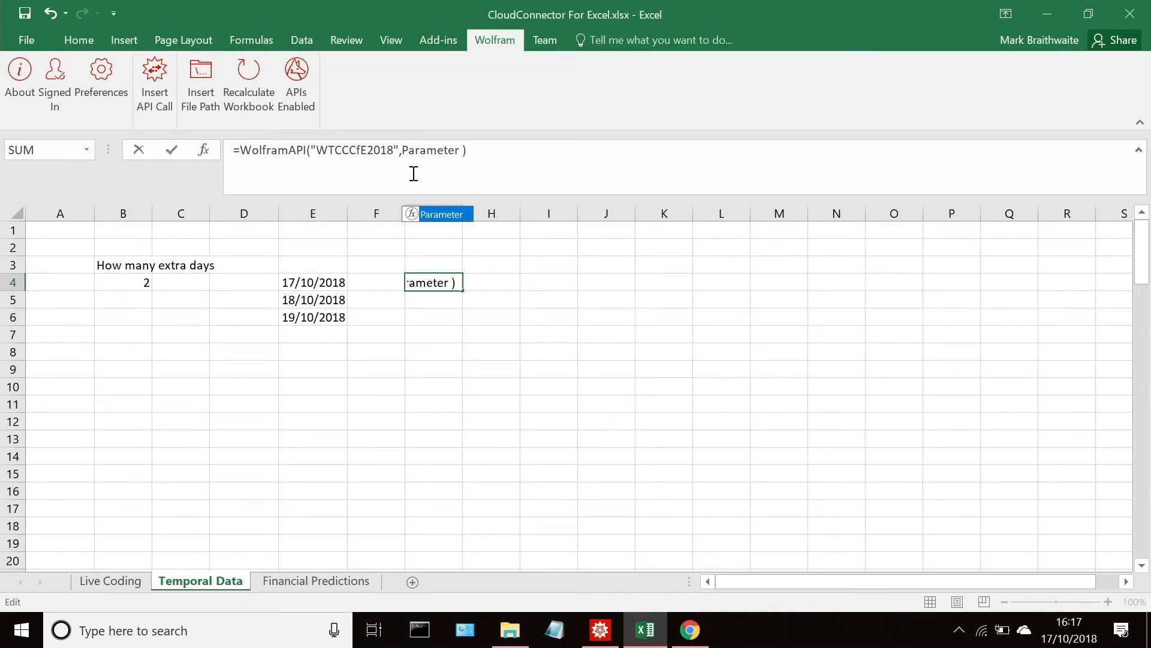
Step: Add empty parentheses directly after Parameter in cell G4's formula, run it, and dismiss the Wolfram API dialog
key("BackSpace")
type("[]")
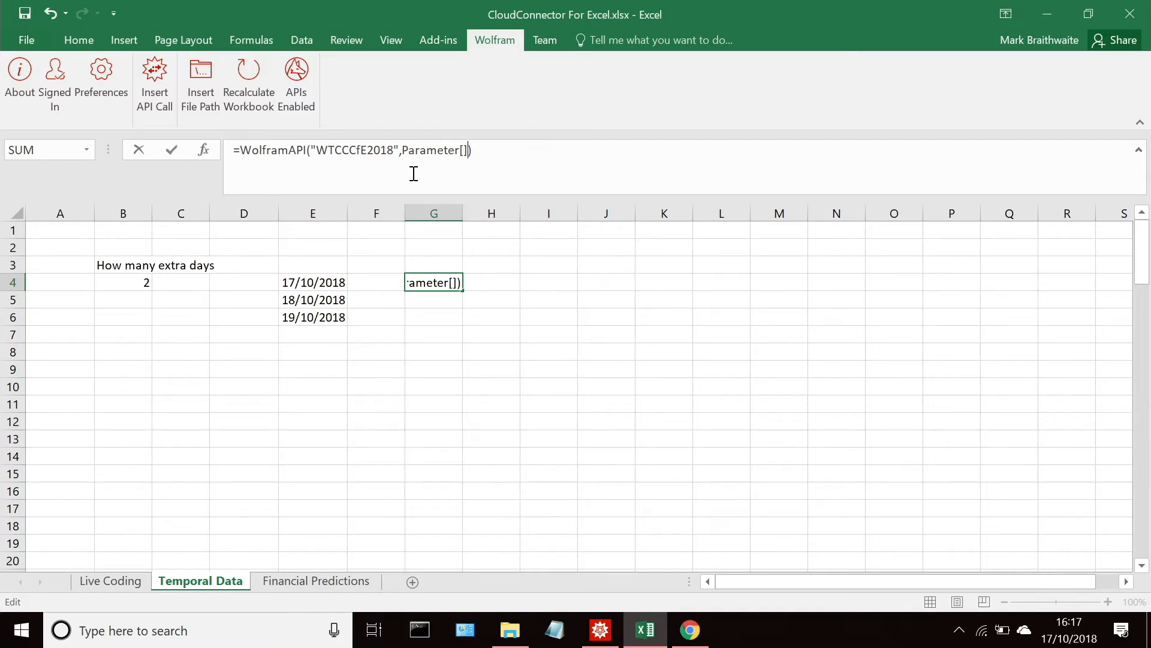
key("BackSpace")
key("BackSpace")
type("(")
left_click(116, 286)
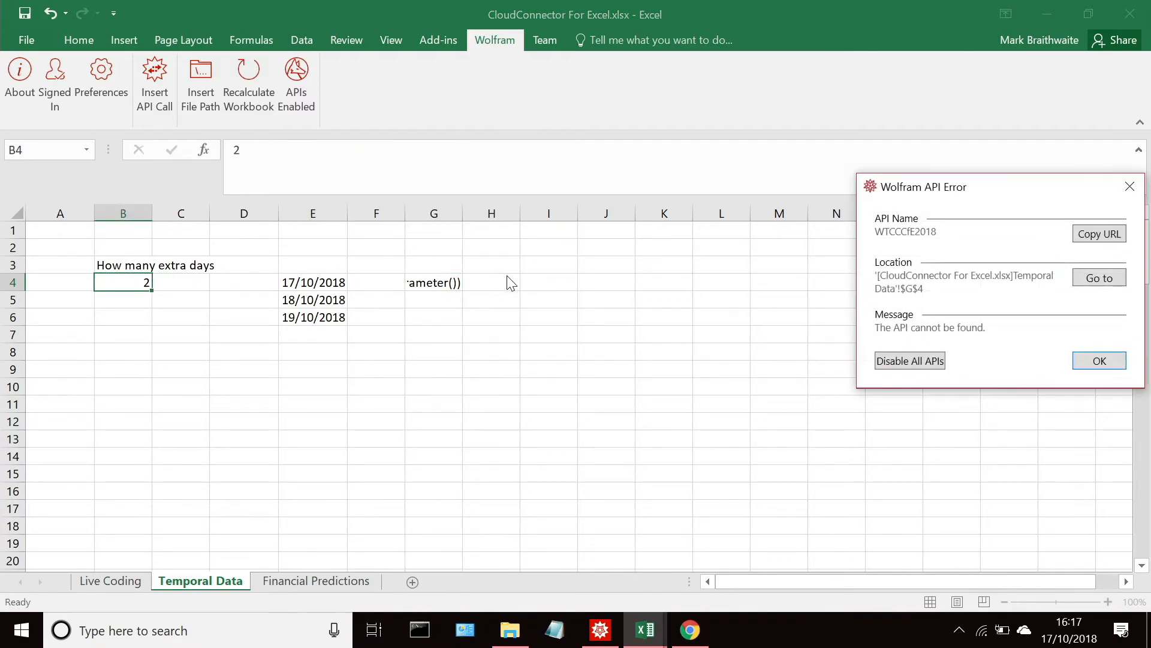
left_click(1113, 359)
Step: Try to reference cell B4 inside the empty Parameter parentheses of cell G4's formula
left_click(433, 279)
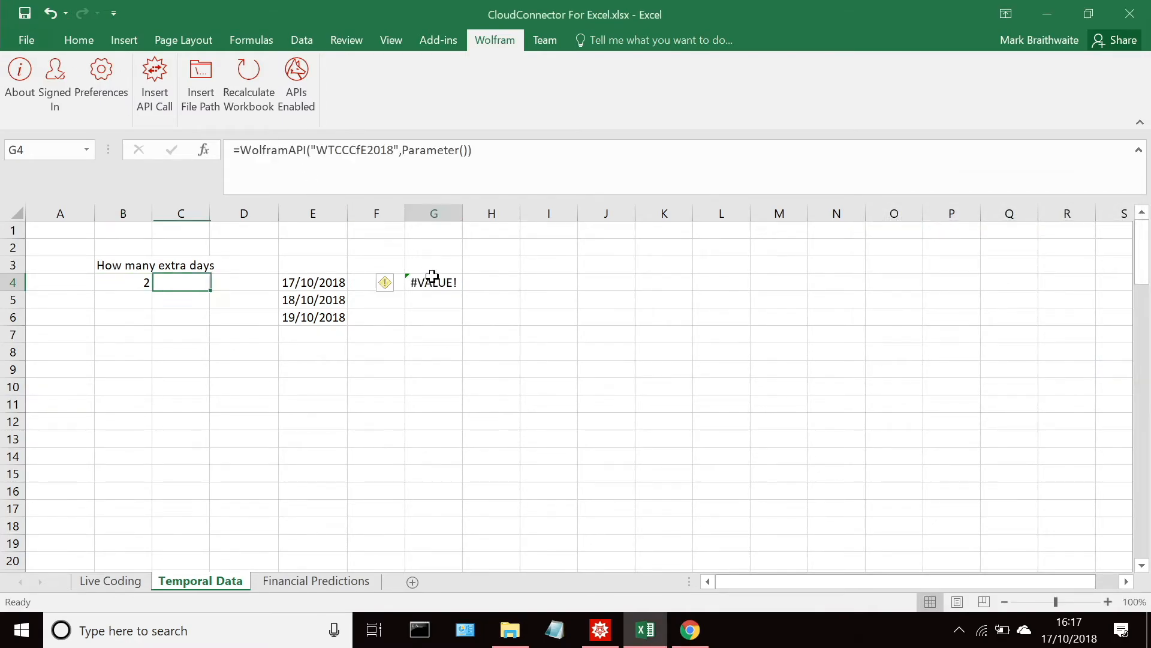
left_click(460, 151)
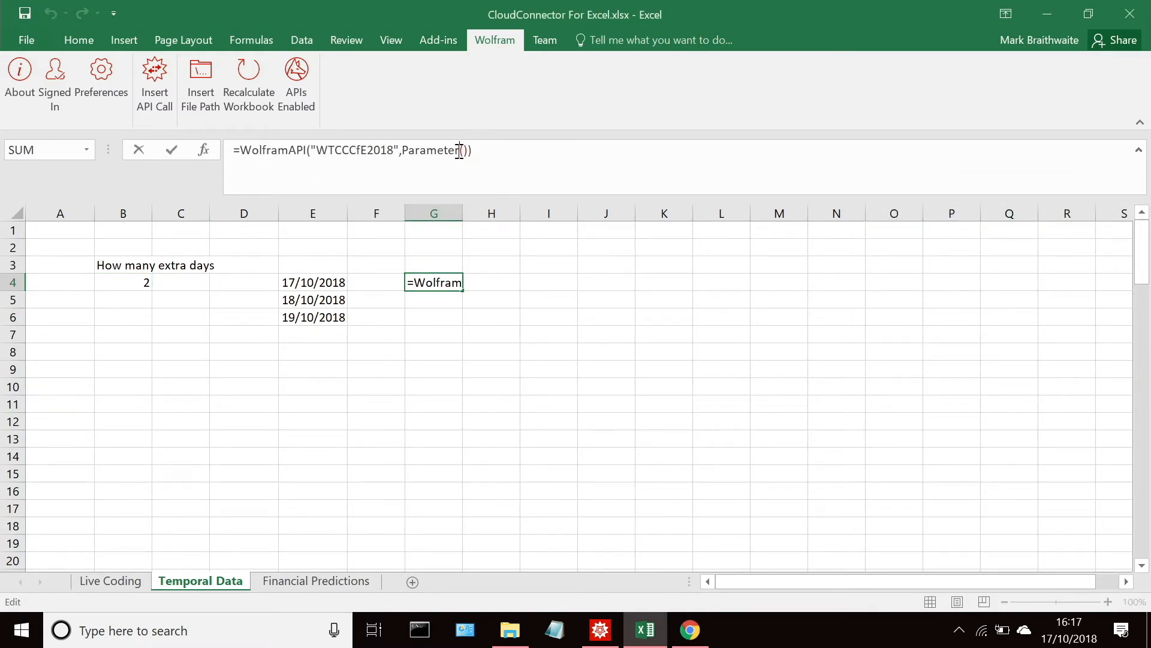
left_click(141, 281)
left_click(1113, 360)
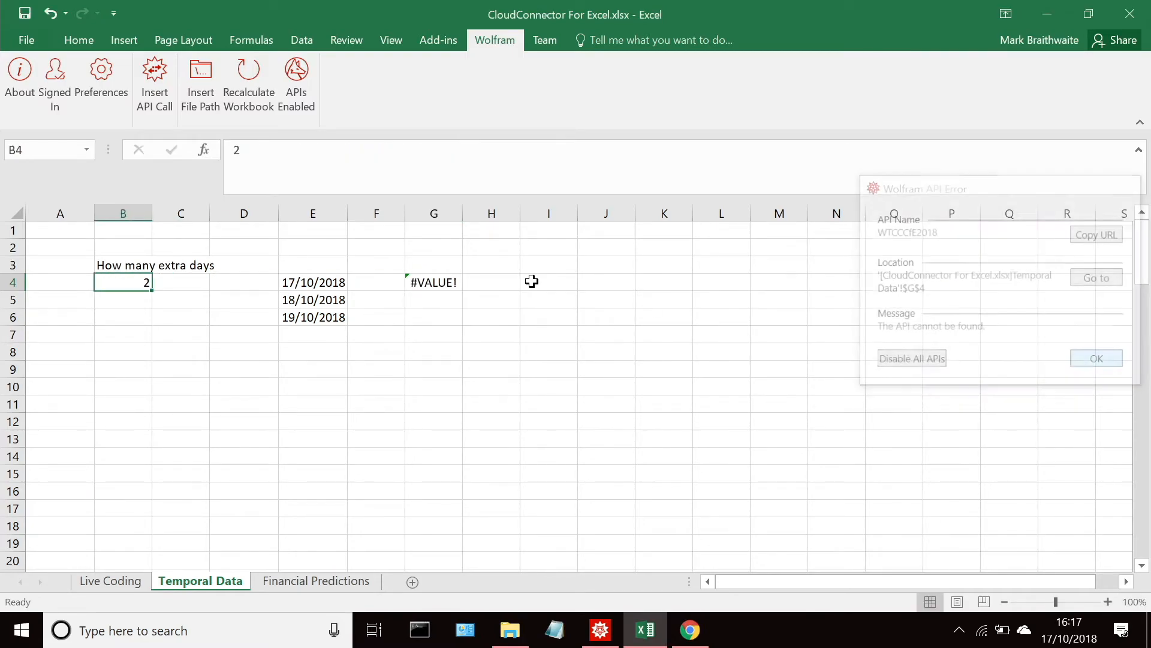
Step: Check the example call in Mathematica and enter "data" followed by a comma inside Parameter in cell G4's formula
left_click(425, 280)
left_click(467, 153)
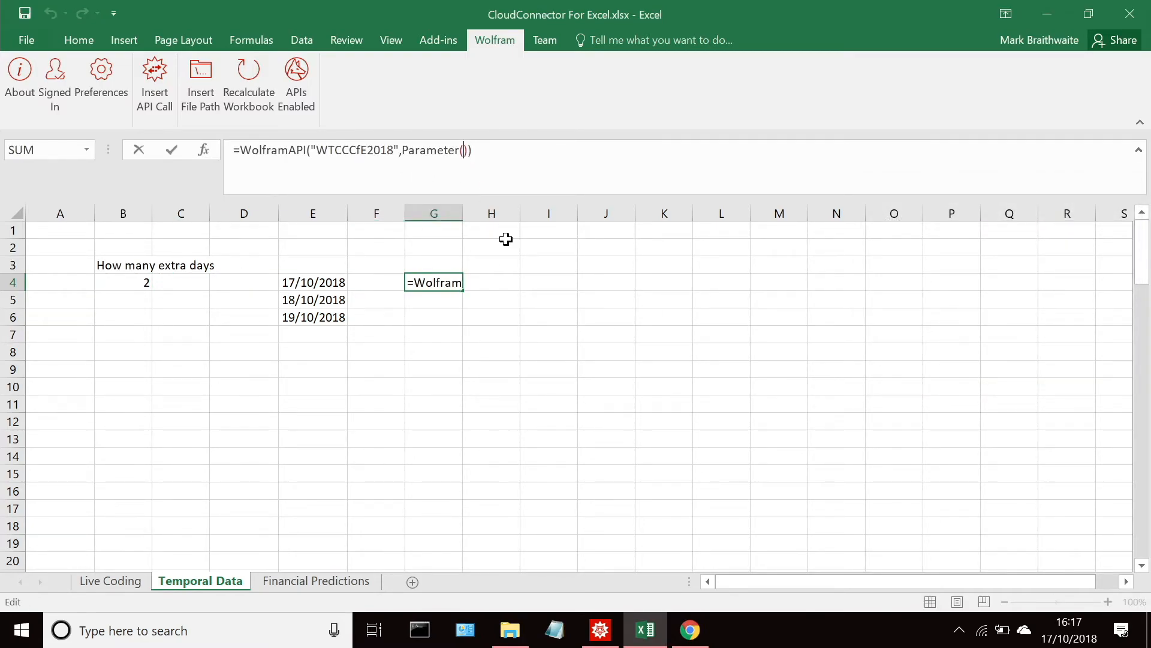
left_click(601, 630)
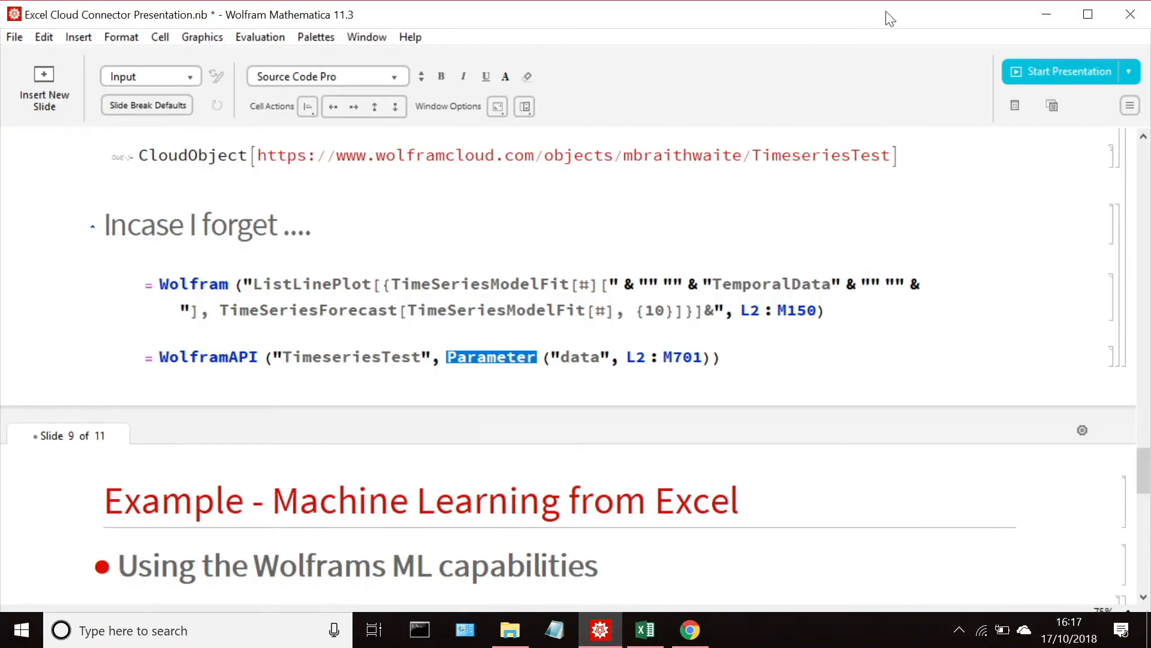
left_click(1044, 15)
left_click(467, 150)
type("\"\"")
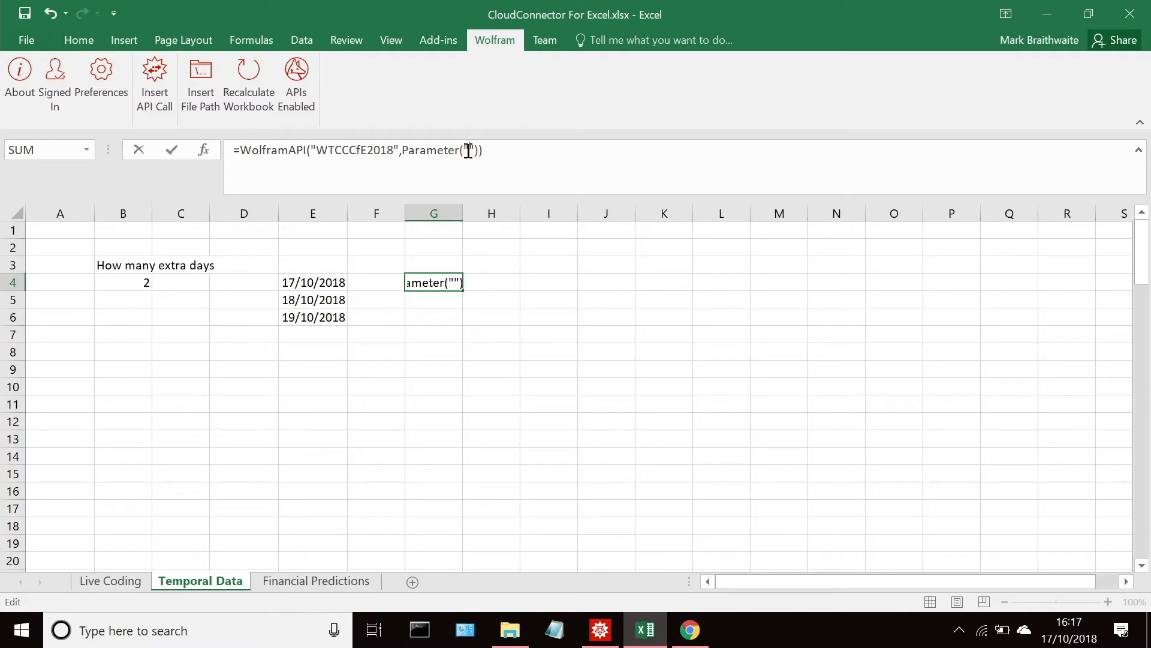
type("data")
key("Right")
type(",")
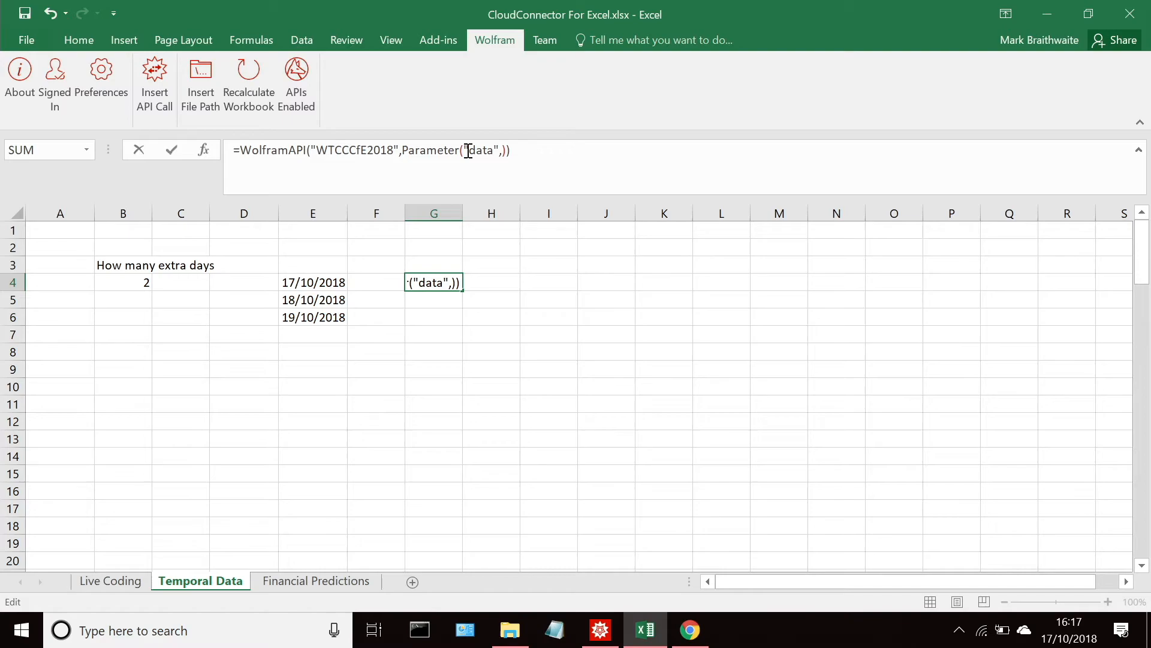
Step: Reference cell B4 as the value of the "data" parameter, run the formula, and dismiss the Wolfram API dialog
left_click(140, 282)
left_click(642, 150)
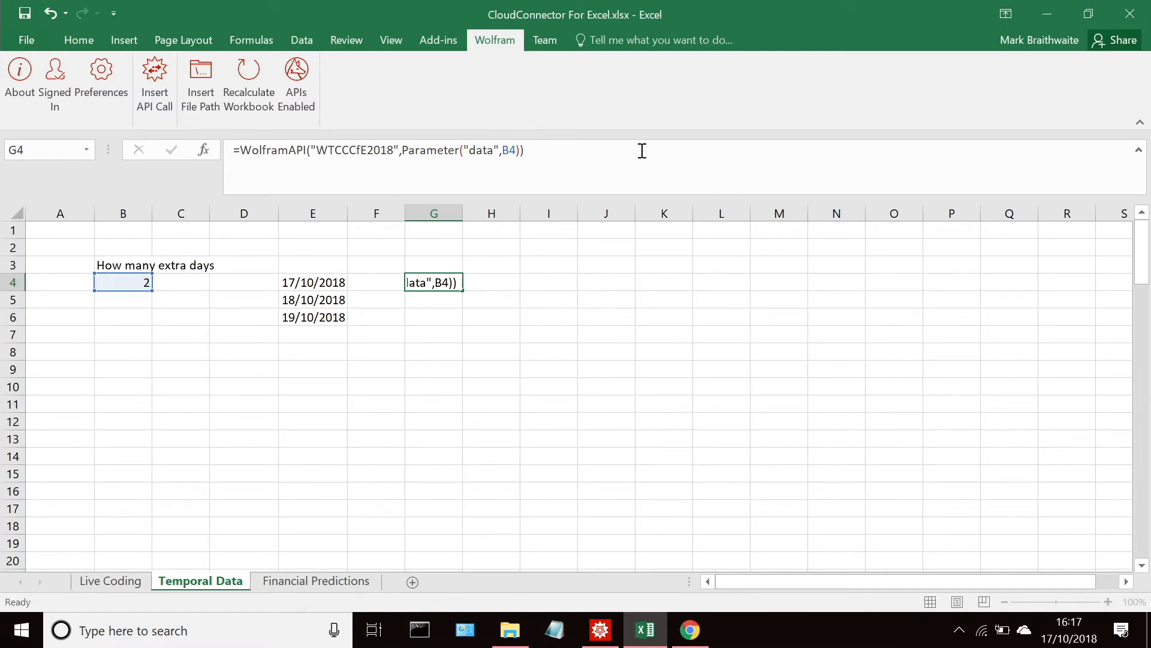
key("Return")
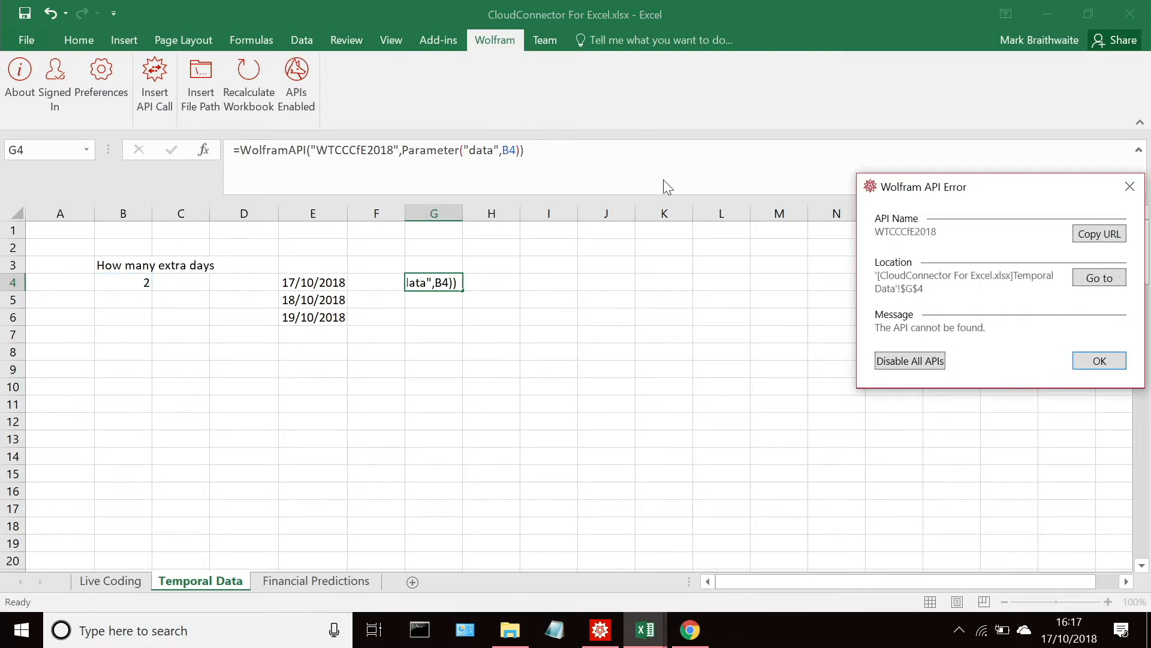
left_click(1110, 367)
Step: Correct the API name in cell G4's formula to WTCCfE2018 and run the call again
left_click(420, 282)
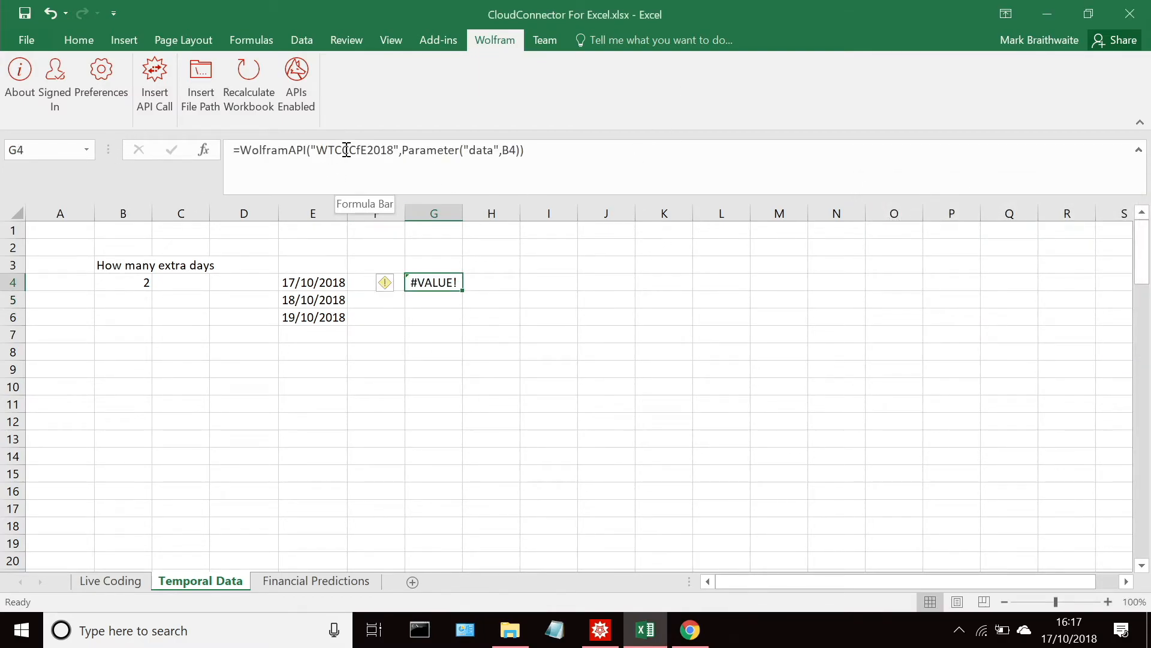
left_click(343, 150)
key("BackSpace")
key("ctrl+Return")
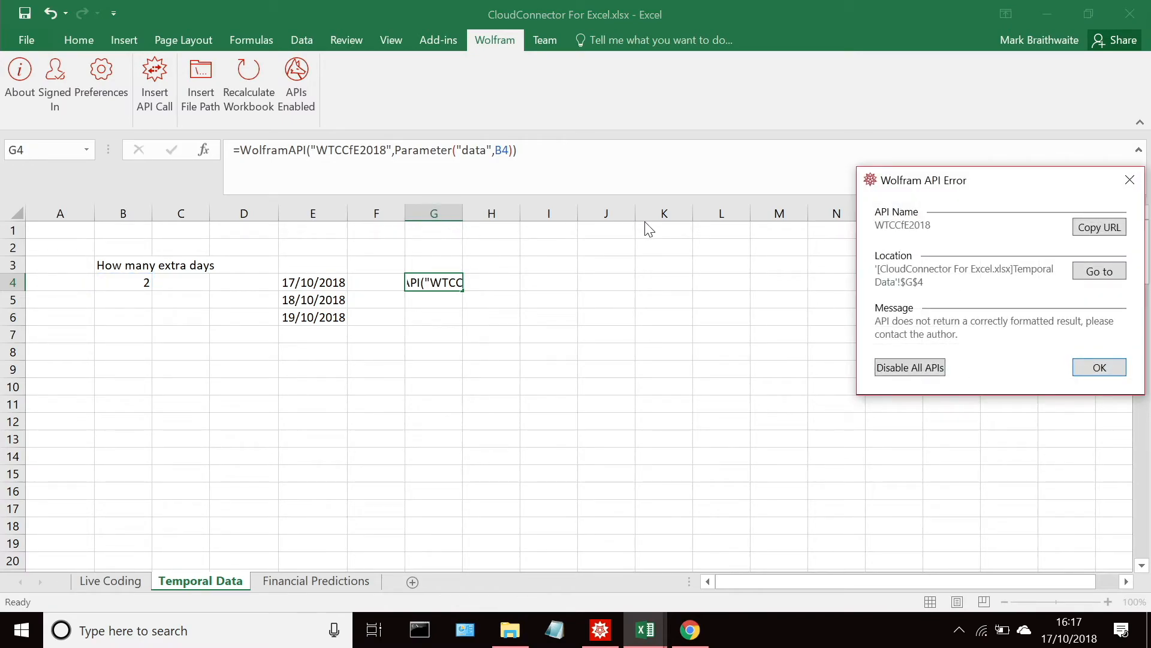
left_click(1097, 367)
Step: Insert a space before Parameter in cell G4's formula, compare it with Mathematica's example call, and rerun it
left_click(457, 284)
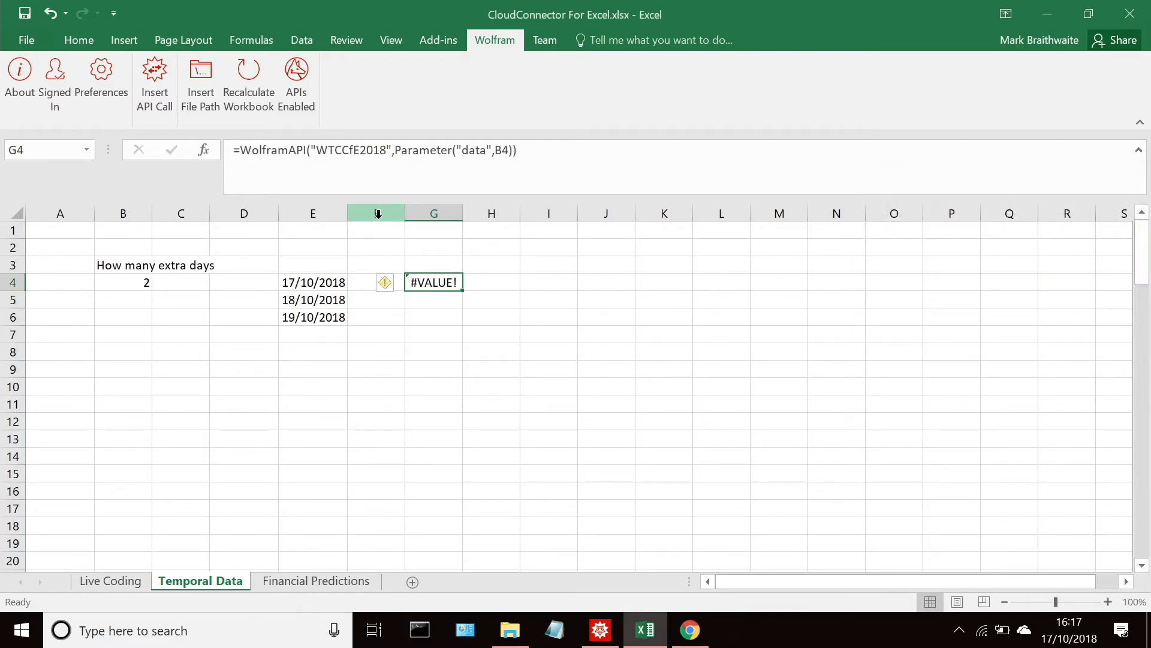
left_click(394, 153)
left_click(519, 151)
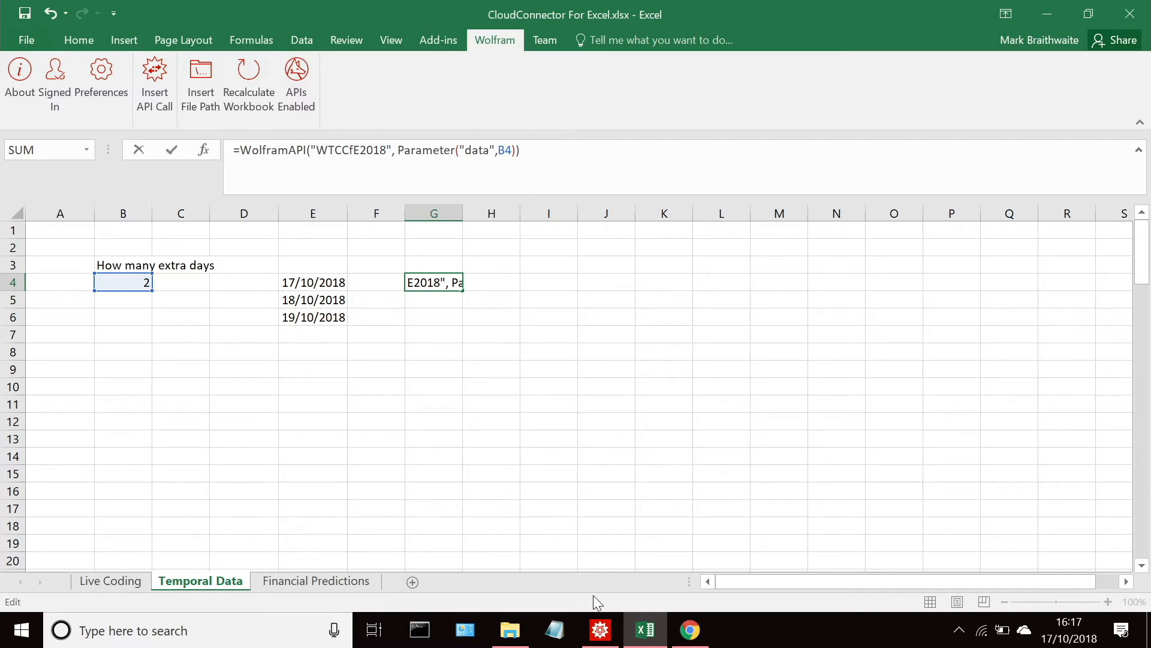
left_click(600, 629)
scroll(533, 401, "up", 5)
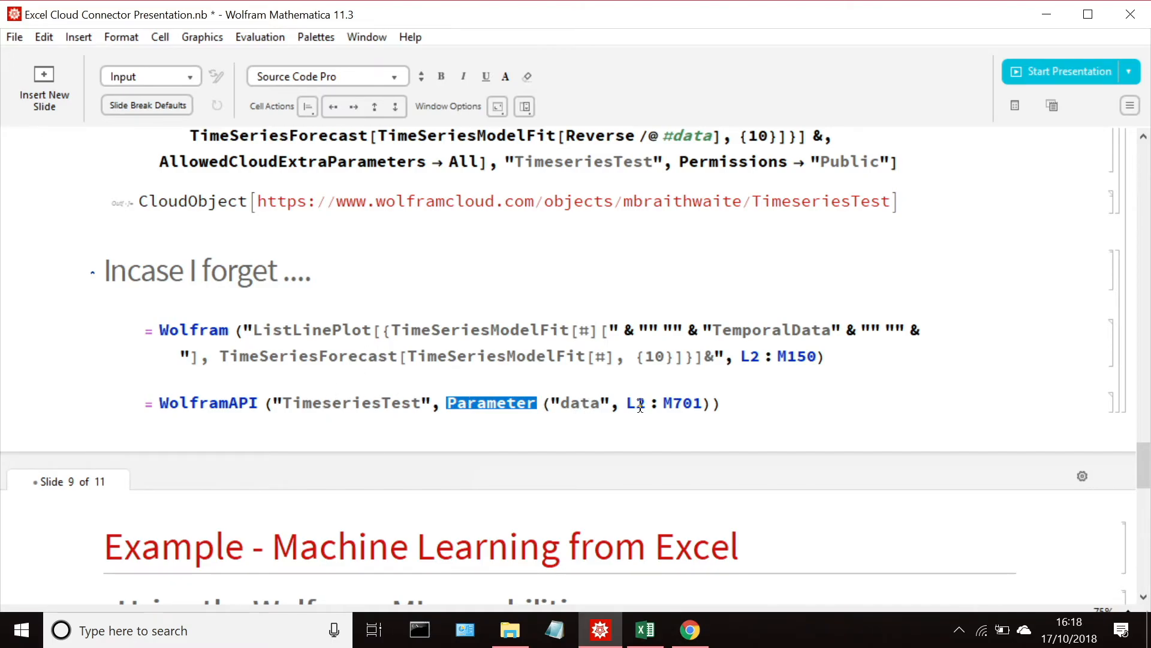
left_click(1047, 14)
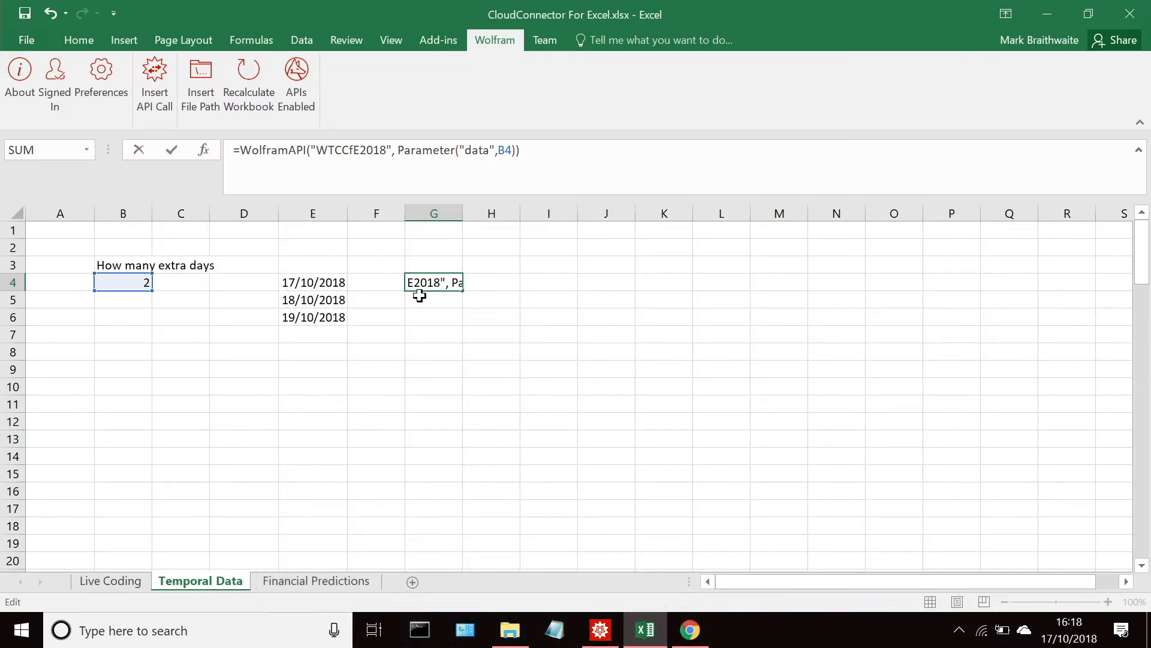
key("ctrl+Return")
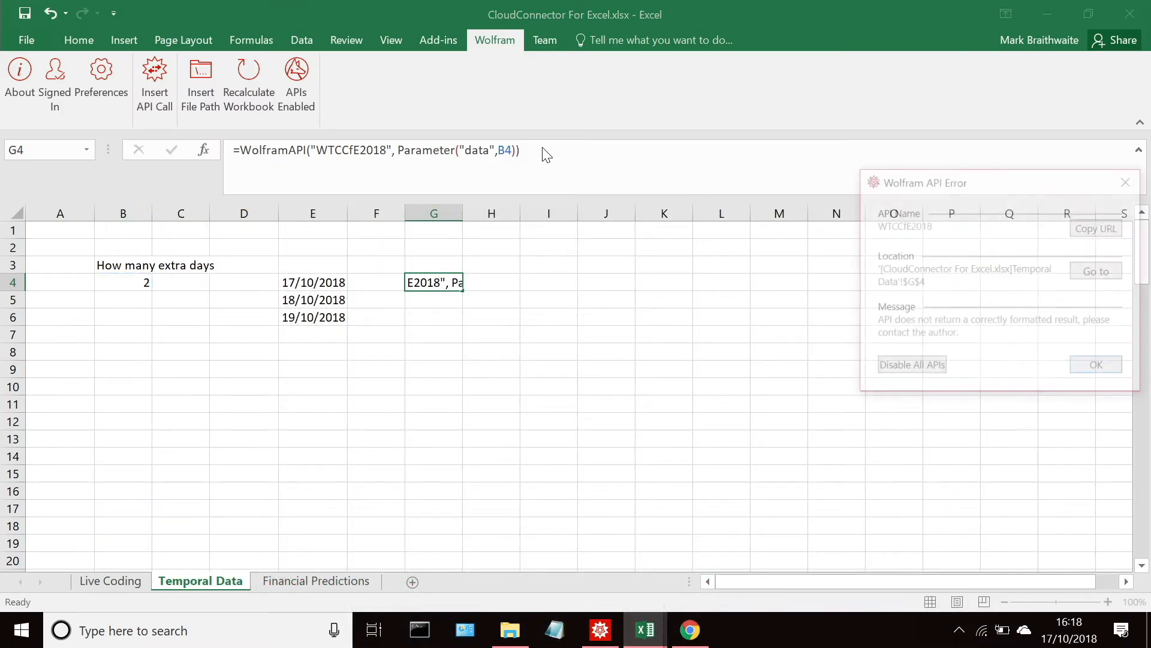
left_click(1096, 364)
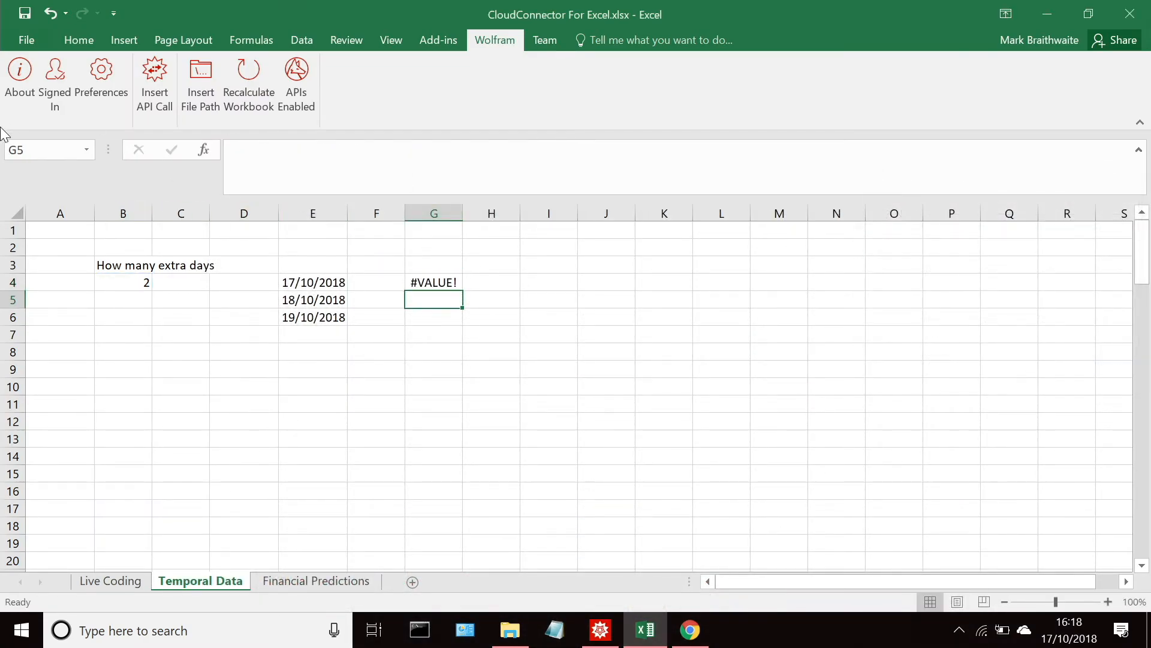
Step: Review the CloudDeploy call on Mathematica's Temporal Data slide, glance at the CloudConnector overview in Chrome, and return to cell G4 in Excel
left_click(600, 629)
scroll(487, 379, "up", 6)
scroll(523, 408, "down", 4)
scroll(577, 420, "down", 3)
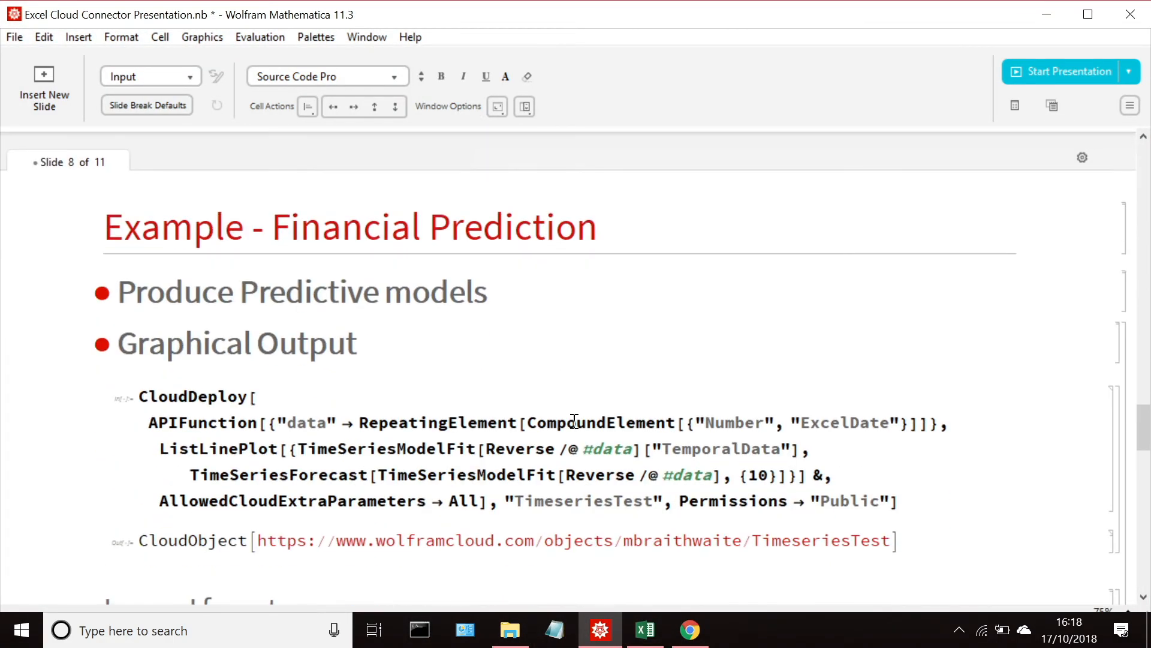
left_click_drag(1142, 427, 1139, 380)
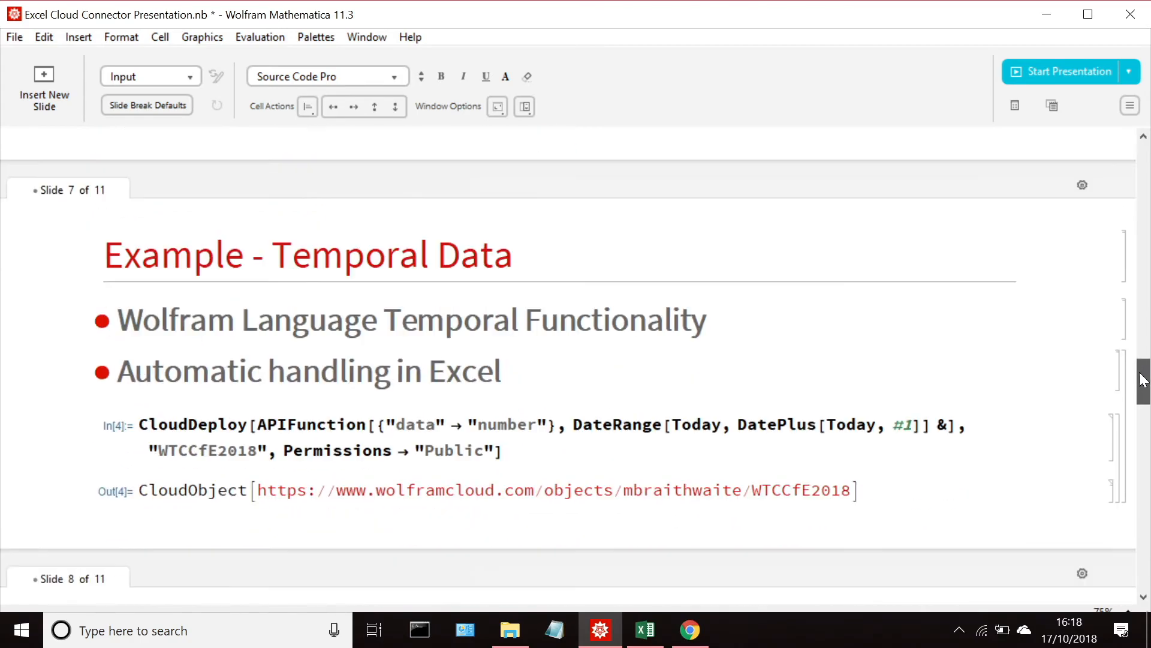
left_click(595, 443)
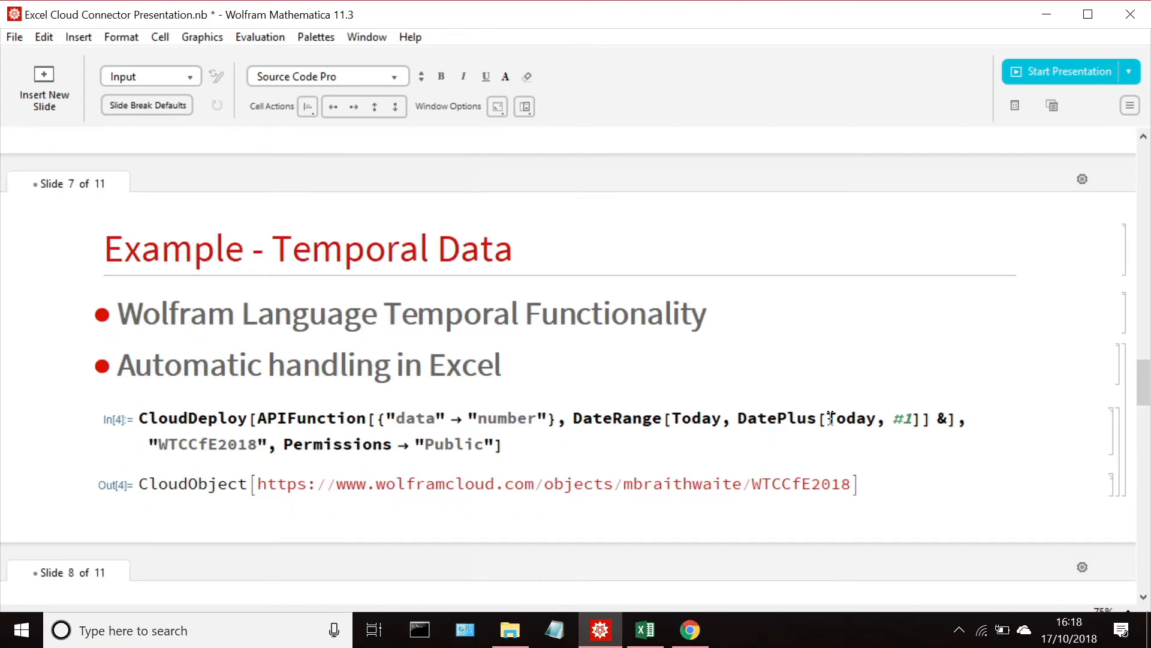
scroll(471, 434, "down", 1)
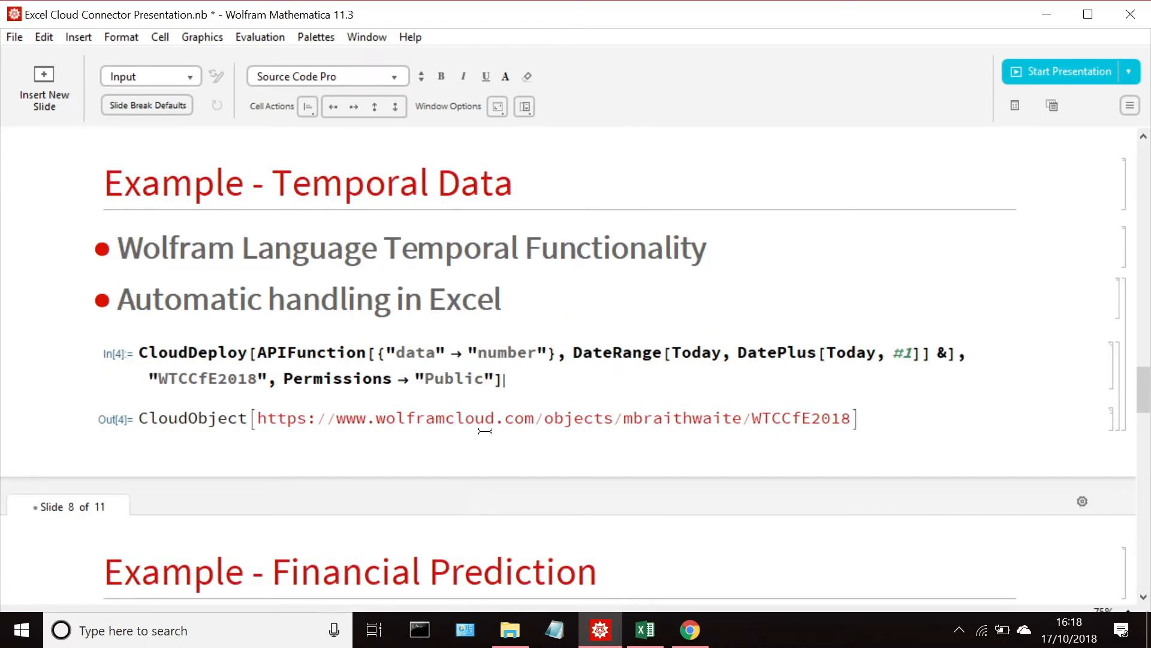
left_click(690, 630)
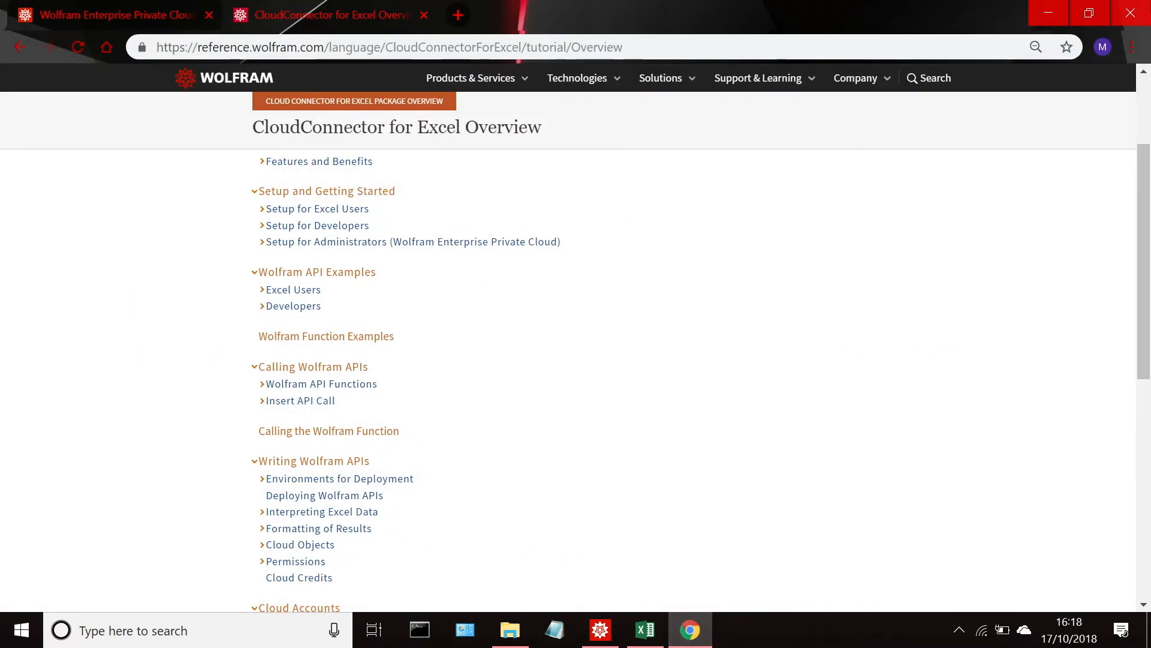
left_click(1046, 12)
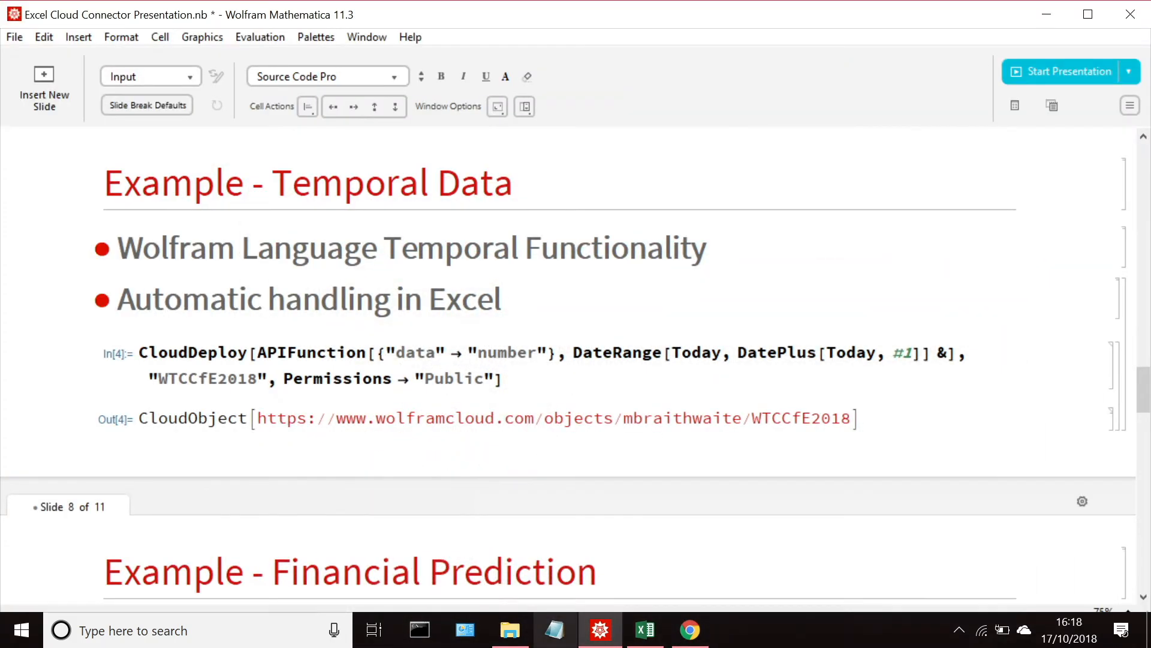
left_click(646, 628)
left_click(435, 278)
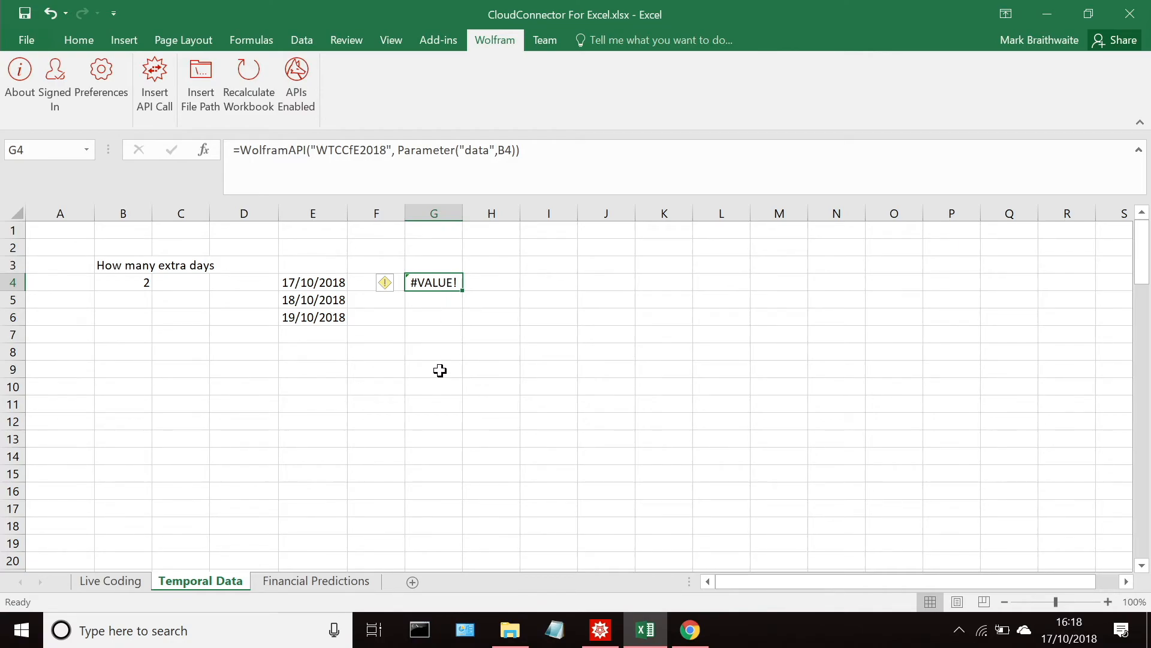
Step: Go to the empty area beside the table on the Financial Predictions sheet and start editing cell R3
left_click(340, 581)
left_click_drag(879, 582, 952, 588)
left_click(789, 324)
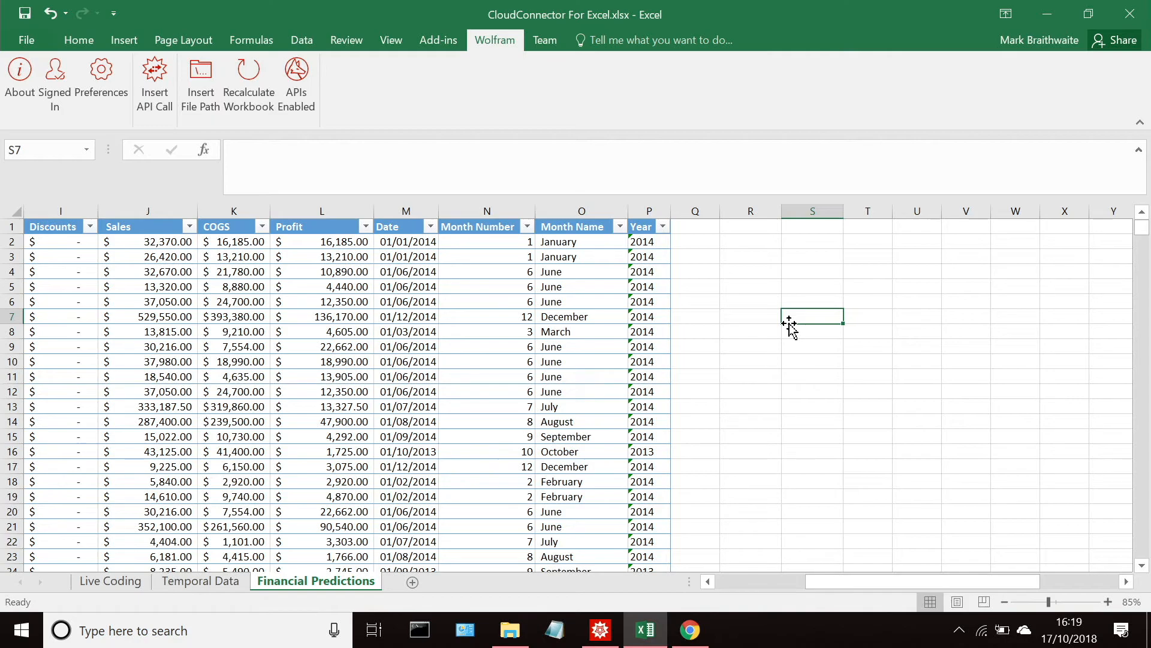
left_click(793, 270)
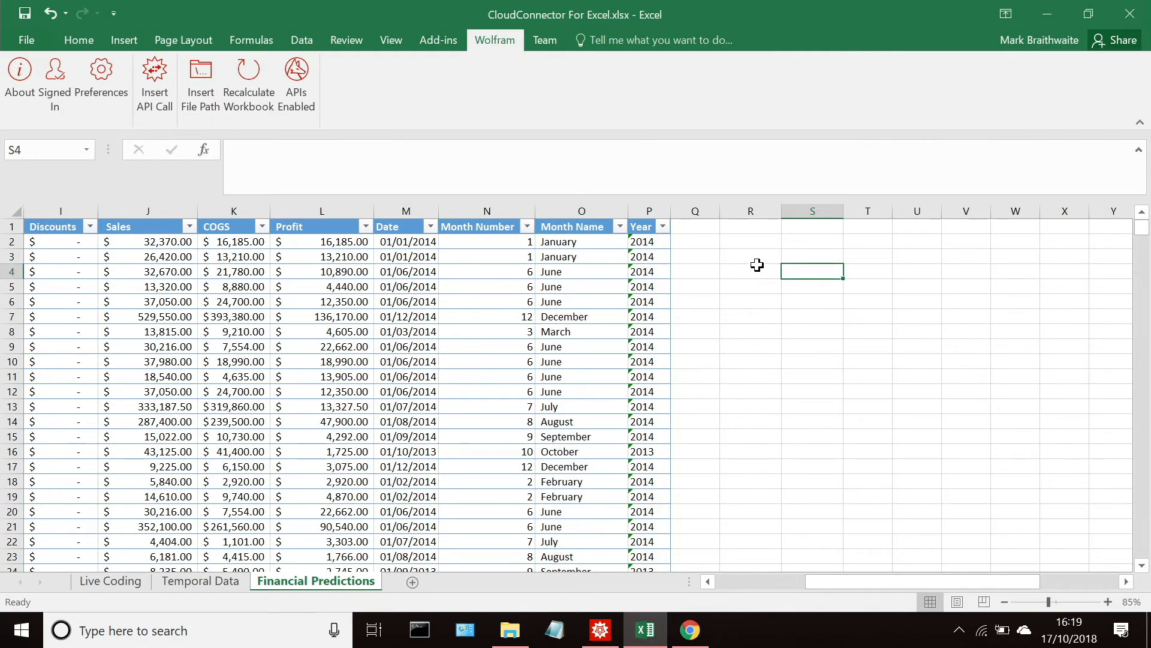
left_click(756, 257)
left_click(579, 180)
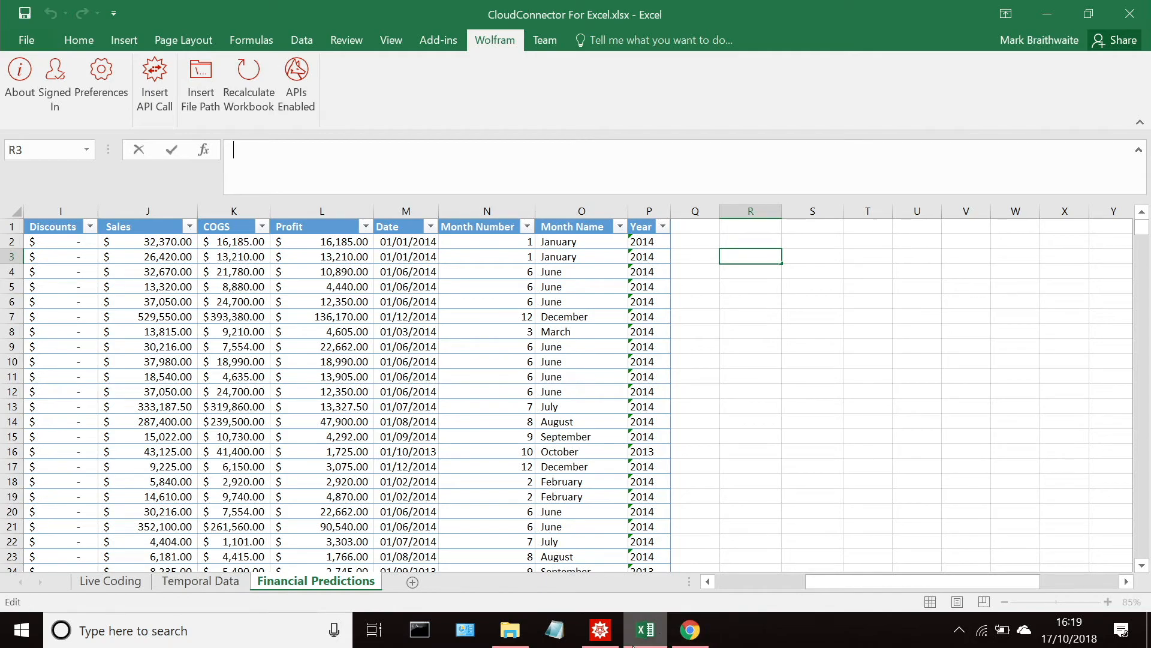
Step: Copy the first Wolfram ListLinePlot formula under "Incase I forget" in Mathematica and try entering it in cell R3 in Excel
left_click(643, 631)
left_click(604, 637)
left_click(601, 629)
scroll(533, 387, "down", 5)
scroll(533, 387, "down", 3)
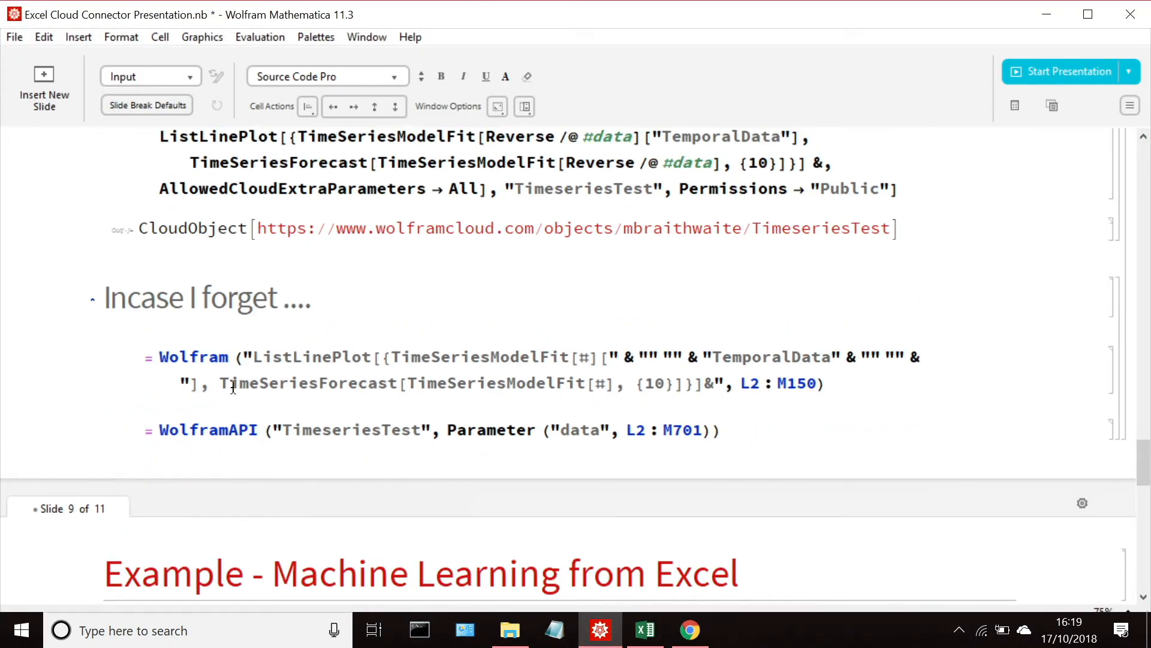
left_click_drag(972, 401, 902, 377)
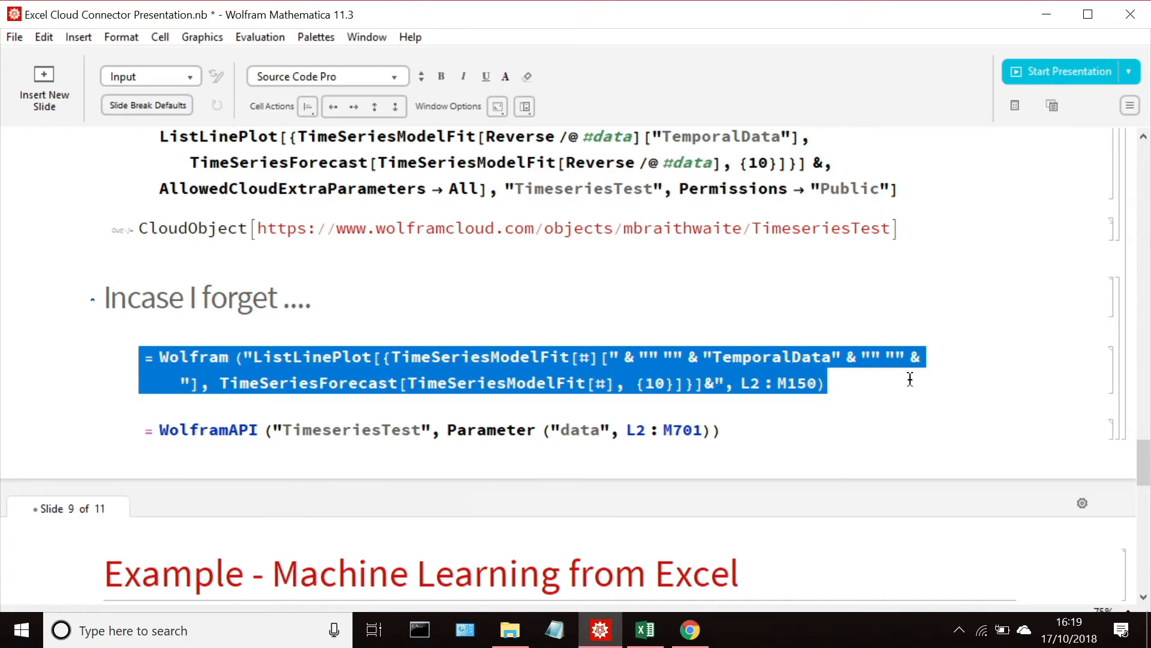
left_click(1044, 6)
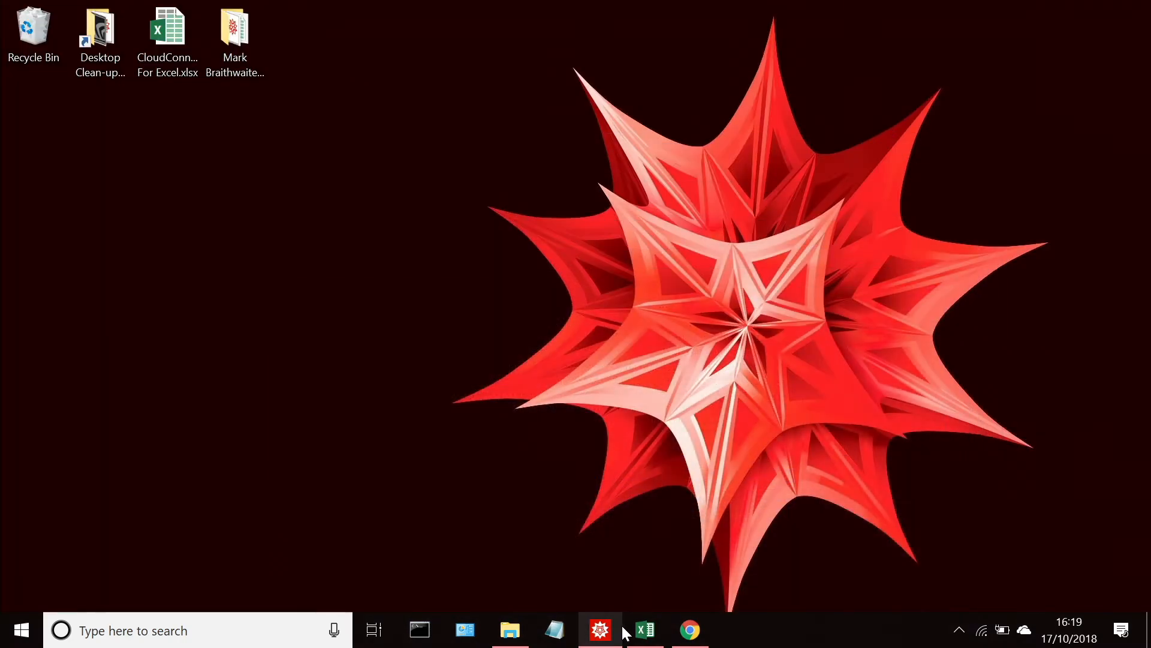
left_click(645, 630)
type("= Wolfram (\"ListLinePlot[{TimeSeriesModelFit[#][\" & \"\" \"\" & \\ \"TemporalData\" & \"\" \"\" & \"], \\ TimeSeriesForecast[TimeSeriesModelFit[#], {10}]}]&\", L2 : M150)")
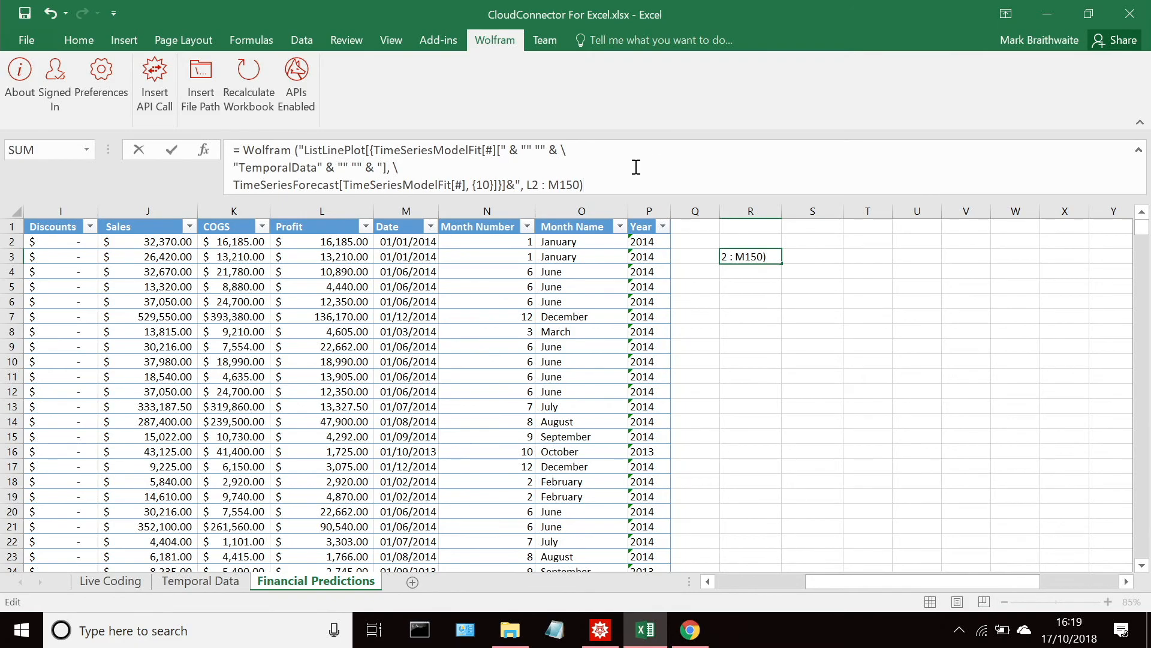
key("Return")
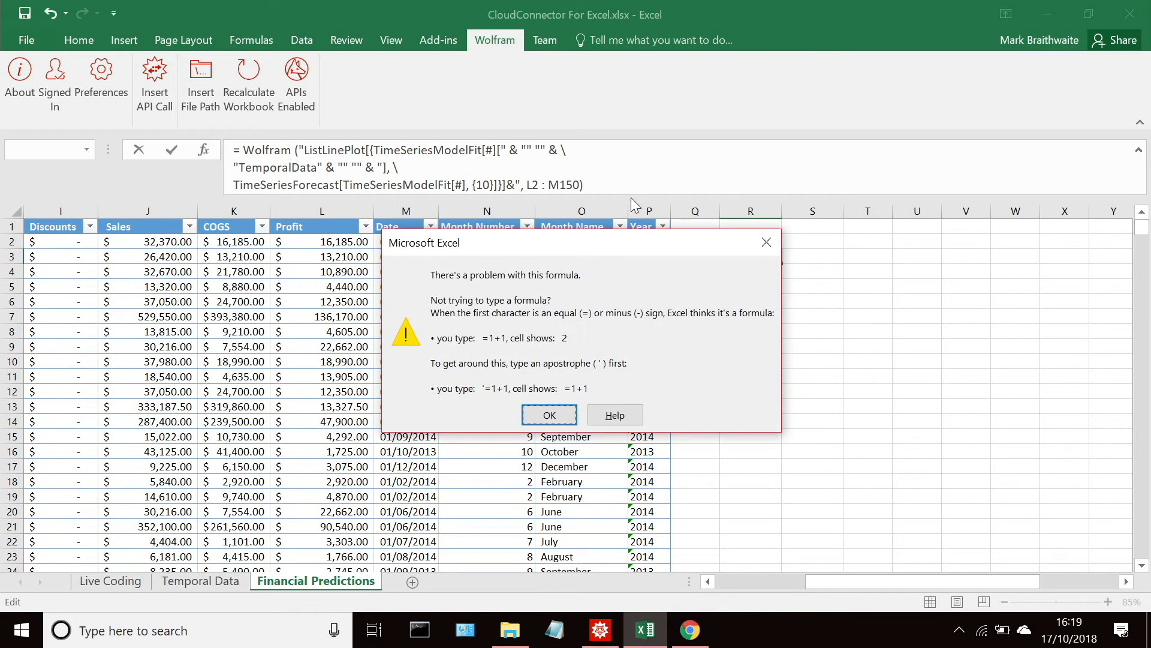
left_click(550, 414)
Step: Remove the two backslashes and line breaks from cell R3's formula and run it, accepting Excel's suggested correction
left_click(578, 156)
key("BackSpace")
key("Delete")
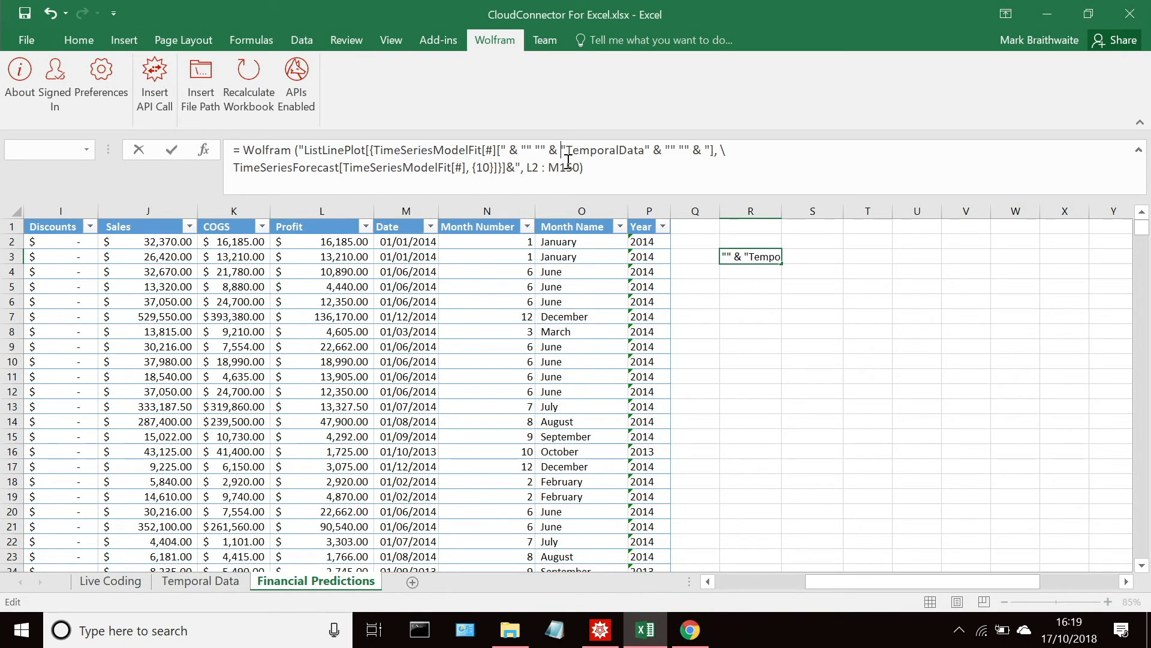
left_click(765, 157)
key("BackSpace")
key("Delete")
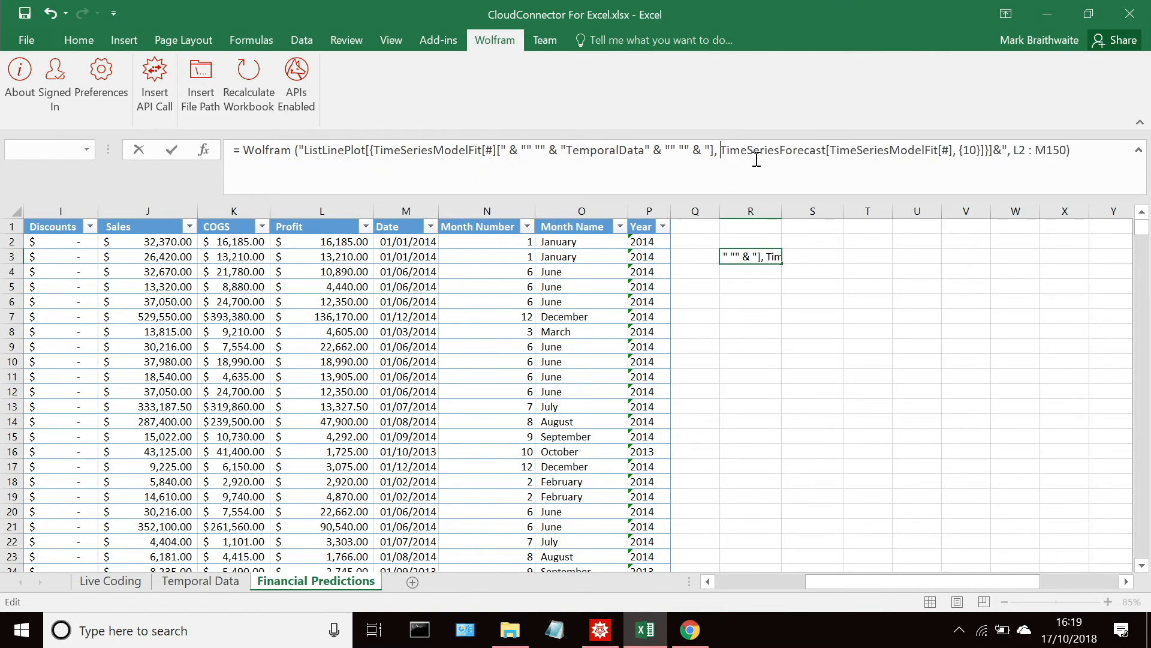
key("Return")
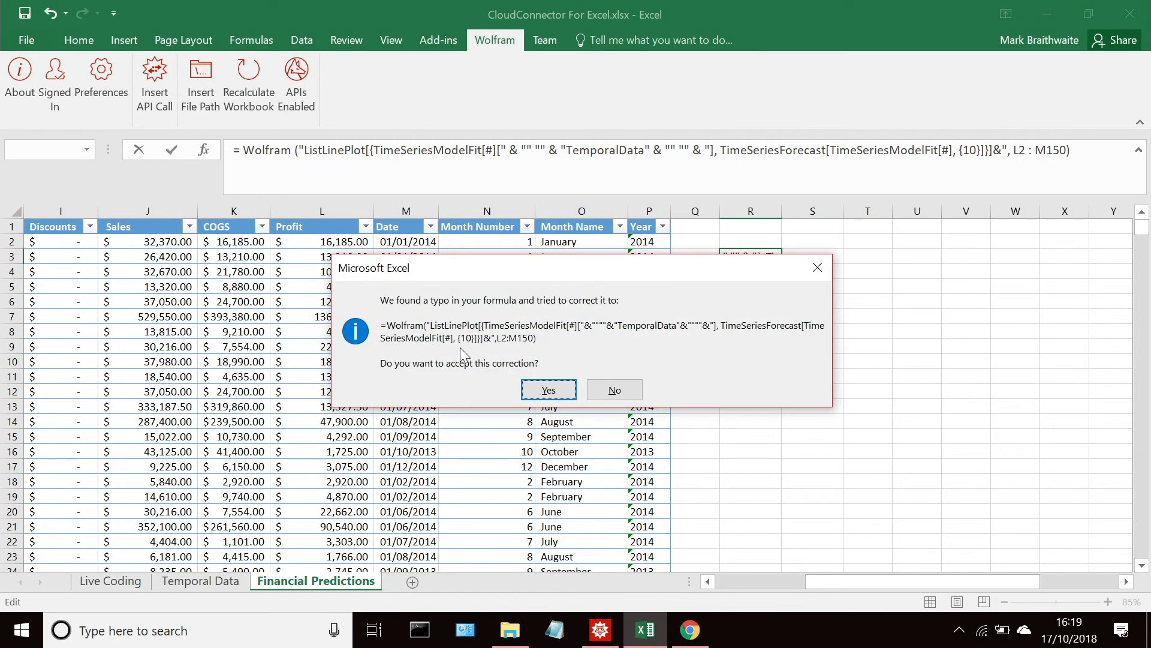
left_click(546, 389)
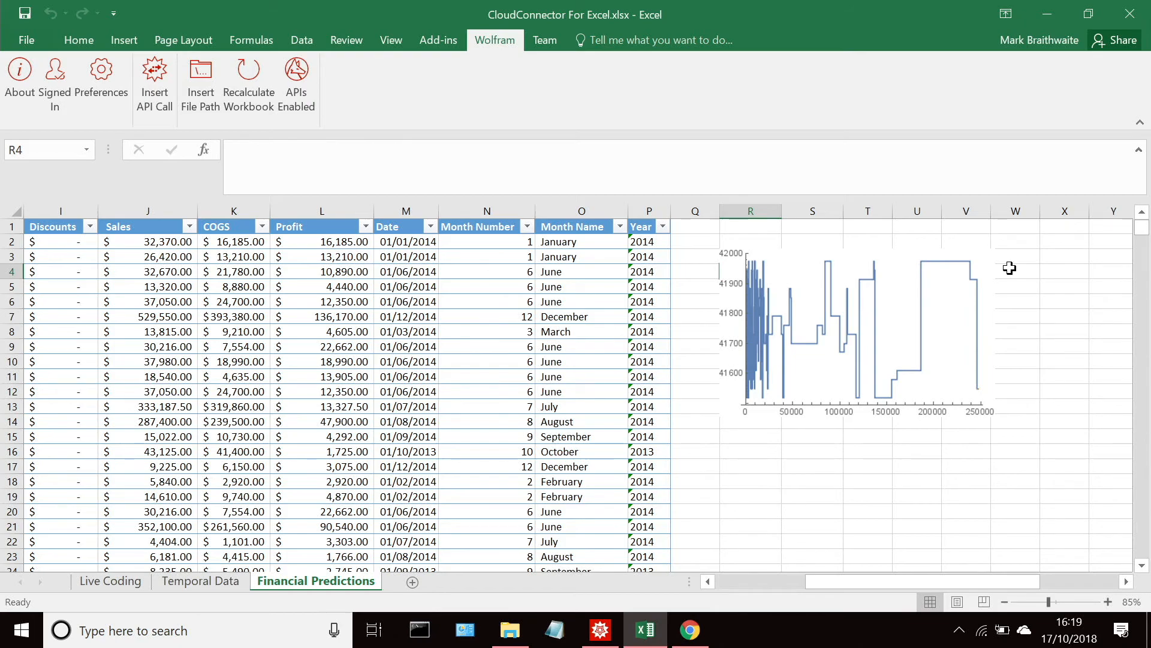
Step: Enlarge the forecast plot to span about columns R to Y and inspect its full extent
left_click(959, 360)
left_click_drag(996, 420, 1132, 570)
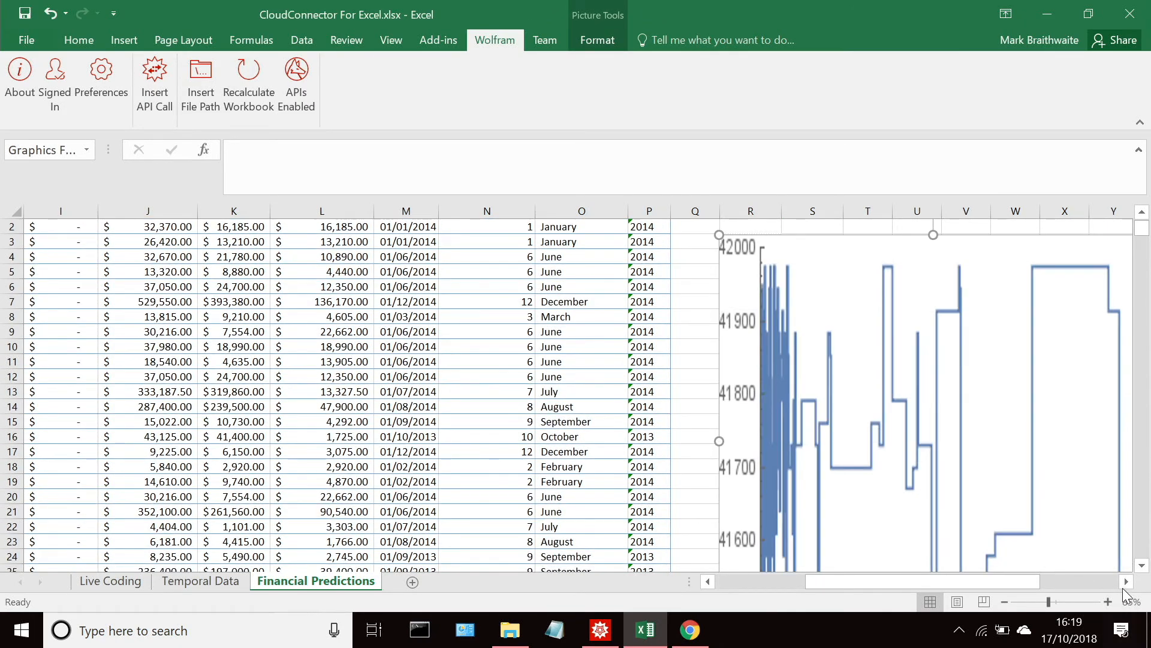
left_click_drag(828, 580, 920, 579)
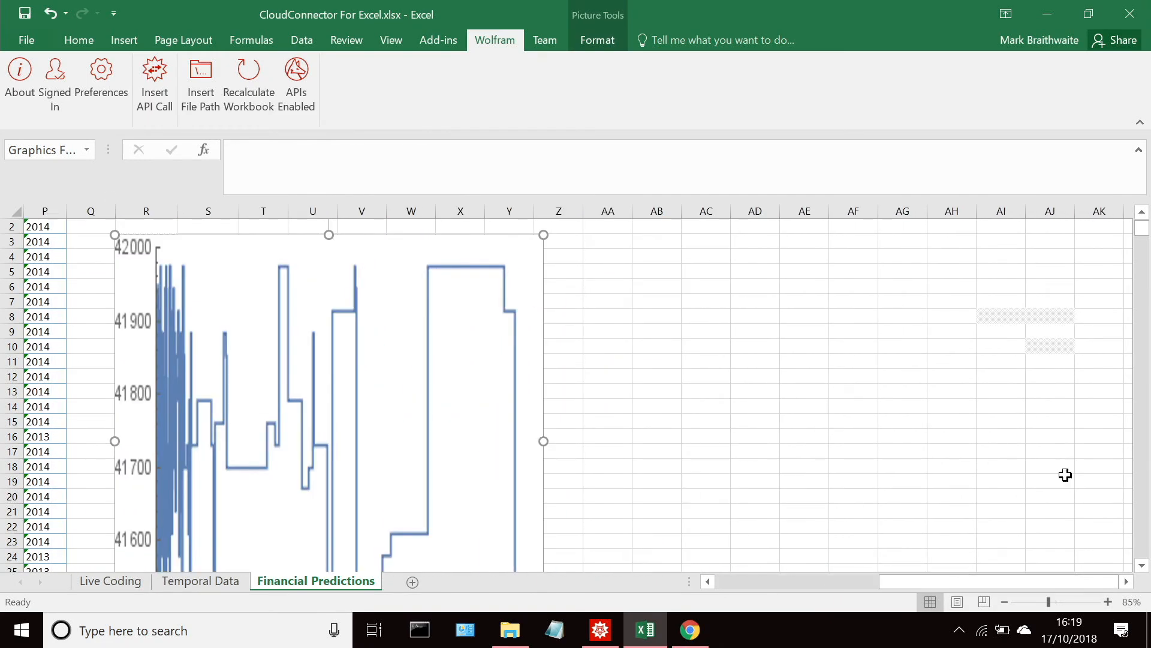
left_click(1142, 566)
left_click(1143, 564)
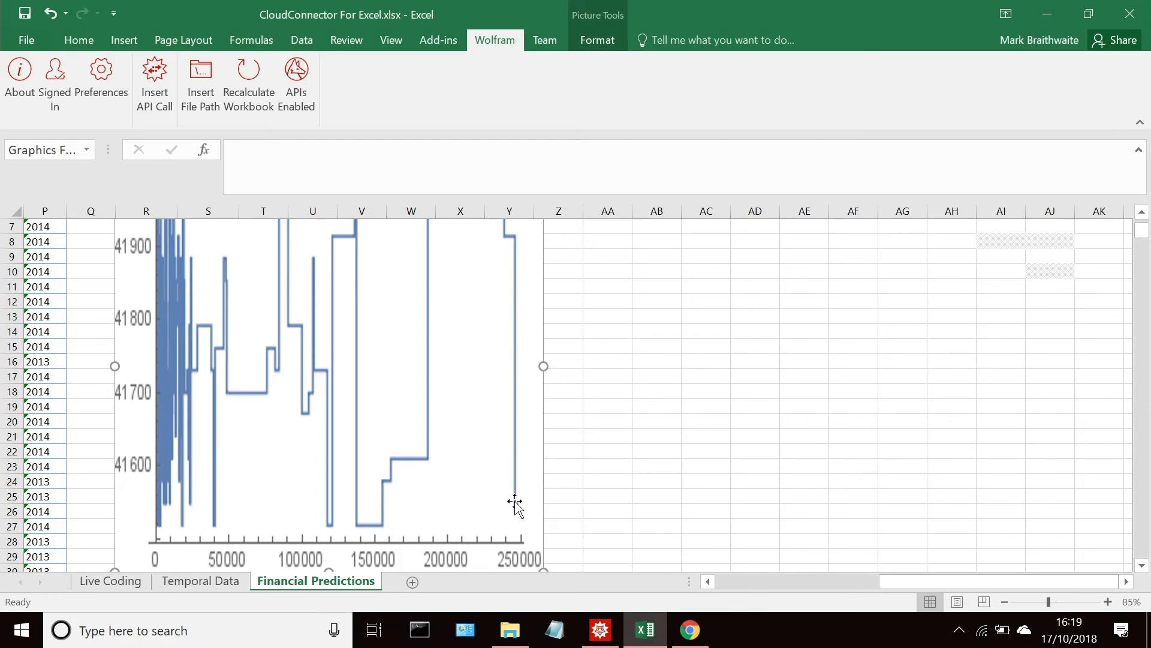
Step: Move the forecast plot down clear of cell R3 and select R3 to show its formula
mouse_move(897, 580)
left_mouse_down()
mouse_move(790, 576)
mouse_move(876, 578)
left_mouse_up()
left_click(1143, 211)
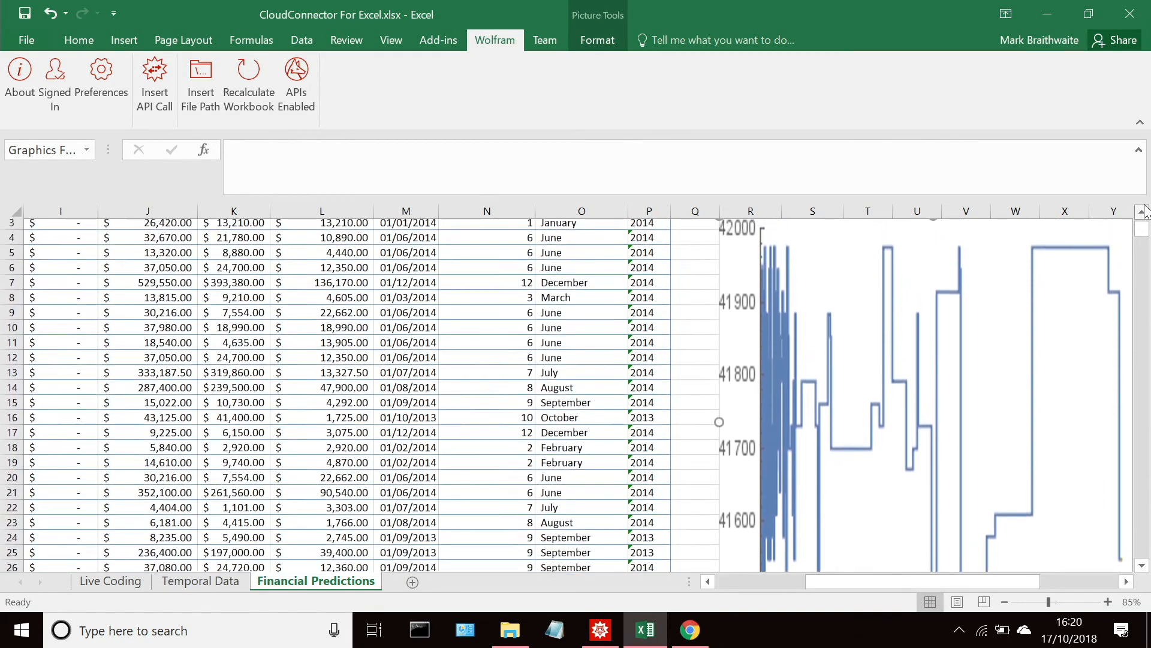
left_click_drag(1031, 300, 1037, 398)
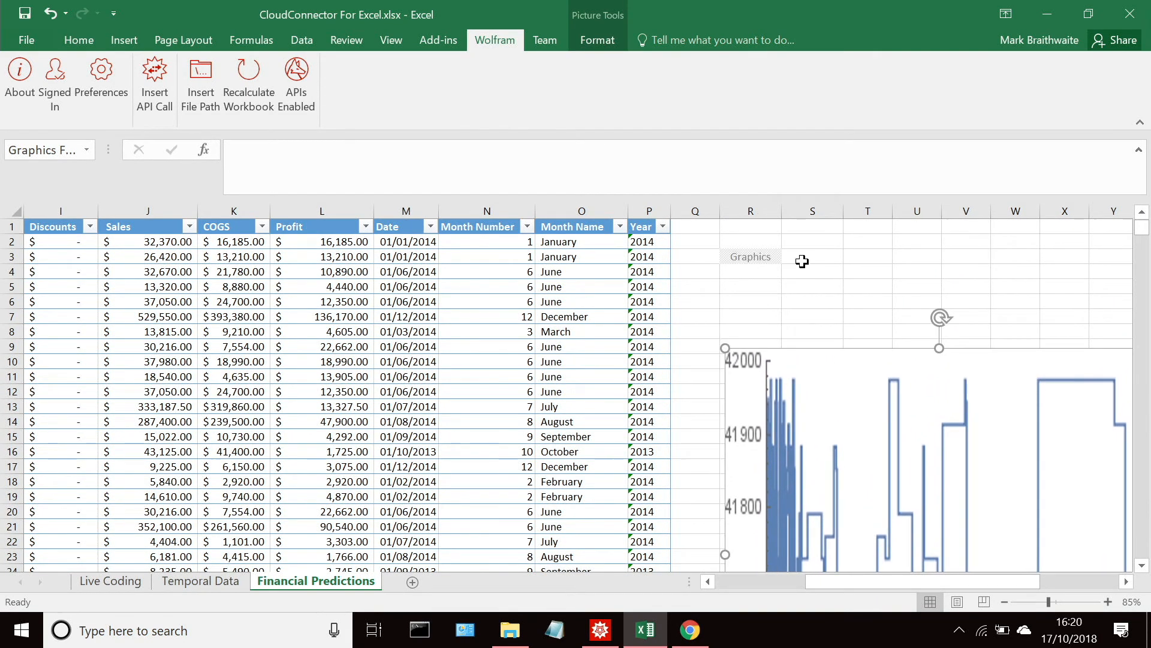
left_click(757, 254)
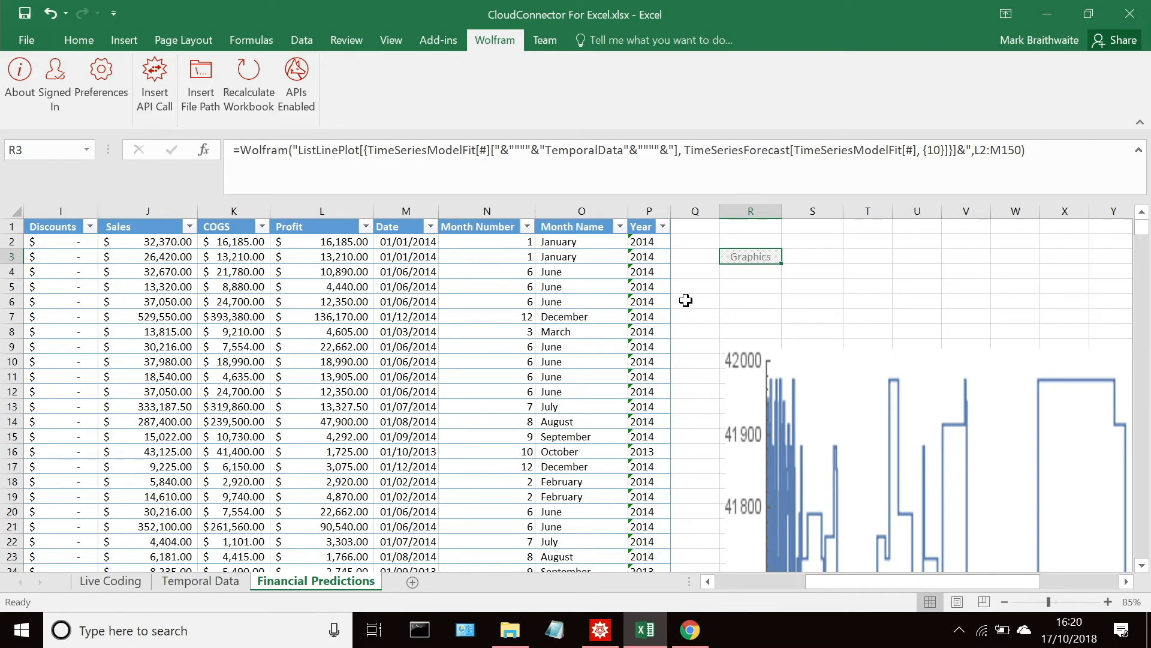
Step: Try to copy the WolframAPI TimeseriesTest formula in the Mathematica notebook and undo the accidental paste over it
left_click(600, 630)
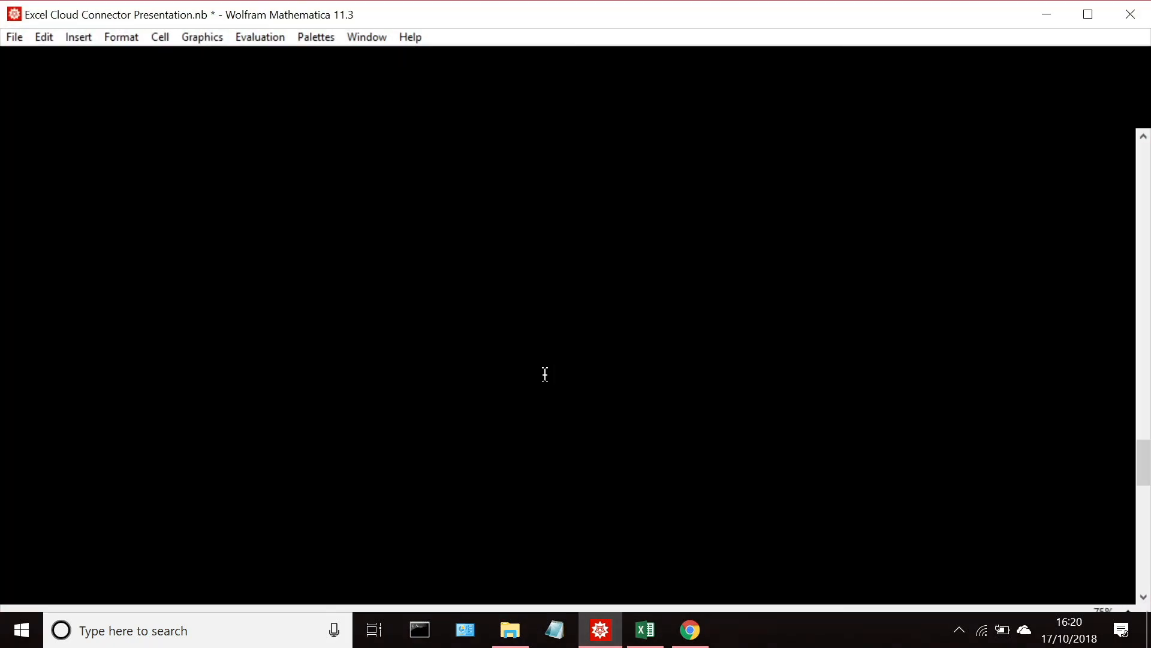
left_click(540, 263)
left_click(898, 190)
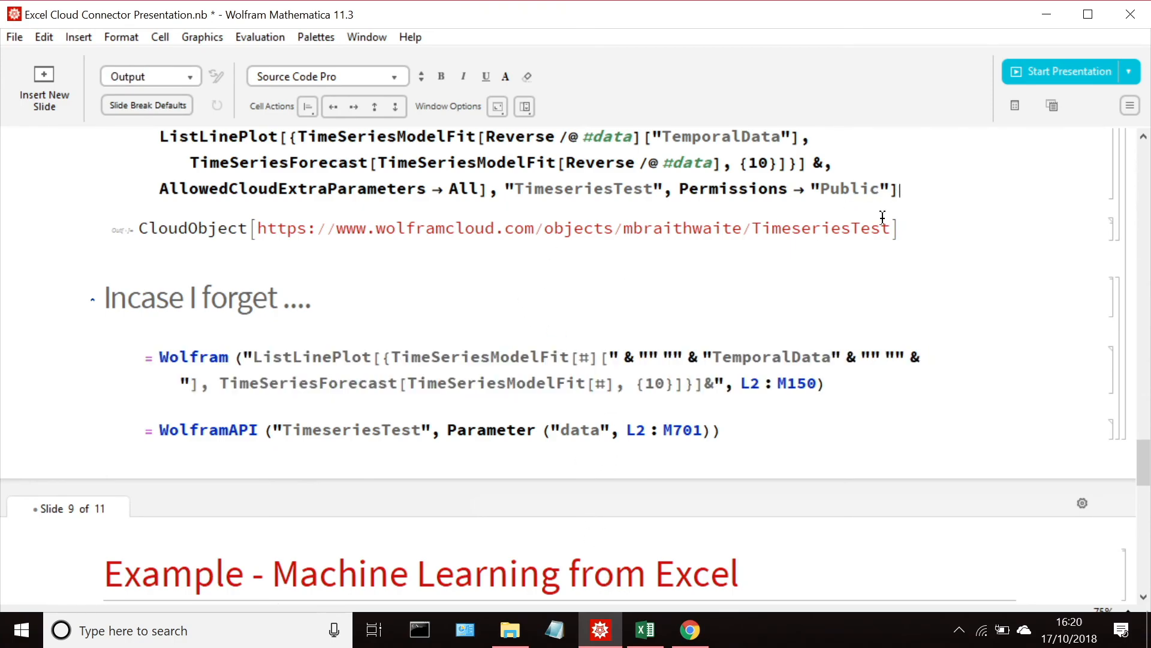
left_click_drag(732, 425, 1, 378)
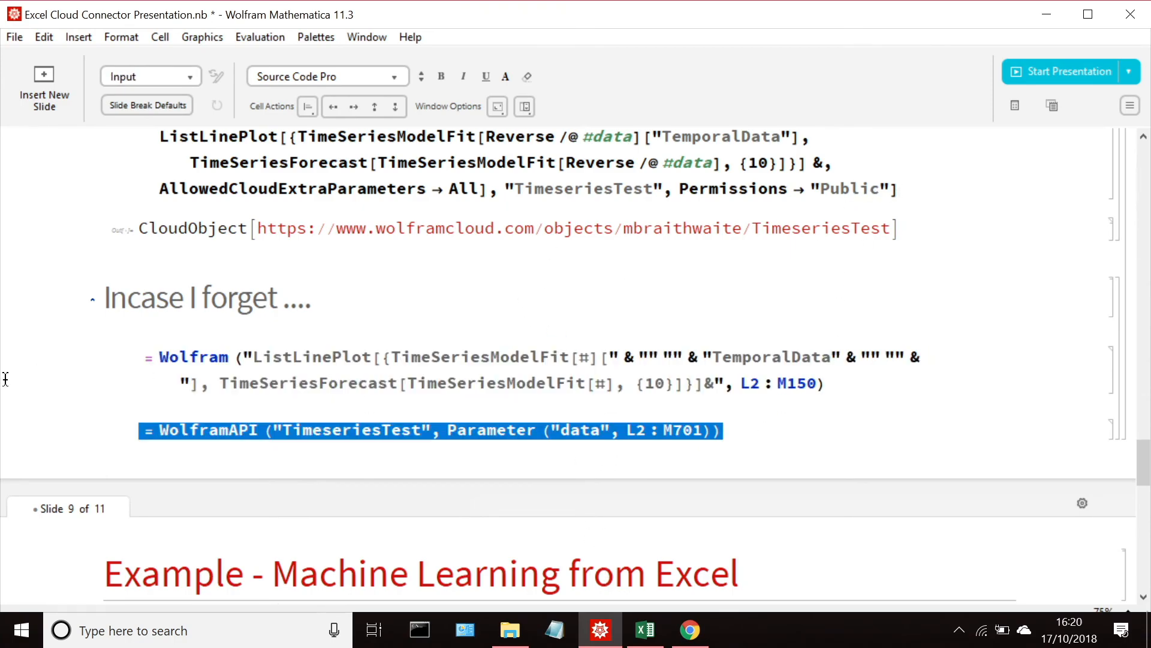
type("= Wolfram (\"ListLinePlot[{TimeSeriesModelFit[#][\" & \"\" \"\" & \"TemporalData\" & \"\" \"\" & \"], TimeSeriesForecast[TimeSeriesModelFit[#], {10}]}]&\", L2 : M150)")
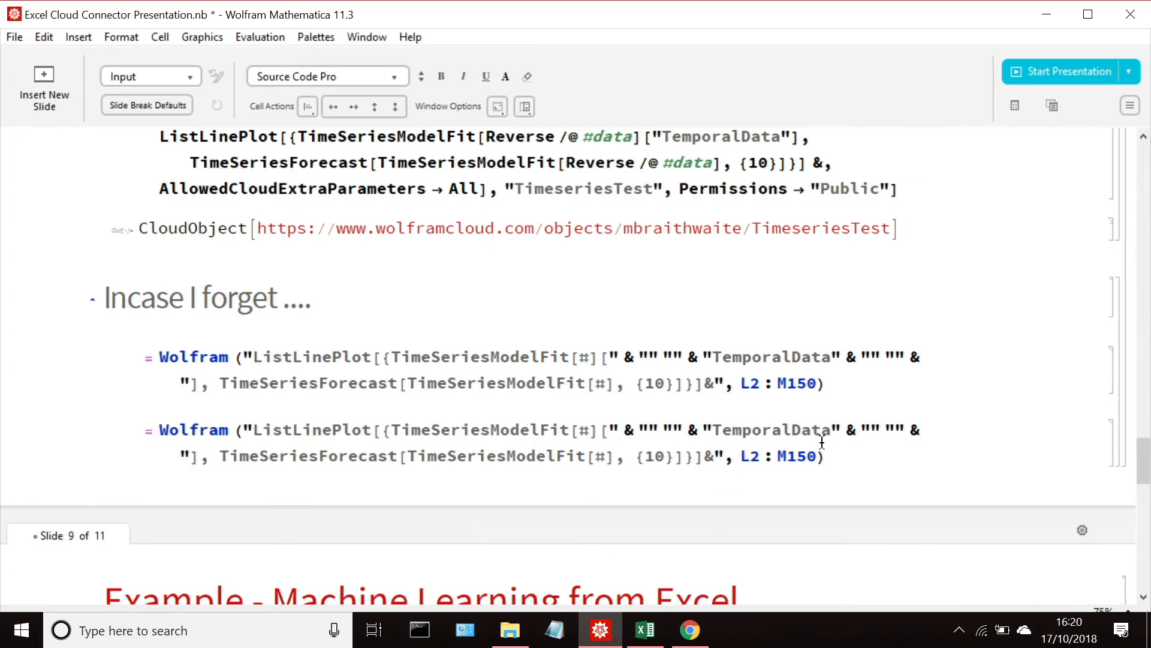
key("ctrl+z")
Step: Reselect the WolframAPI TimeseriesTest formula in the notebook and return to the Financial Predictions sheet in Excel
left_click_drag(729, 433, 21, 443)
left_click(21, 443)
left_click_drag(728, 433, 72, 439)
left_click(72, 439)
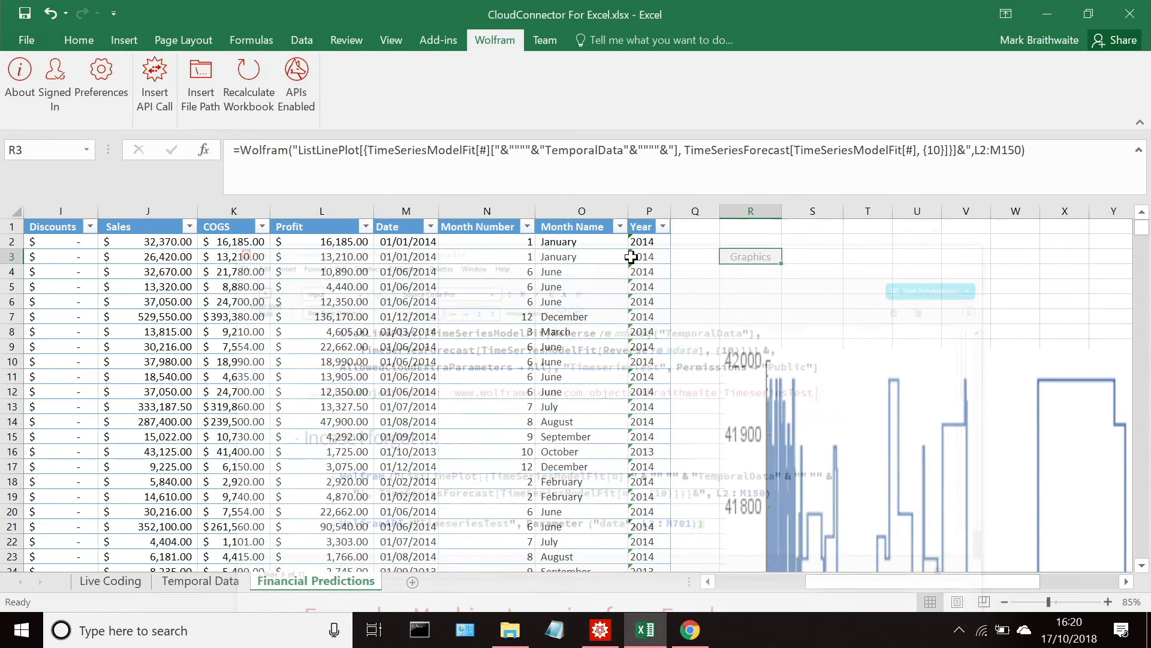
left_click(668, 187)
left_click(776, 304)
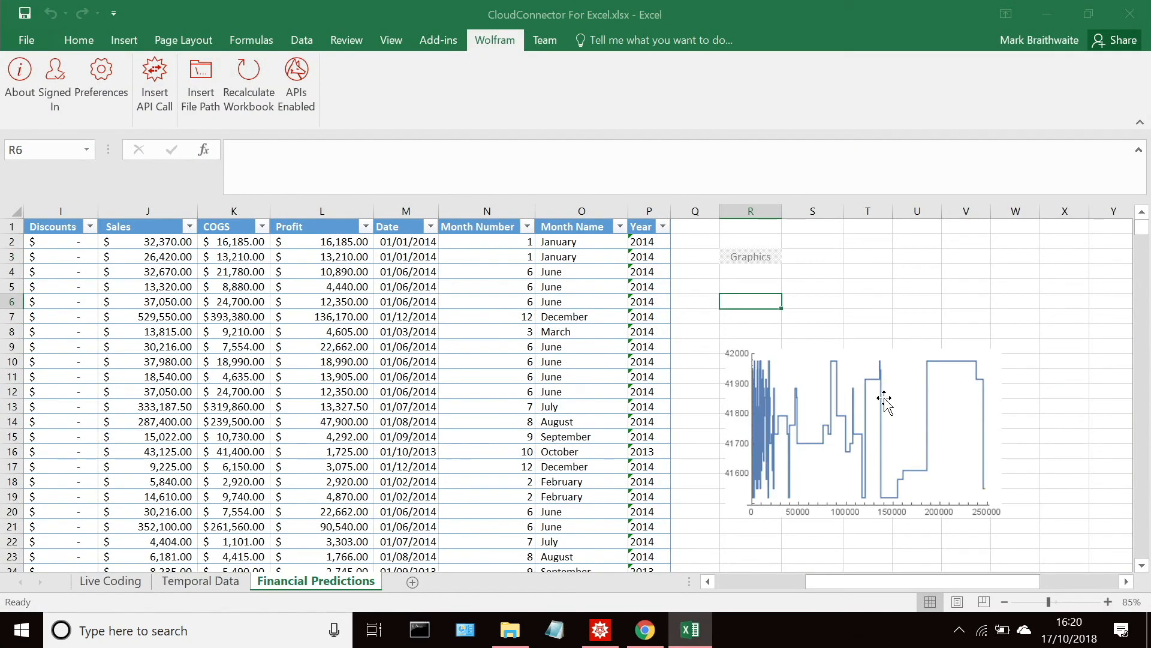
Step: Try pasting the clipboard formula into cell R23 and removing its backslashes and line breaks
left_click(762, 556)
left_click(337, 150)
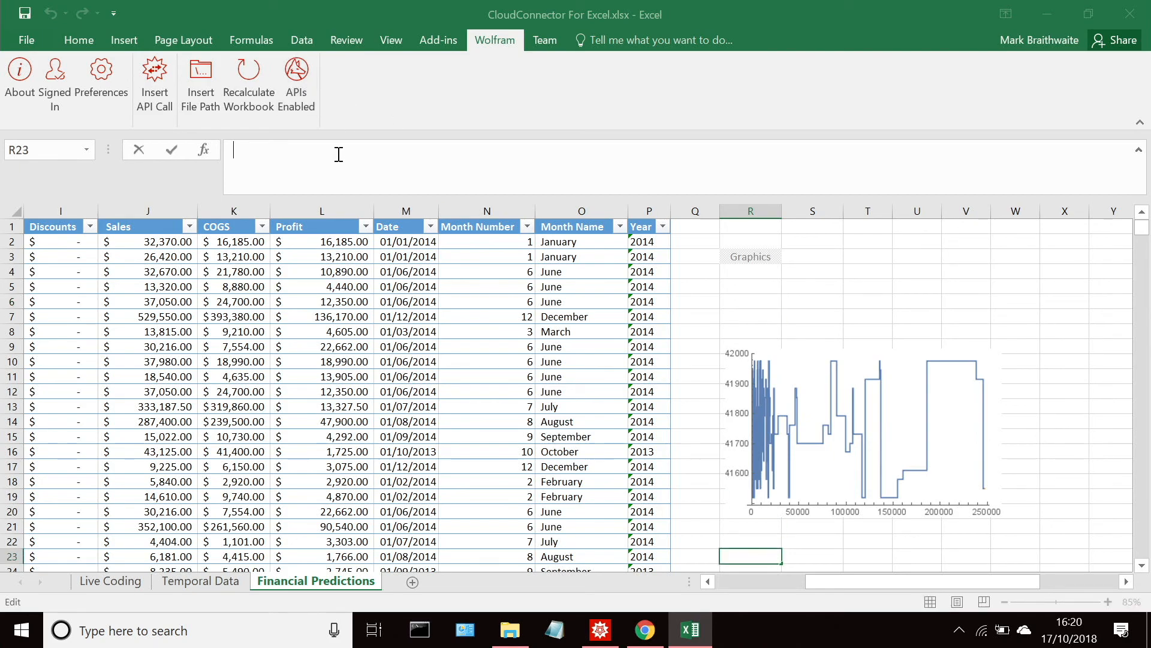
type("= Wolfram (\"ListLinePlot[{TimeSeriesModelFit[#][\" & \"\" \"\" & \\ \"TemporalData\" & \"\" \"\" & \"], \\ TimeSeriesForecast[TimeSeriesModelFit[#], {10}]}]&\", L2 : M150)")
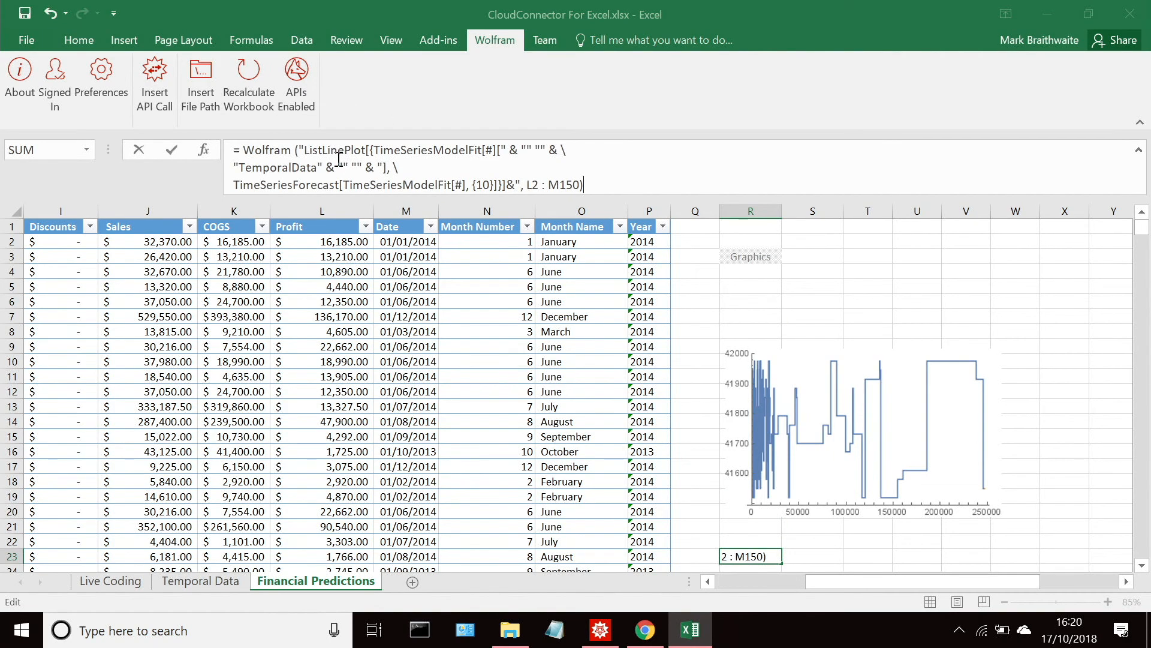
left_click(574, 147)
key("Delete")
key("BackSpace")
key("BackSpace")
key("Delete")
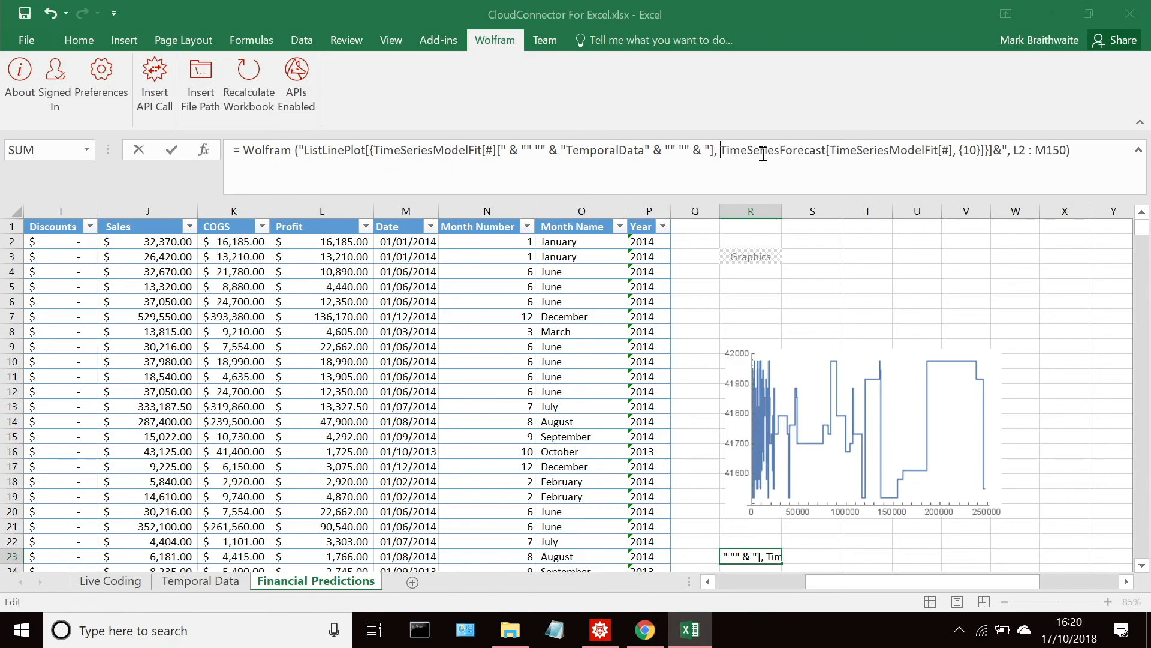
Step: Copy the WolframAPI TimeseriesTest formula for L2:M701 from Mathematica and replace the contents of Excel cell R23 with it
left_click(600, 629)
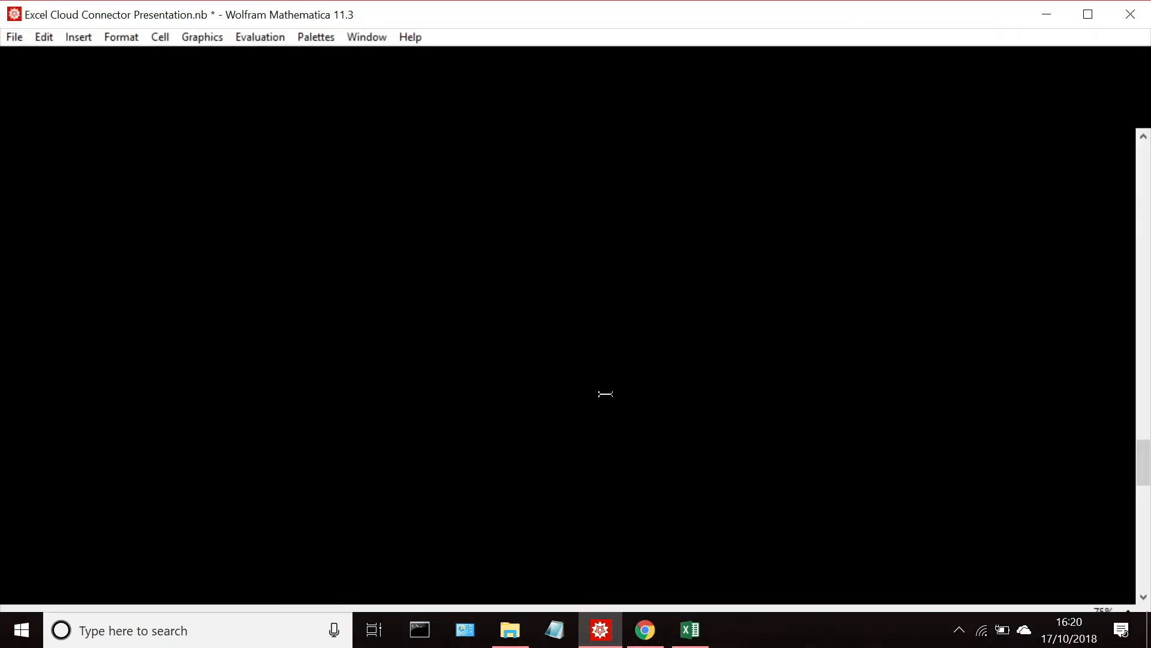
left_click_drag(724, 431, 65, 412)
key("ctrl+c")
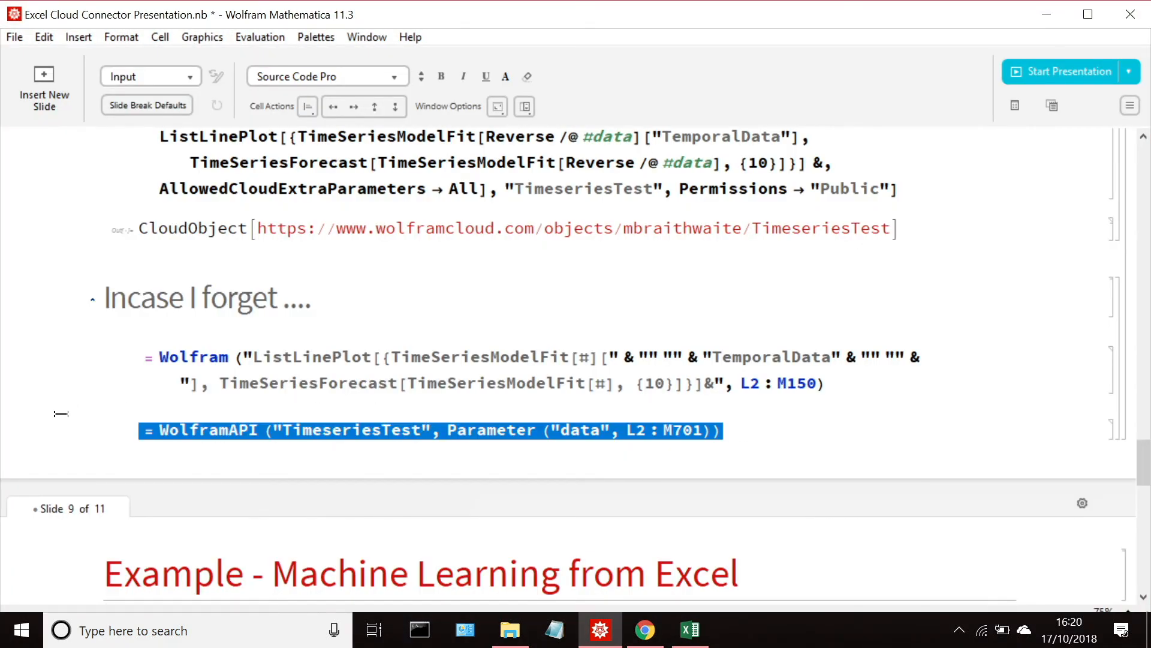
left_click(691, 629)
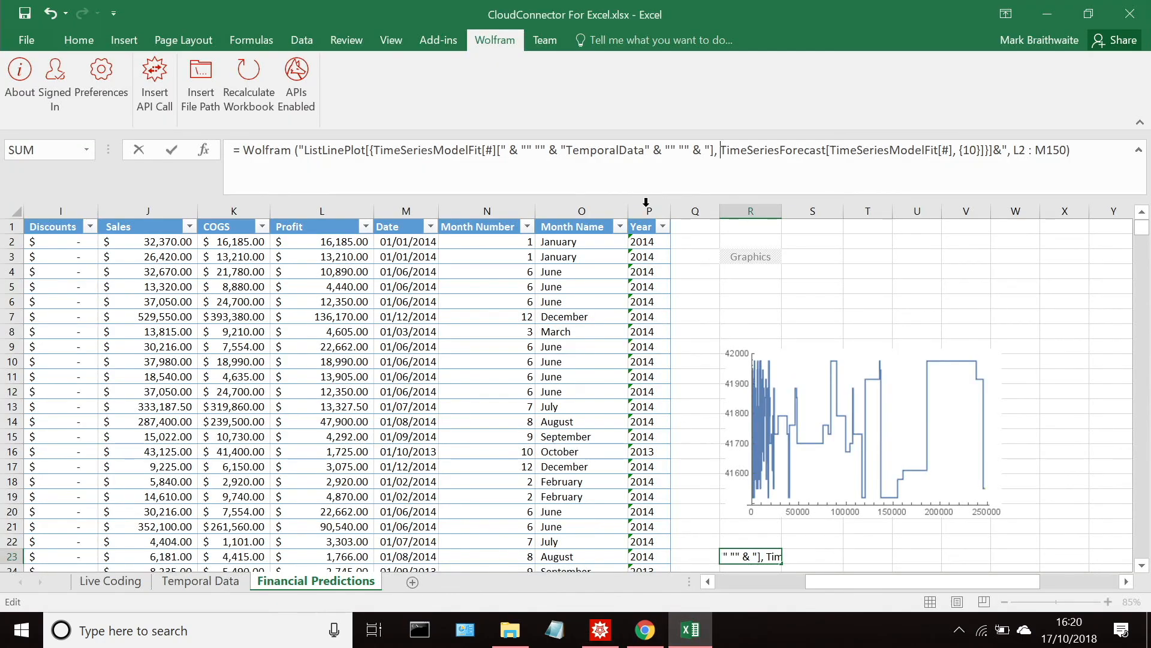
left_click_drag(1070, 149, 355, 146)
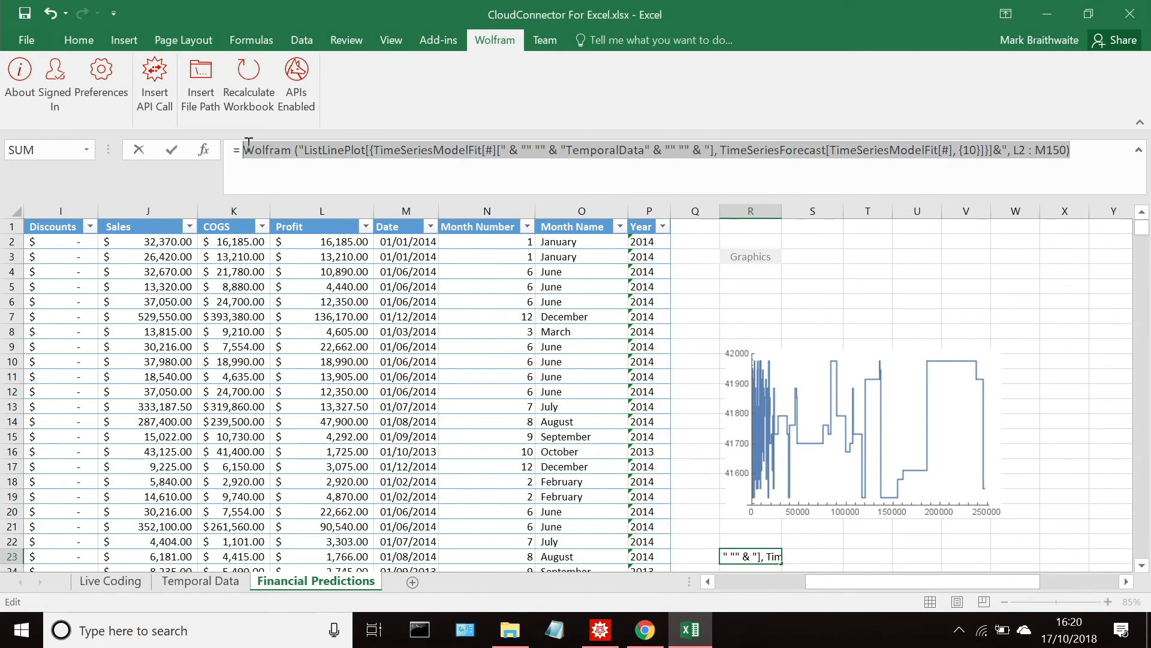
left_click(1062, 149)
left_click_drag(1061, 150, 35, 135)
key("ctrl+v")
Step: Change the API name in cell R23's formula to WTC2018CCfE and run the call, accepting Excel's suggested correction
left_click(377, 151)
key("Delete")
key("Delete")
key("Delete")
key("Delete")
key("BackSpace")
key("BackSpace")
key("BackSpace")
key("BackSpace")
key("BackSpace")
key("BackSpace")
key("BackSpace")
key("BackSpace")
key("BackSpace")
key("BackSpace")
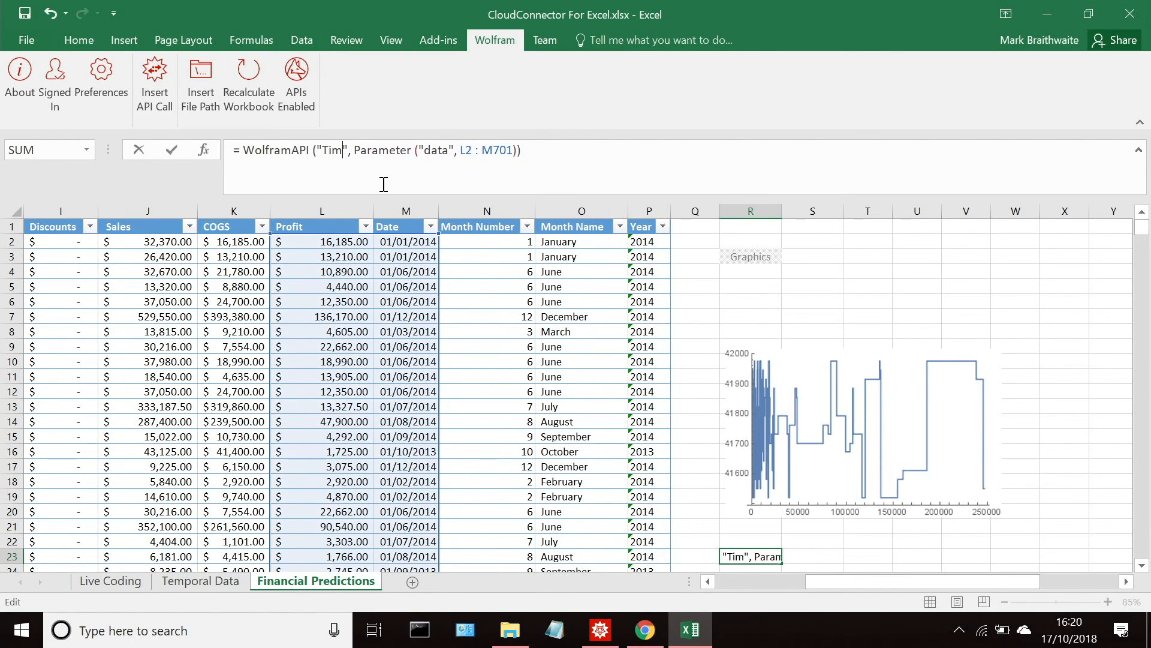
type("WTC")
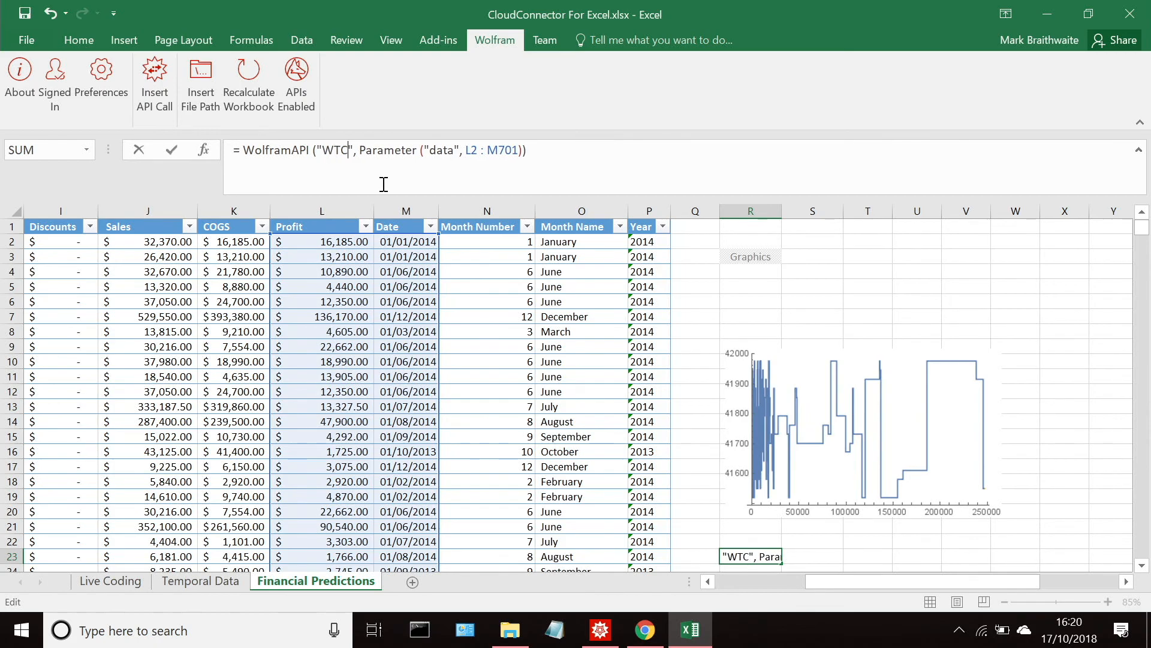
type("2018C")
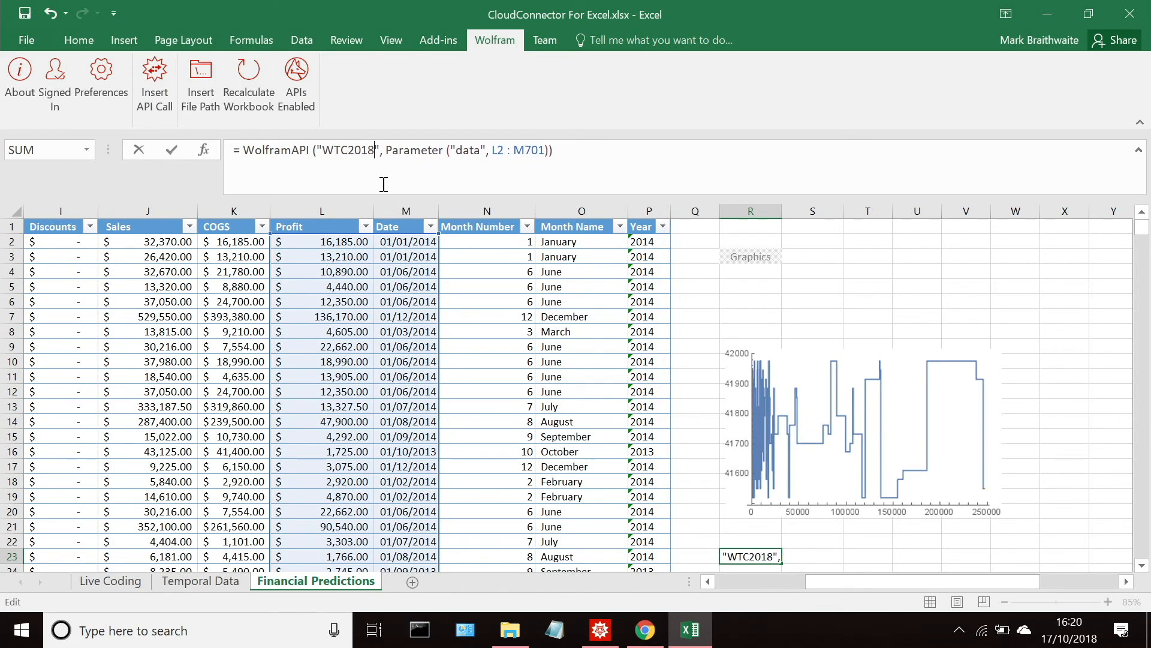
type("Cfe")
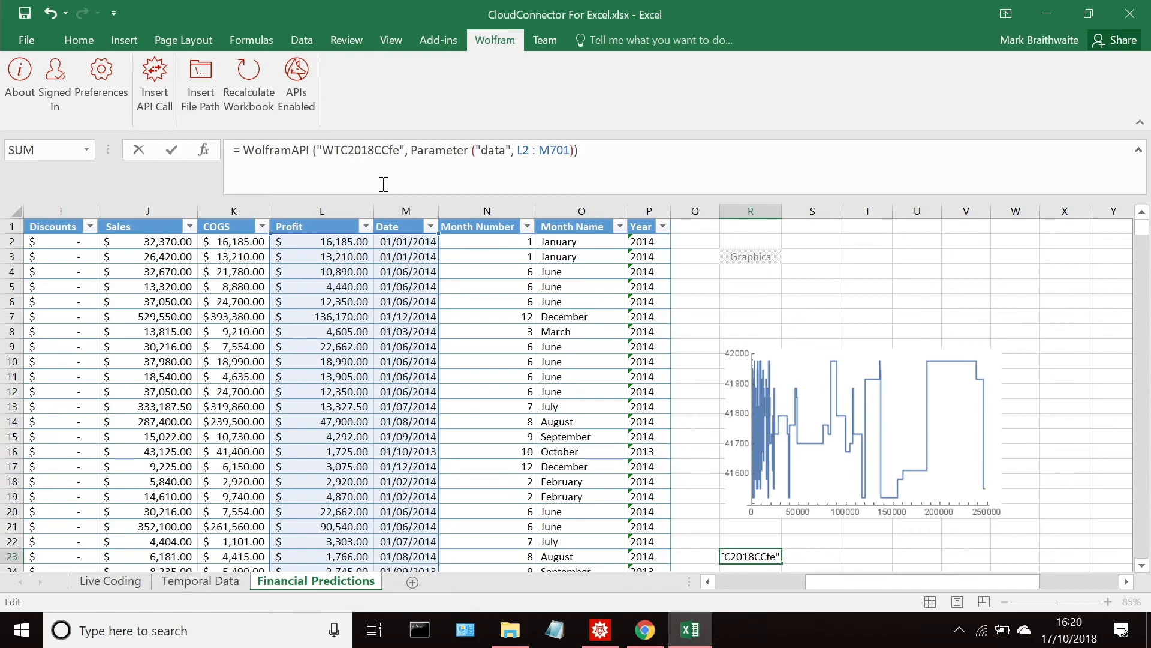
key("BackSpace")
type("E")
key("Return")
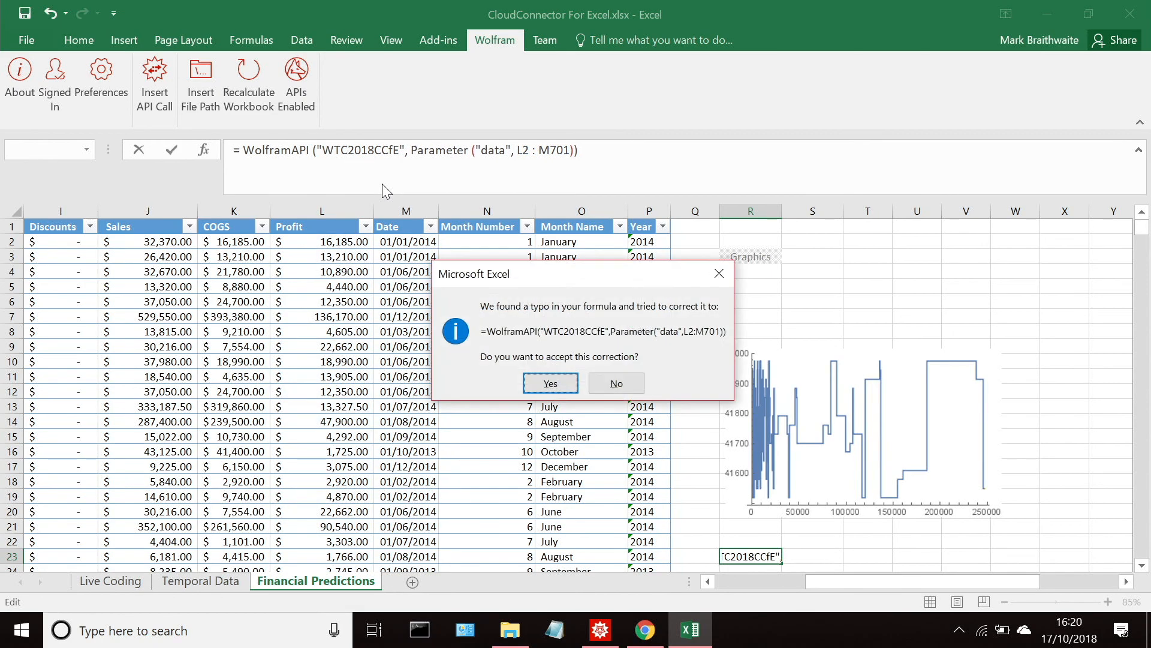
left_click(552, 384)
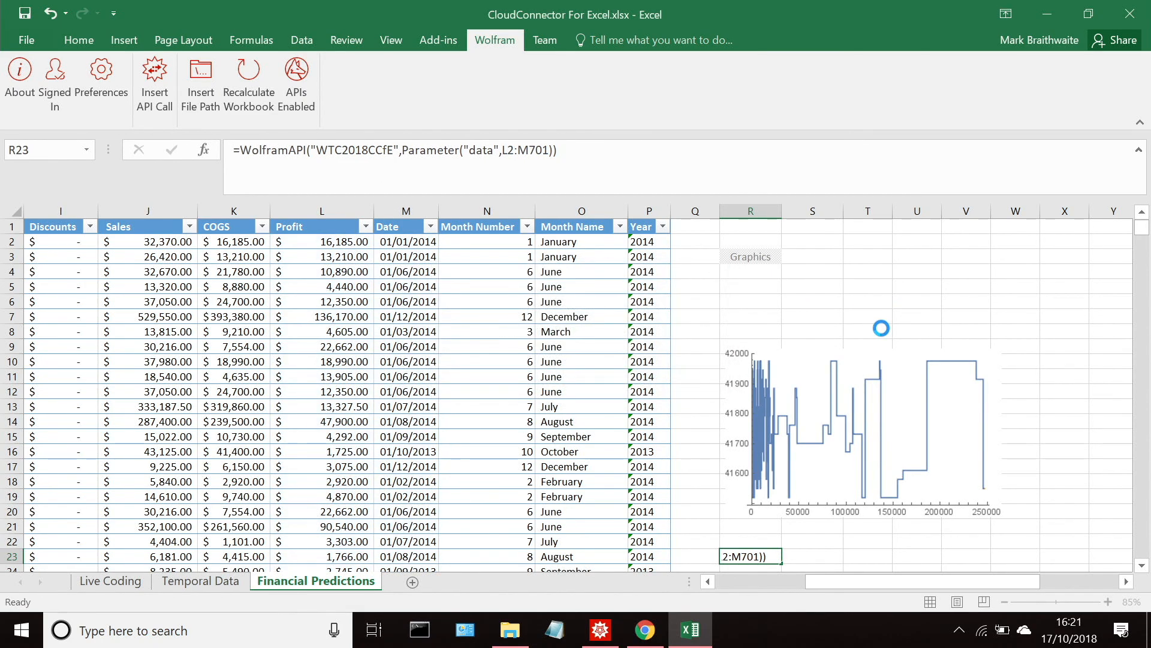
Step: Examine the complete forecast plot produced by the API call in cell R23
left_click(1140, 563)
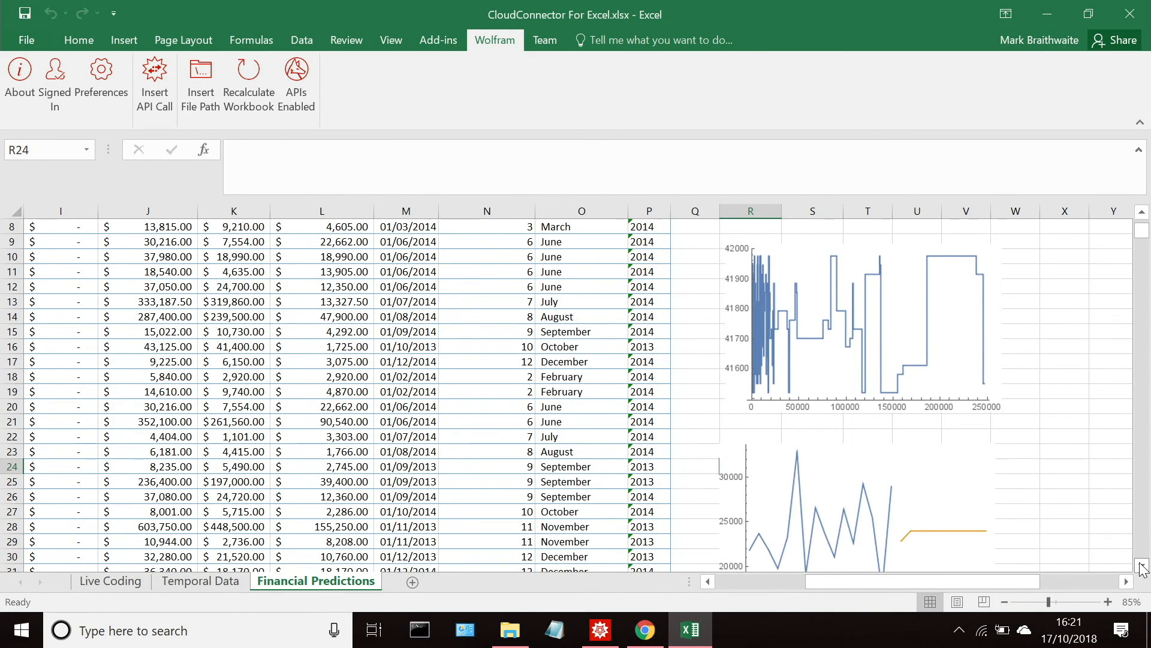
left_click(1141, 567)
left_click(1142, 567)
left_click(1140, 567)
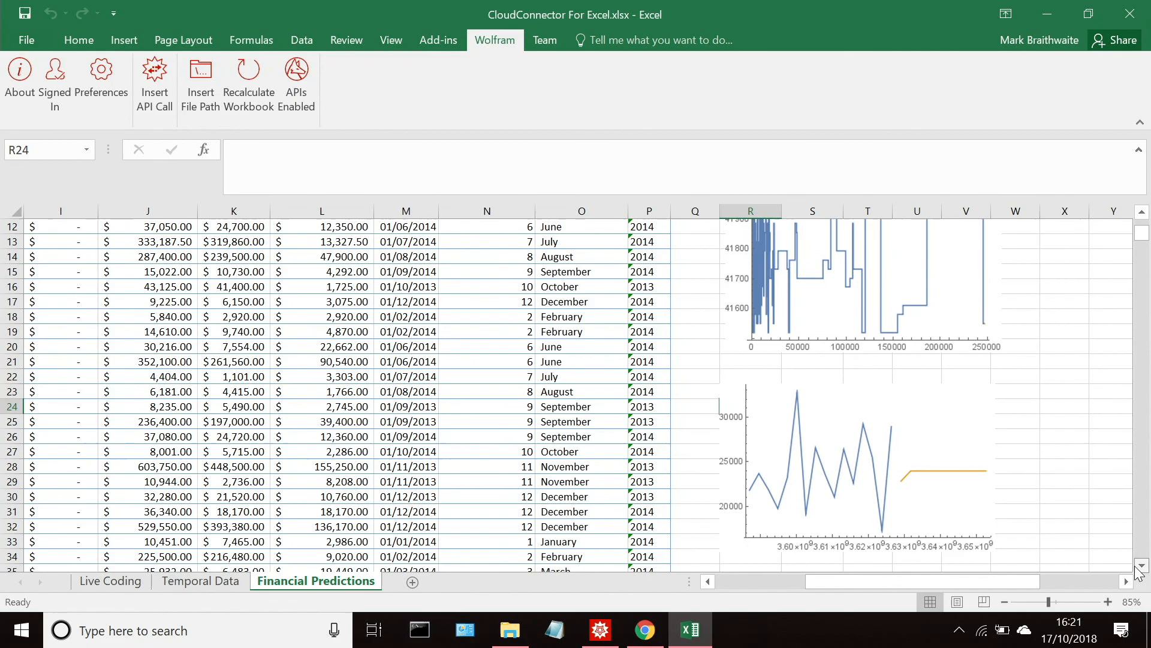
left_click(1137, 565)
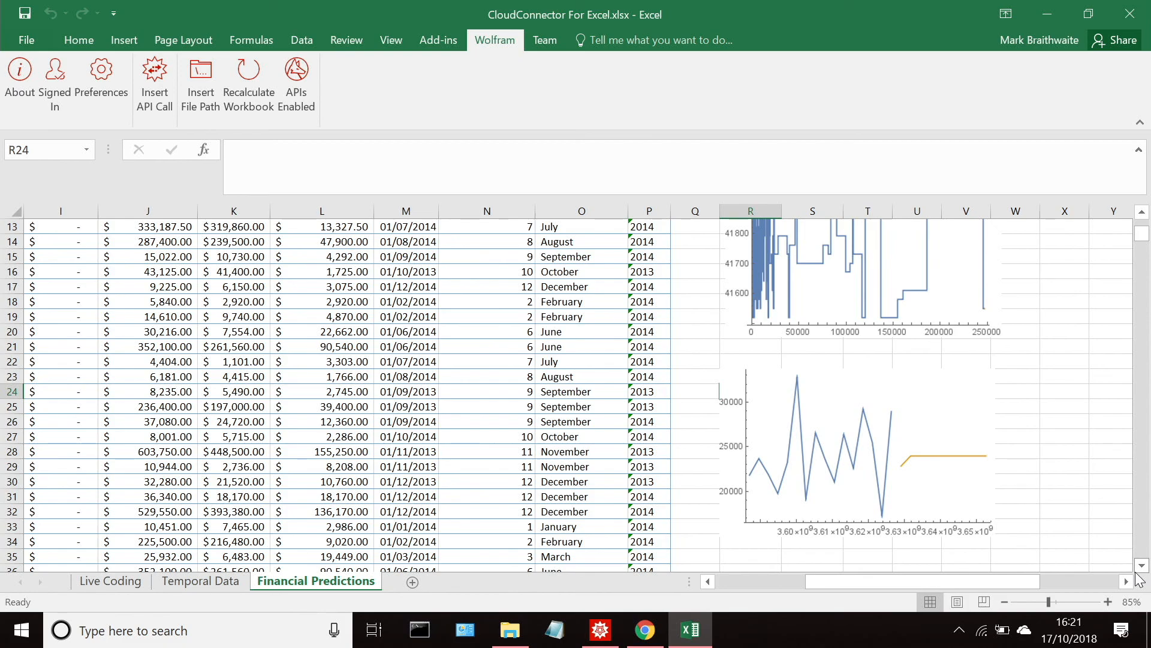
Step: Switch to the Mathematica notebook and start the slide presentation at the Summary slide
left_click(636, 633)
left_click(616, 634)
scroll(877, 380, "down", 4)
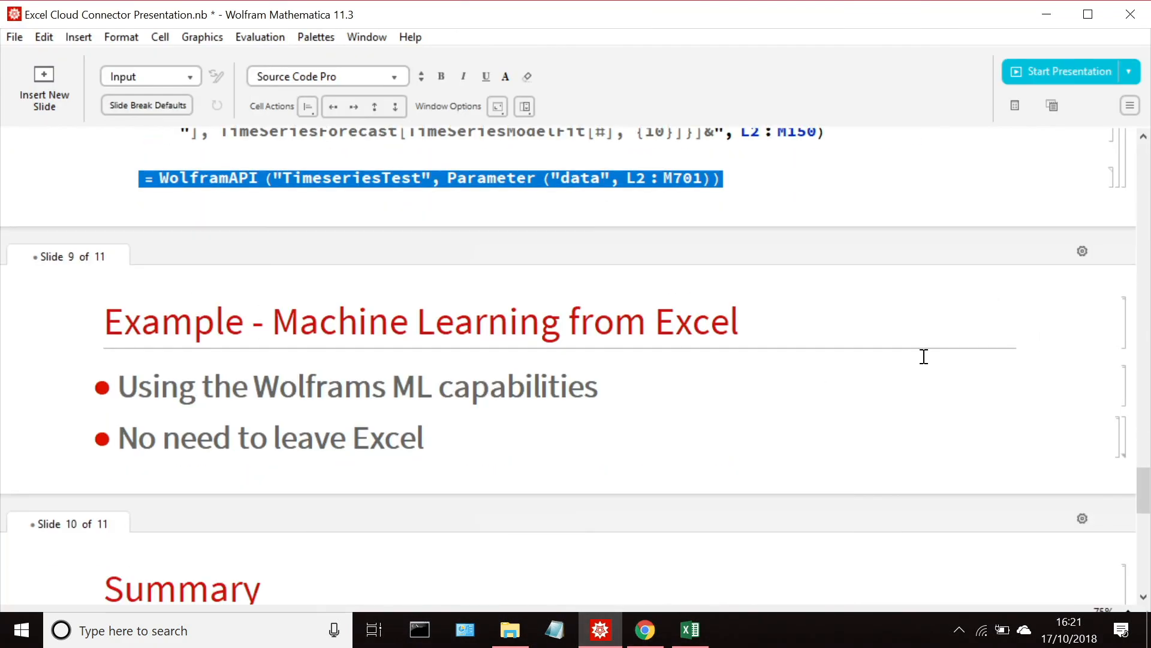
scroll(1062, 257, "down", 6)
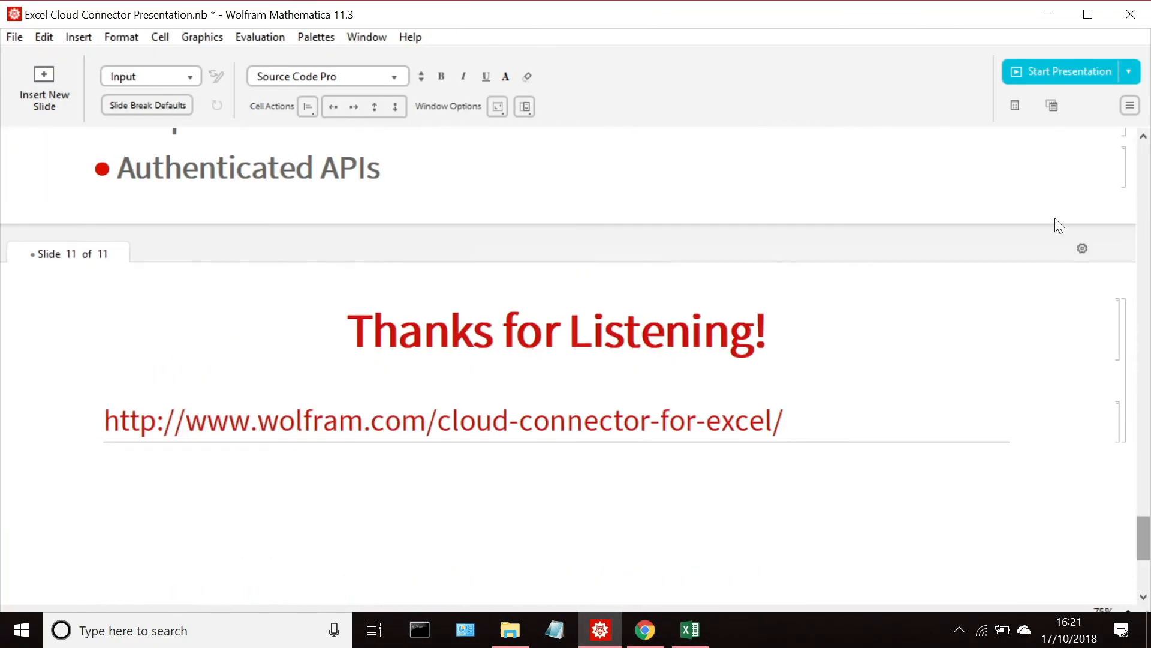
left_click(1041, 73)
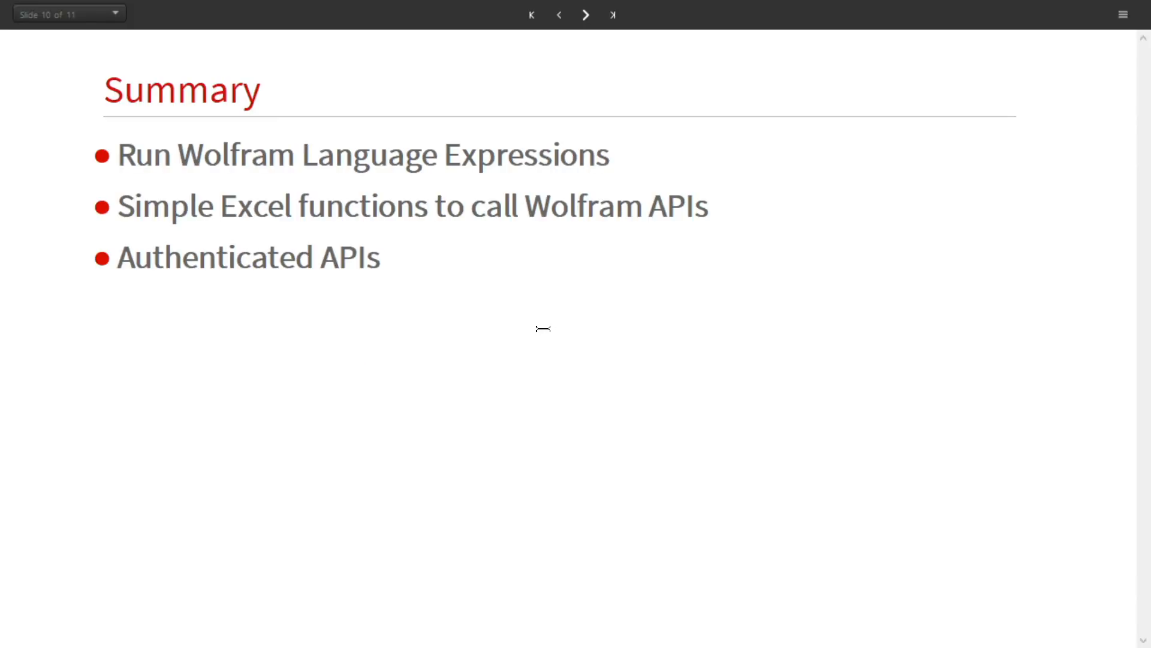